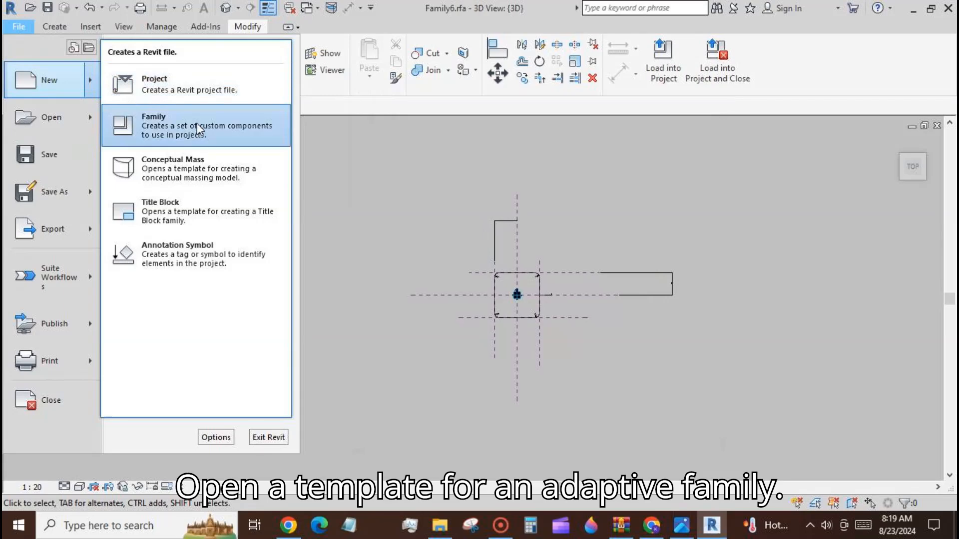
- Create a new family from the adaptive generic model template
click(199, 129)
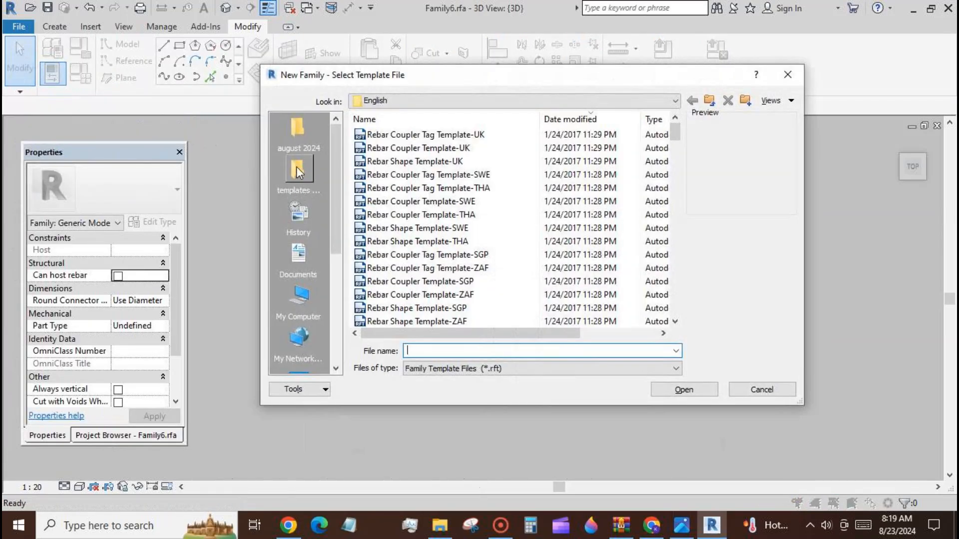
click(296, 167)
click(392, 215)
click(687, 394)
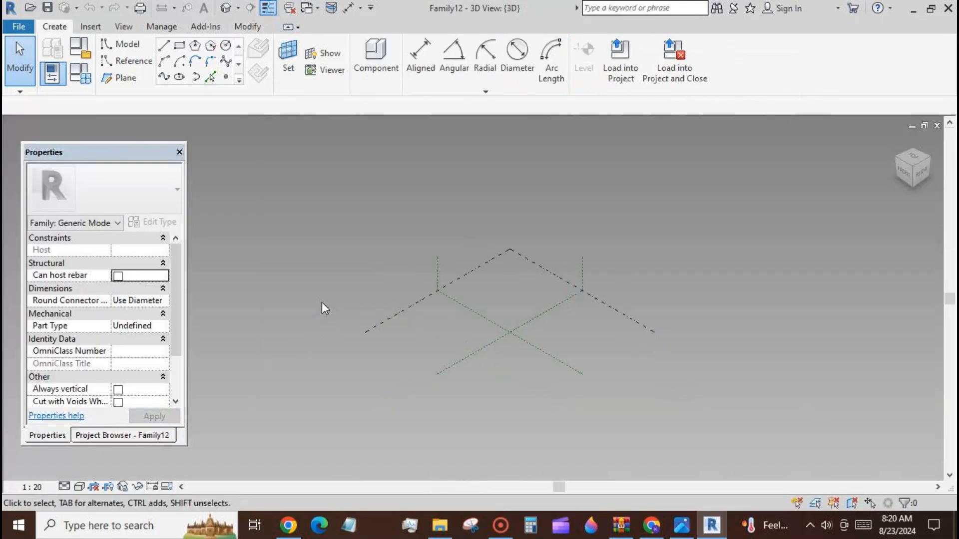
- Open the Ref. Level floor plan and place a point near the intersection of the two central reference planes
click(104, 434)
double_click(94, 196)
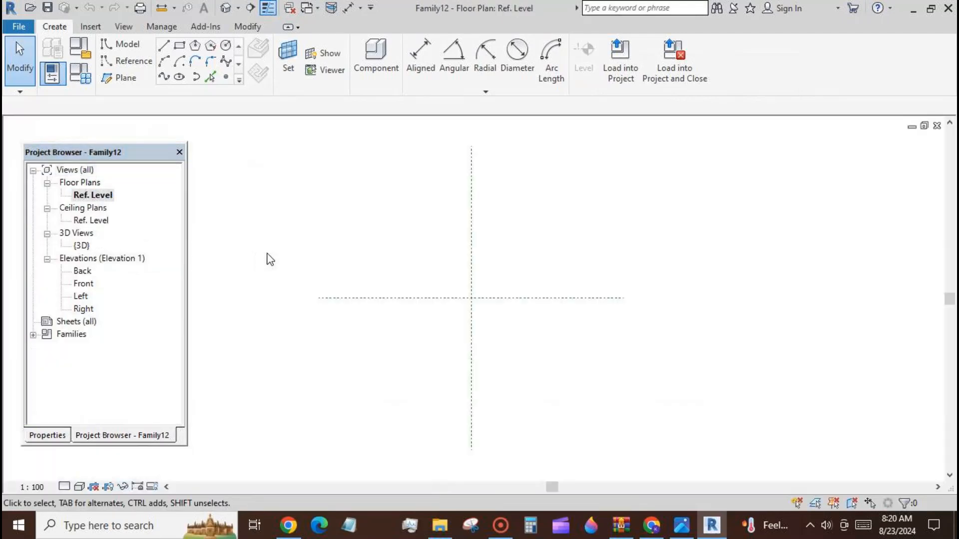
click(226, 77)
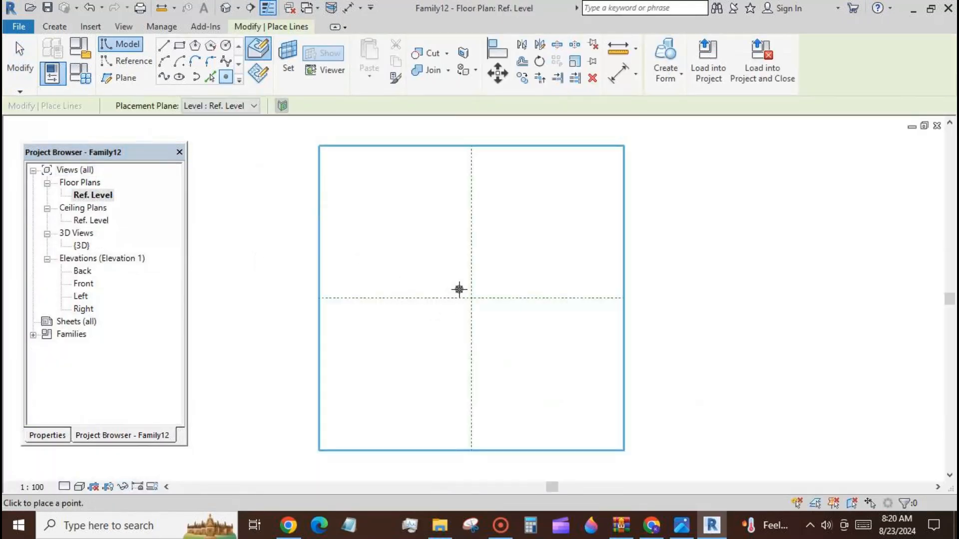
click(244, 191)
click(26, 73)
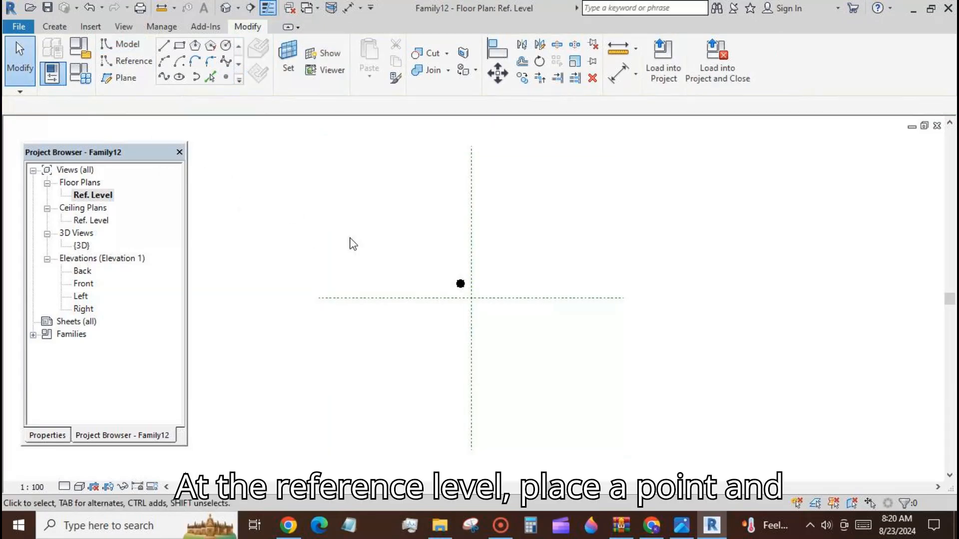
- Align the point to both the vertical and the horizontal central reference planes so it sits on their intersection
click(498, 48)
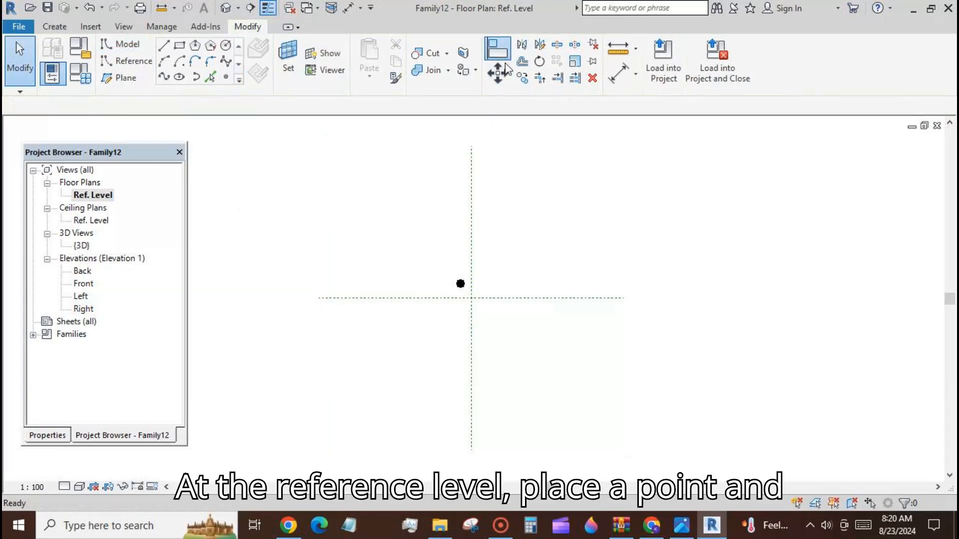
click(472, 195)
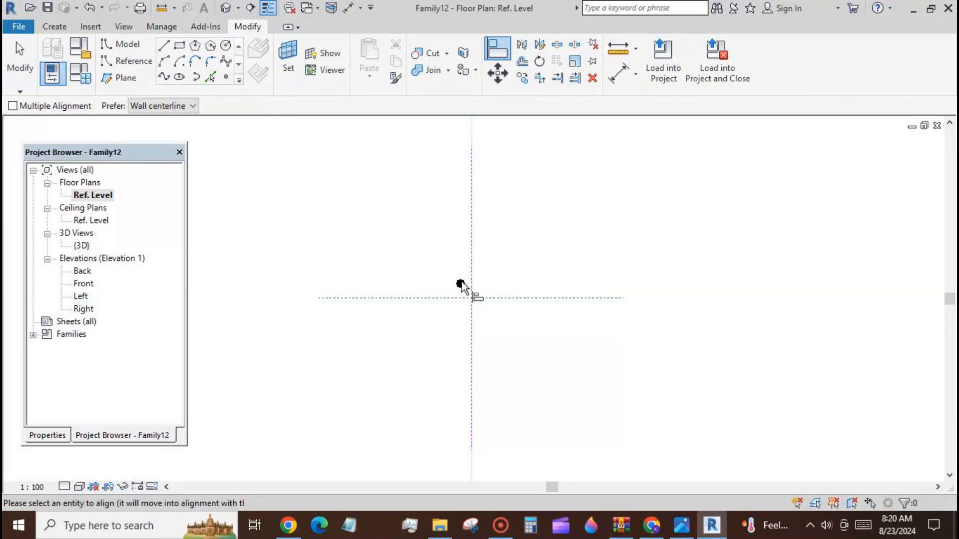
click(461, 283)
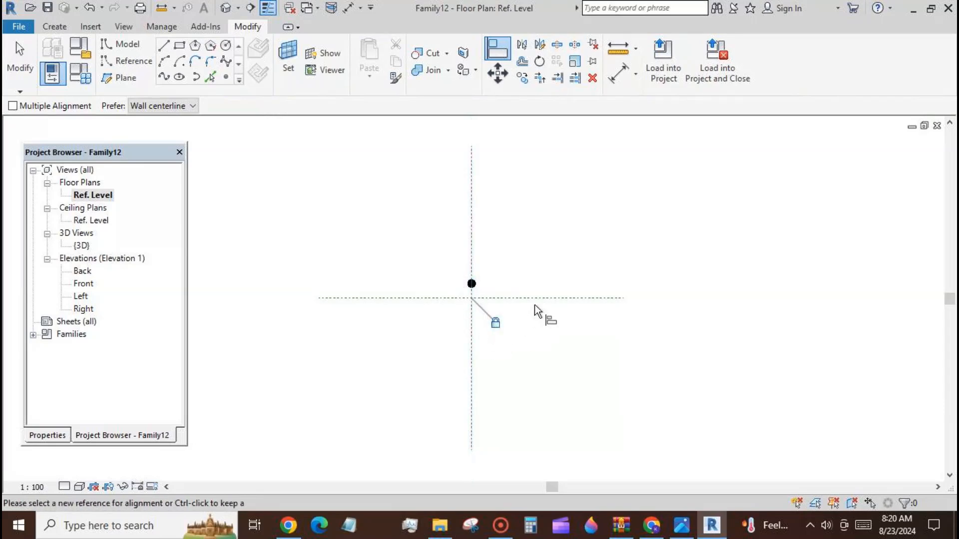
click(540, 299)
click(471, 283)
click(20, 52)
scroll(411, 290, up, 1)
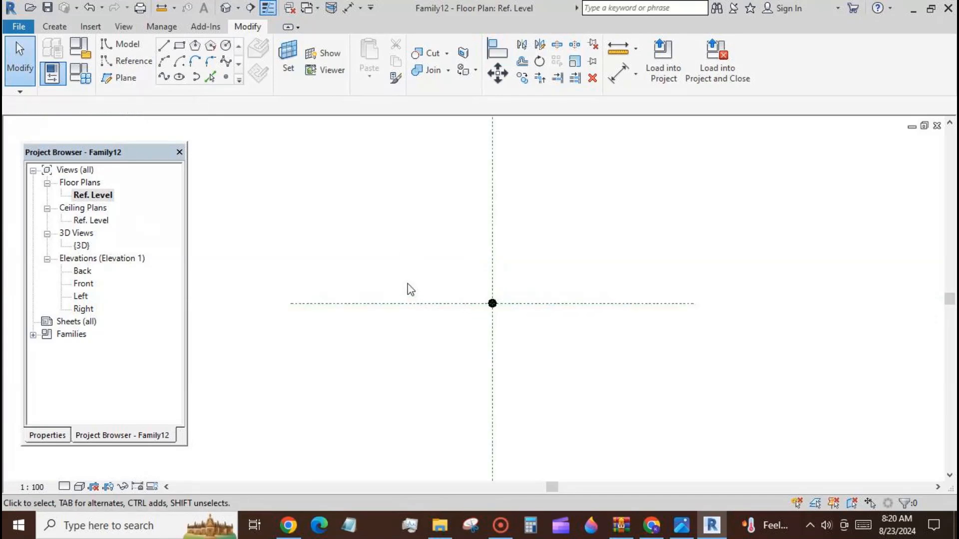
- Draw a vertical reference plane on each side of the central vertical plane, each about 3000 mm away
click(122, 78)
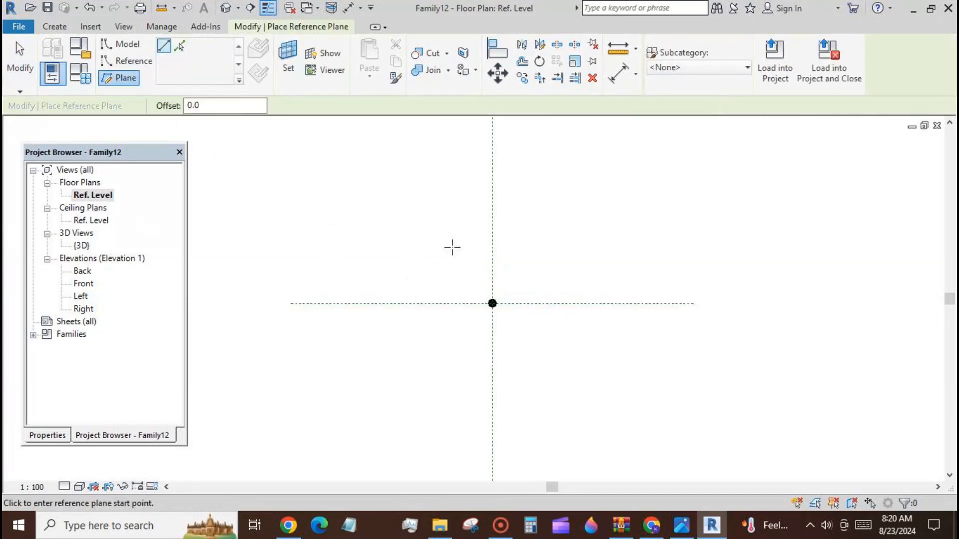
click(452, 246)
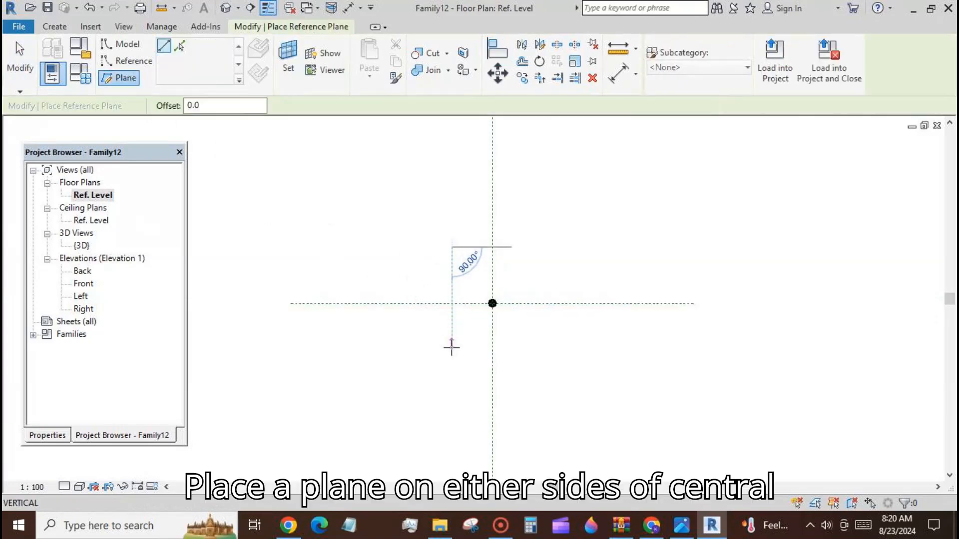
click(452, 385)
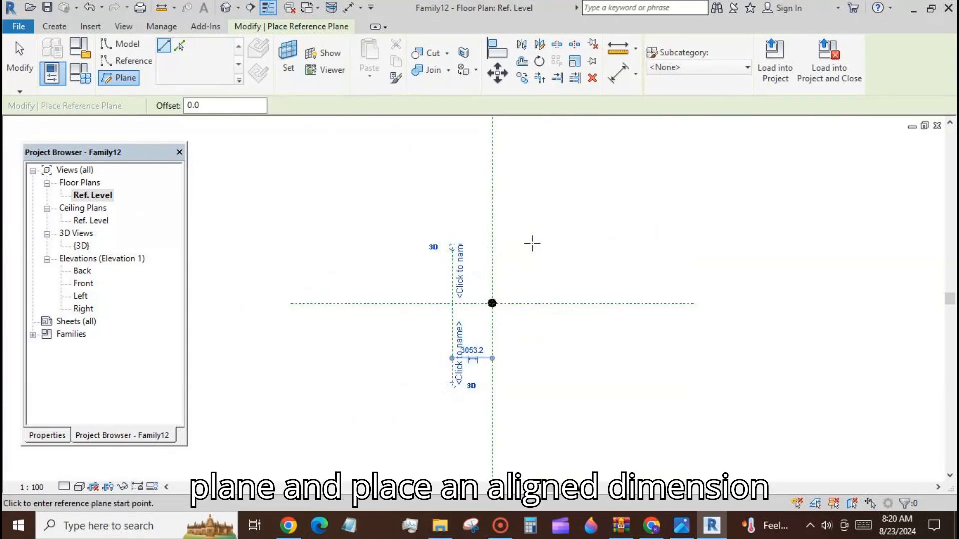
click(532, 247)
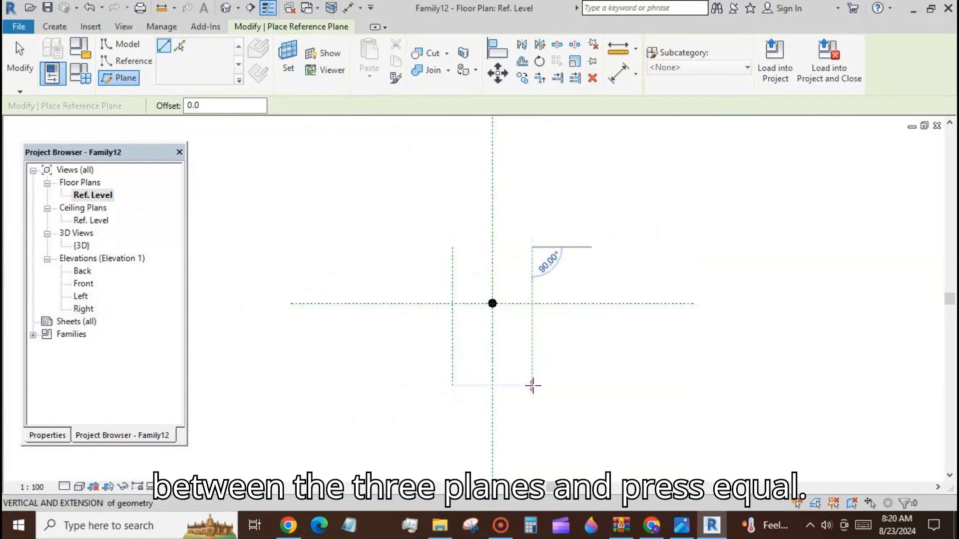
click(532, 385)
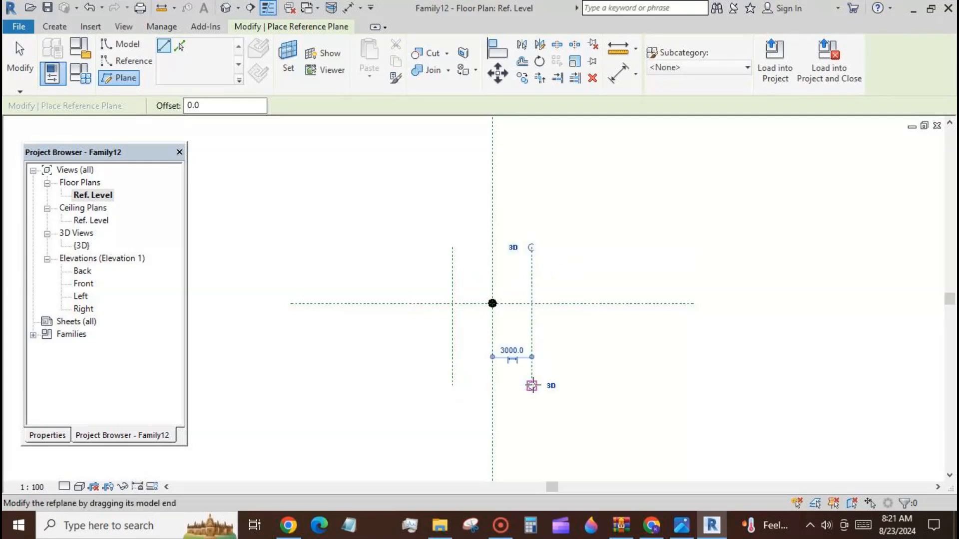
- Add an aligned dimension across the three vertical reference planes and constrain its segments to be equal
click(615, 73)
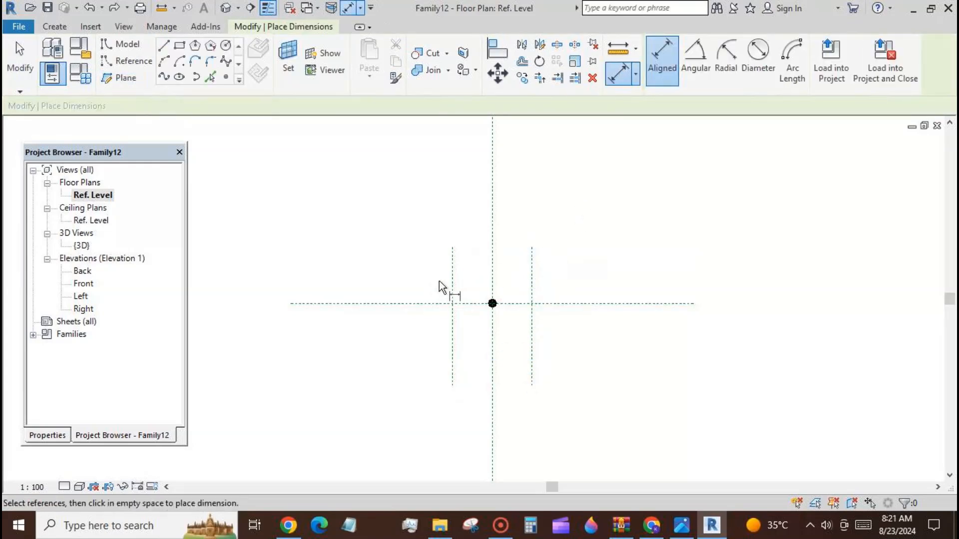
click(452, 271)
click(492, 264)
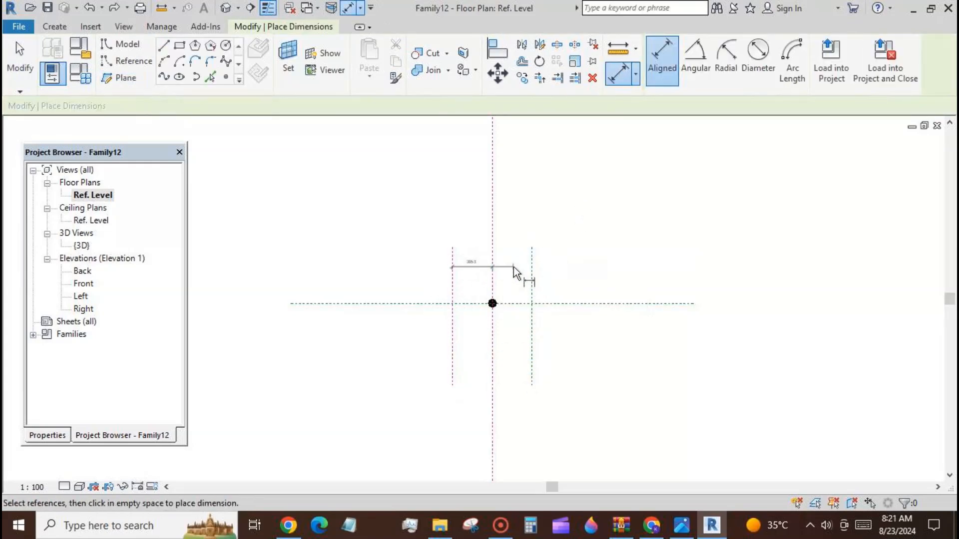
click(532, 265)
click(595, 218)
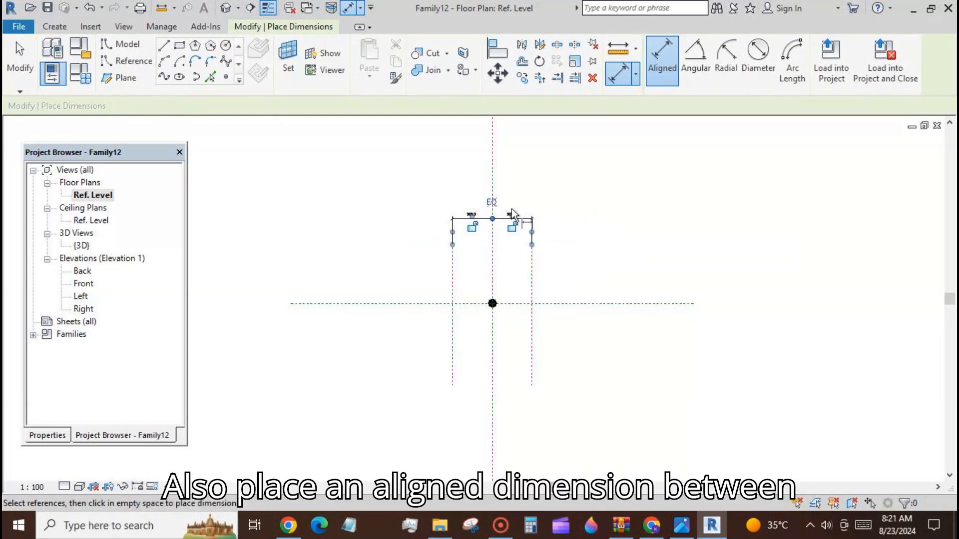
click(491, 203)
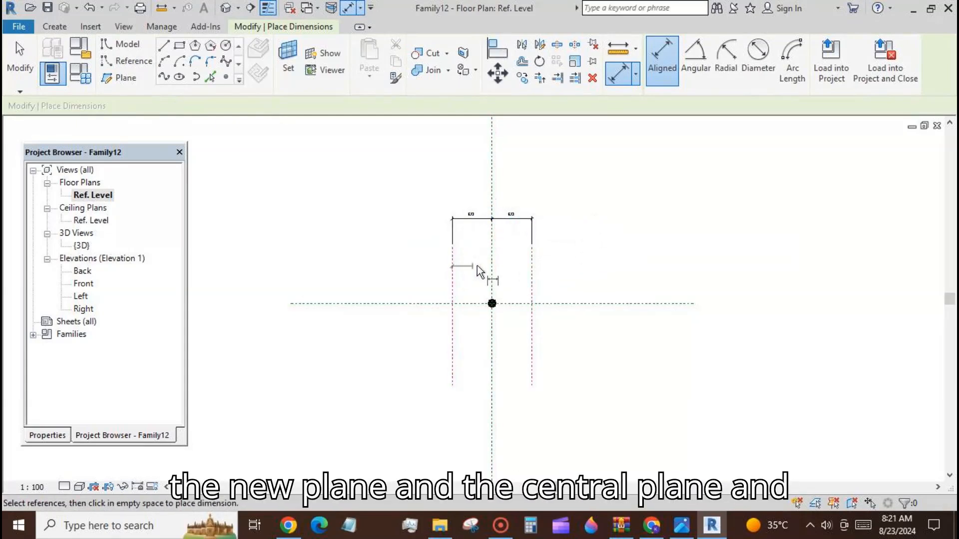
- Add an aligned dimension between the left vertical reference plane and the central one, above the equality dimension
click(492, 263)
click(536, 180)
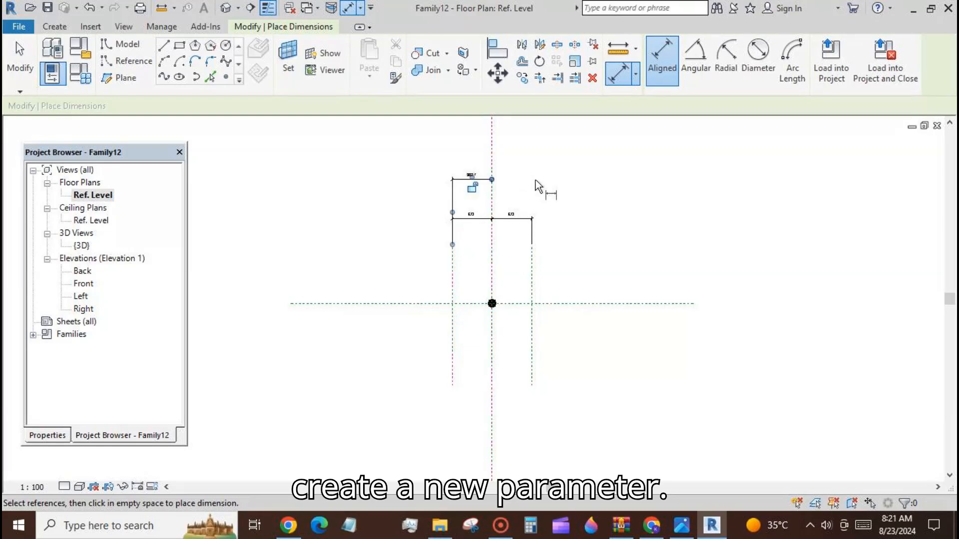
key(Escape)
key(Escape)
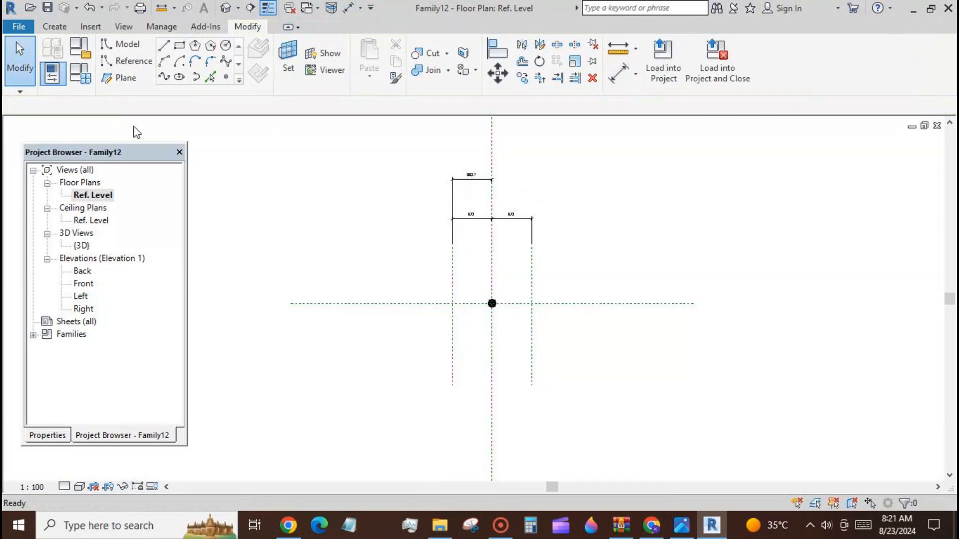
- Label the dimension from the left plane to the centre with a new family type parameter named "half w"
click(466, 180)
click(776, 58)
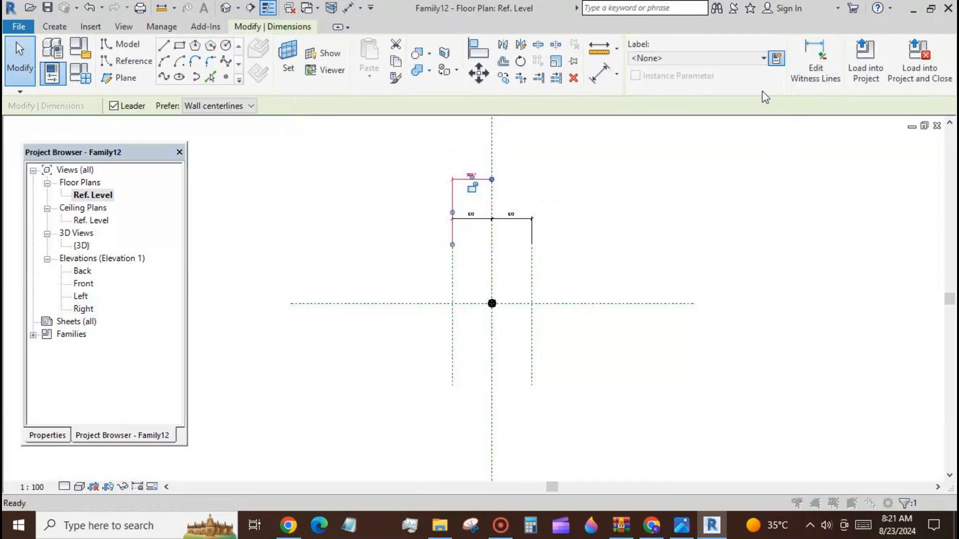
text(w)
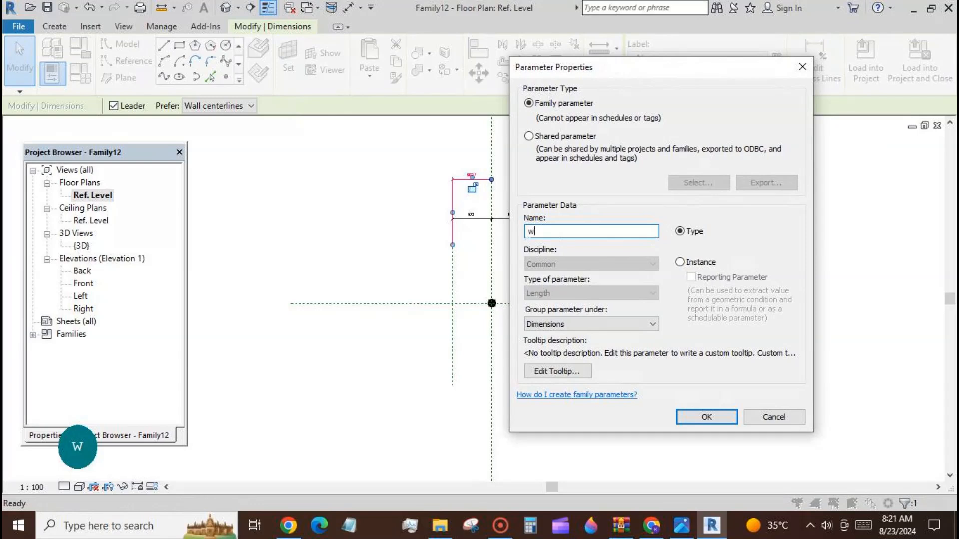
text(ha)
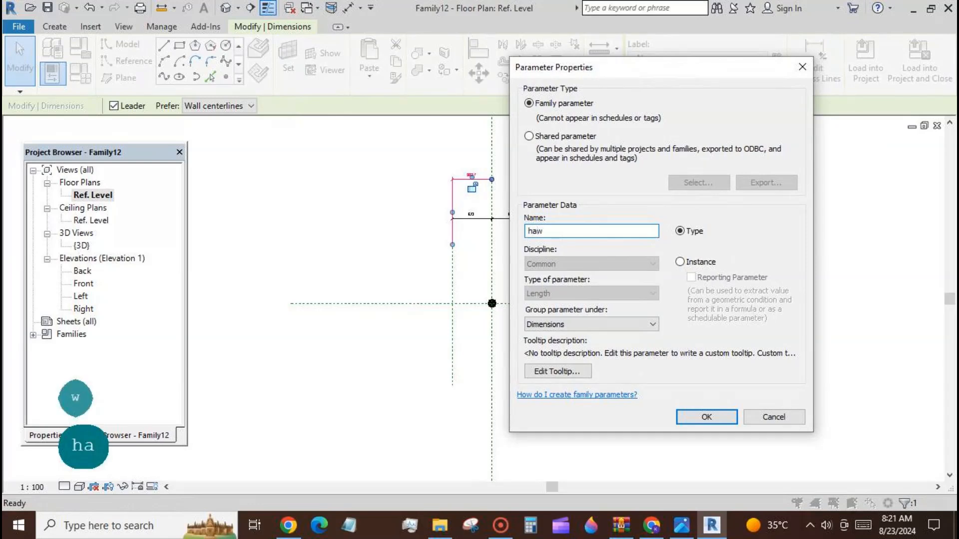
text(lf)
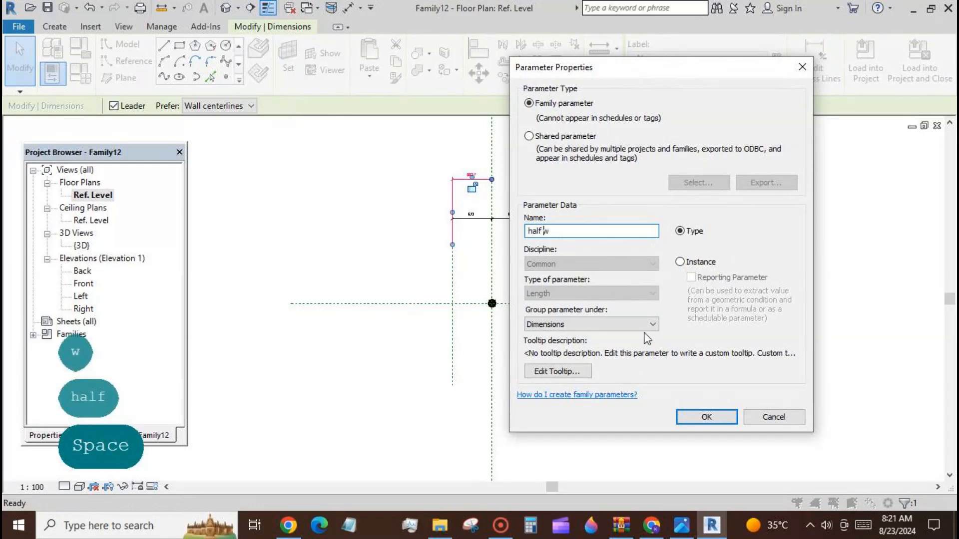
click(709, 418)
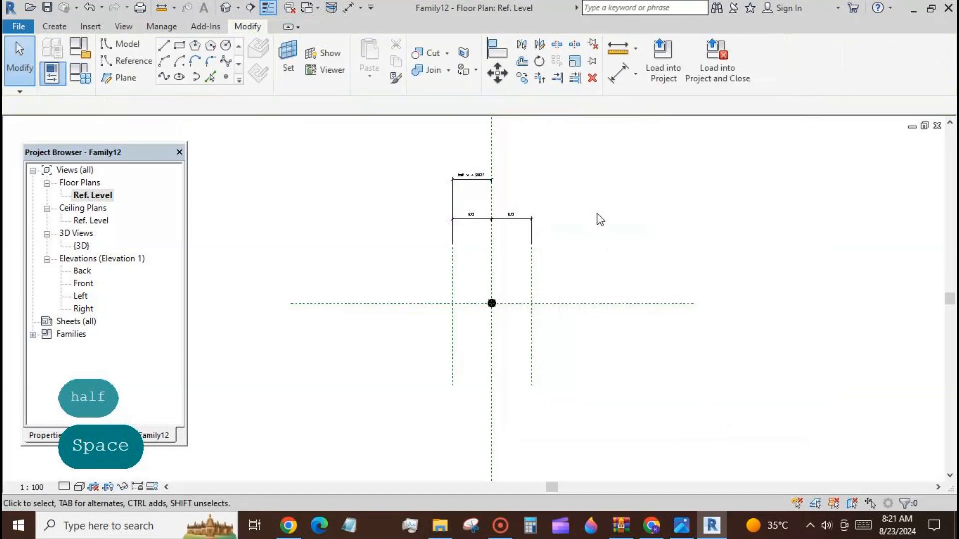
- Draw two horizontal reference planes, one above and one below the central horizontal plane
scroll(600, 219, down, 1)
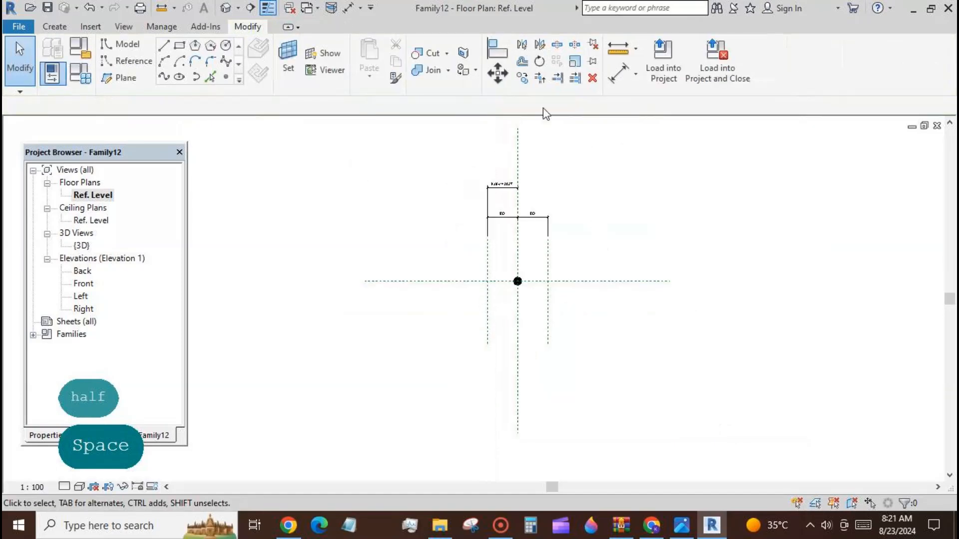
click(133, 79)
click(434, 251)
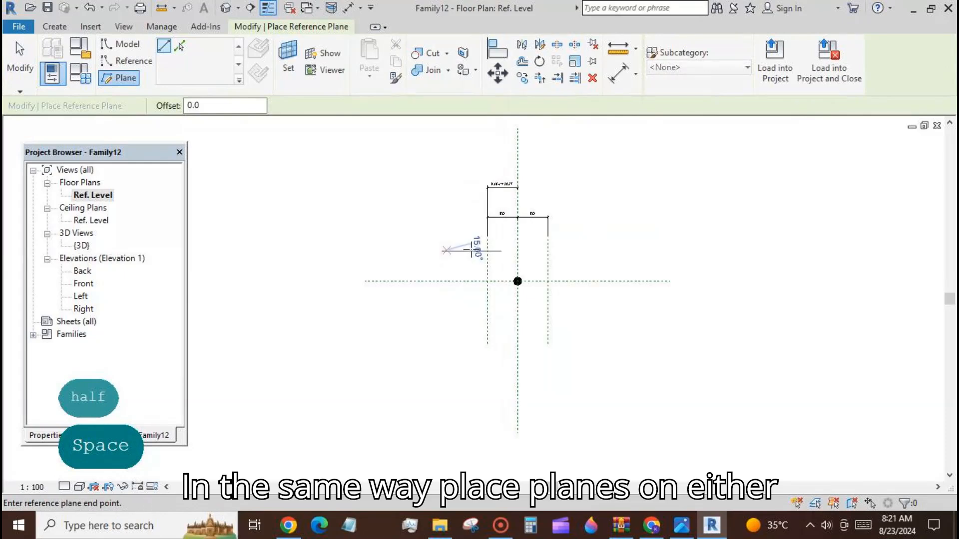
click(622, 250)
click(434, 314)
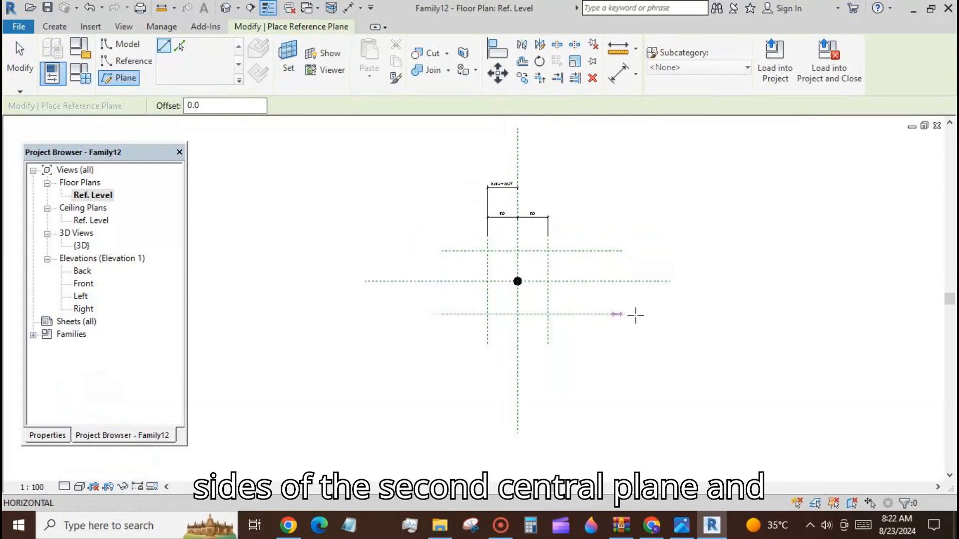
click(622, 314)
- Add an aligned dimension across the three horizontal reference planes and constrain its segments to be equal
click(618, 73)
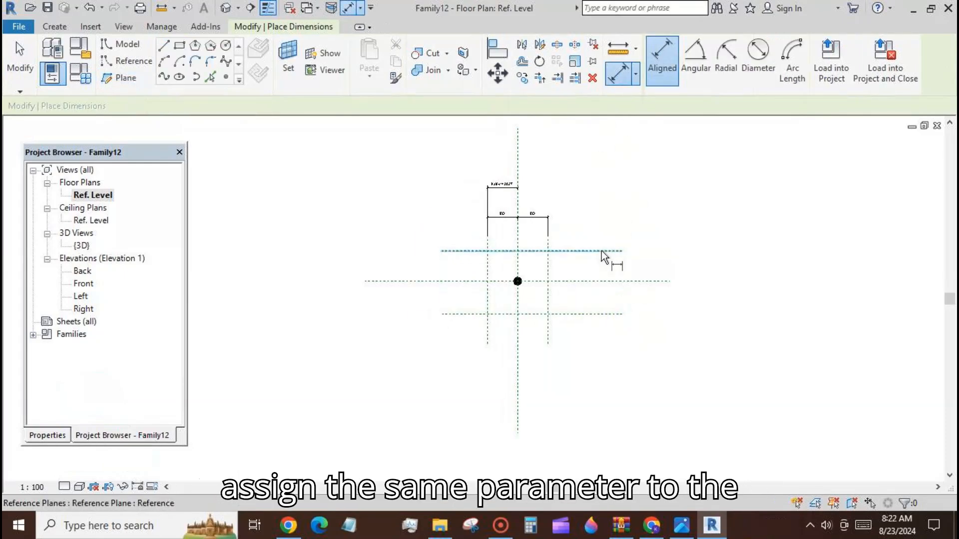
click(606, 281)
click(604, 315)
click(601, 300)
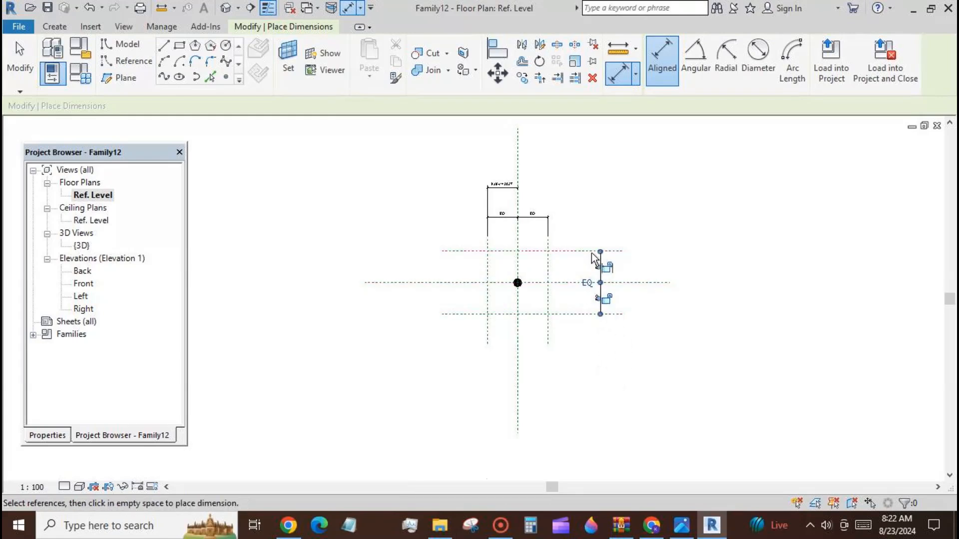
- Add an aligned dimension between the upper horizontal reference plane and the central horizontal plane
click(621, 251)
click(623, 283)
click(637, 272)
key(Escape)
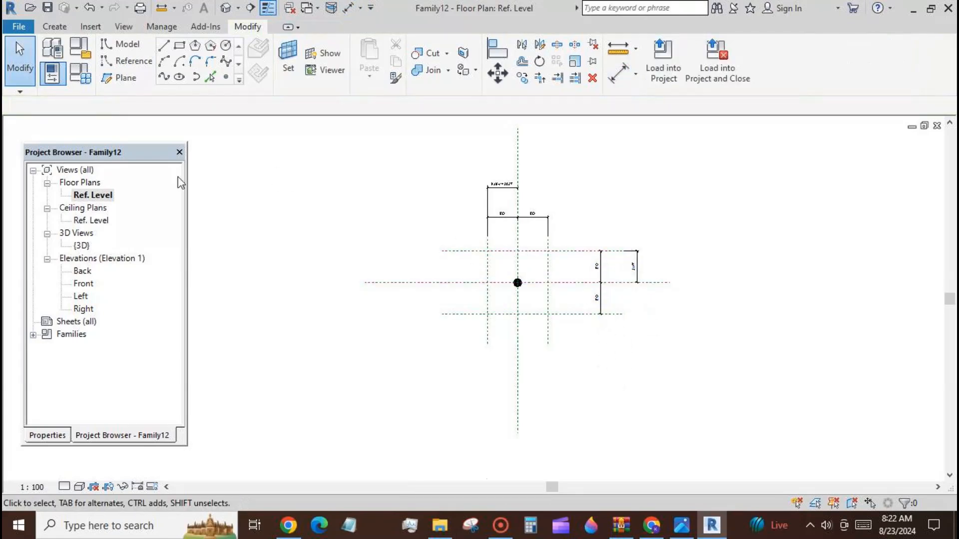
- Assign the existing half w parameter to the dimension between the upper and central horizontal planes
click(636, 270)
click(719, 60)
click(754, 107)
click(733, 214)
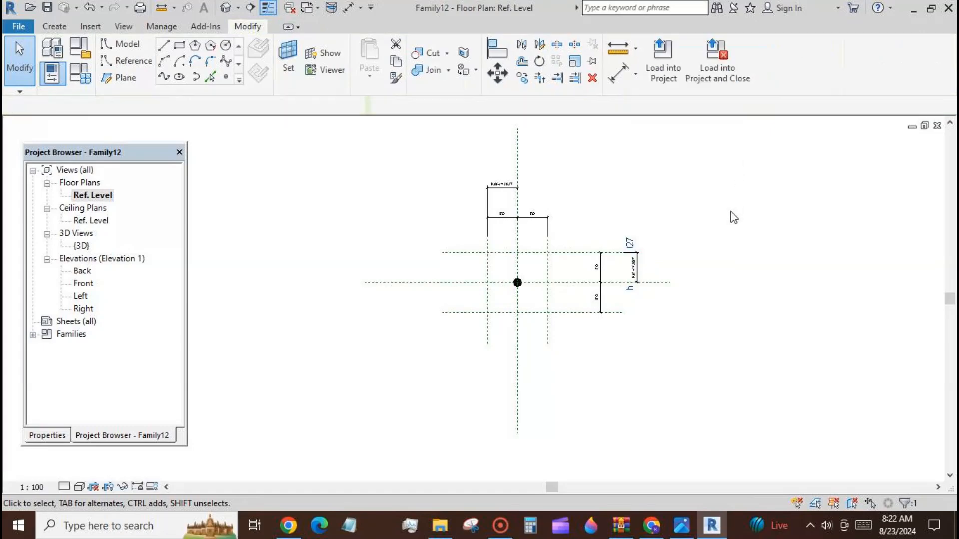
- Draw a model-line rectangle through the four intersections of the outer reference planes, declining the save reminder
scroll(534, 279, up, 3)
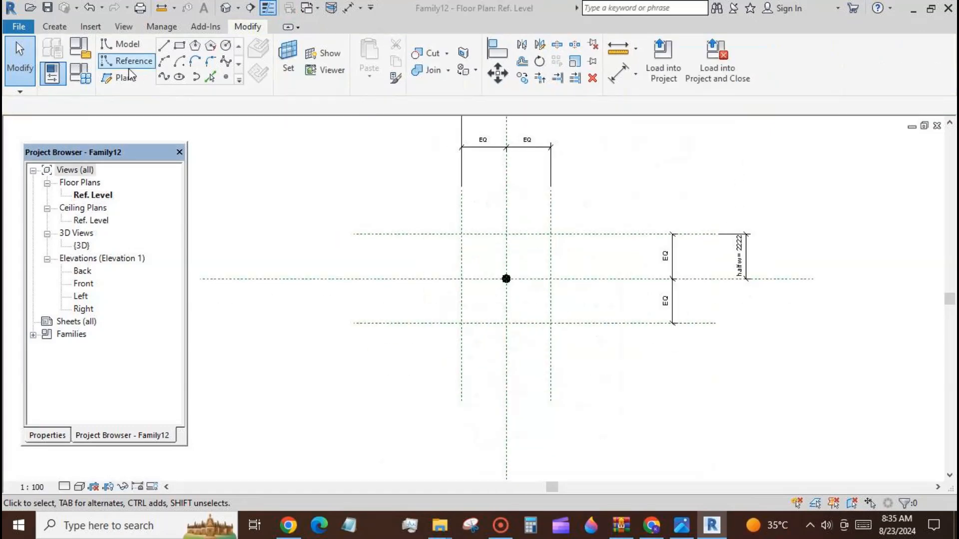
click(179, 46)
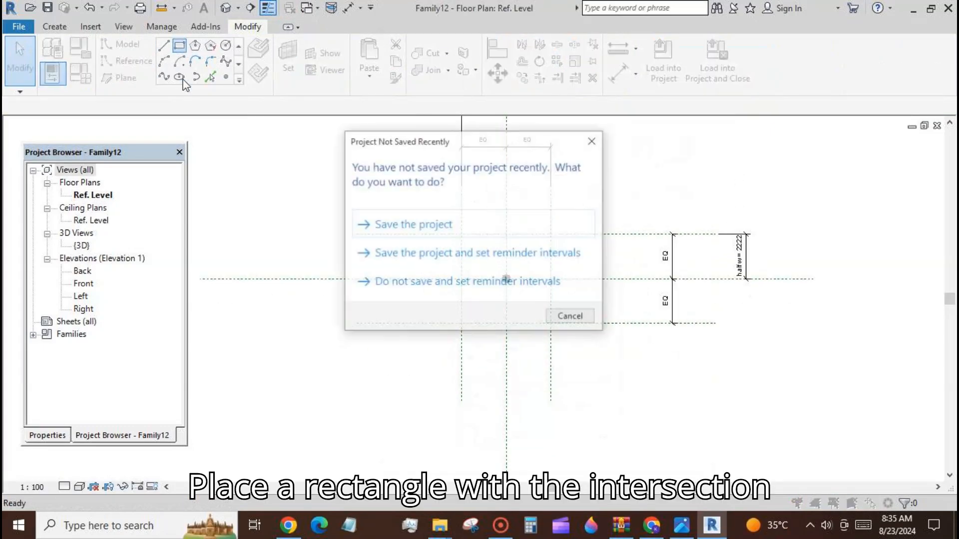
click(589, 320)
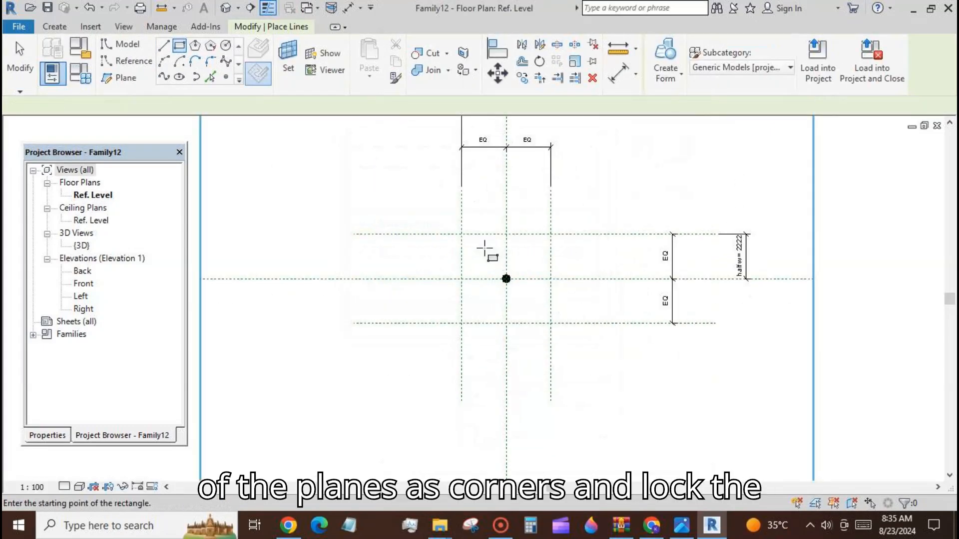
click(461, 234)
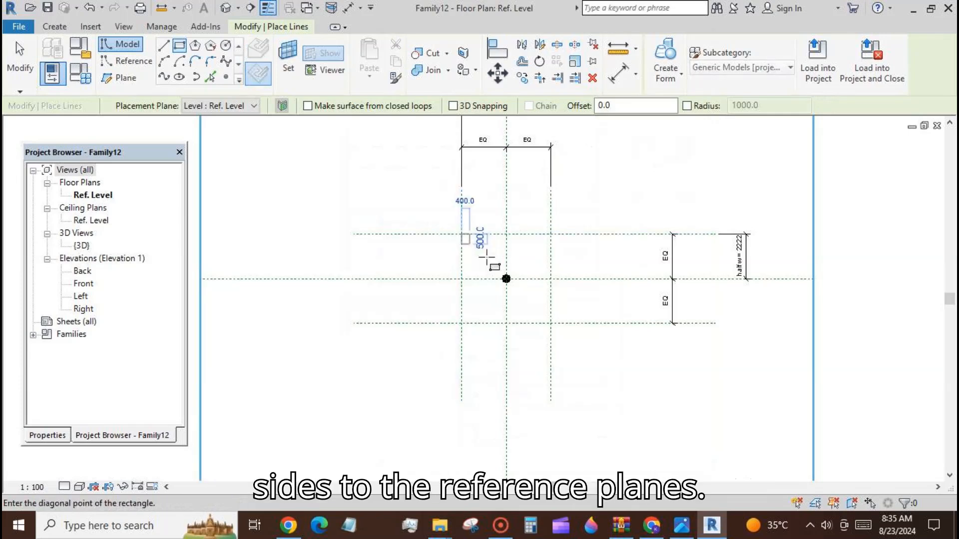
click(550, 323)
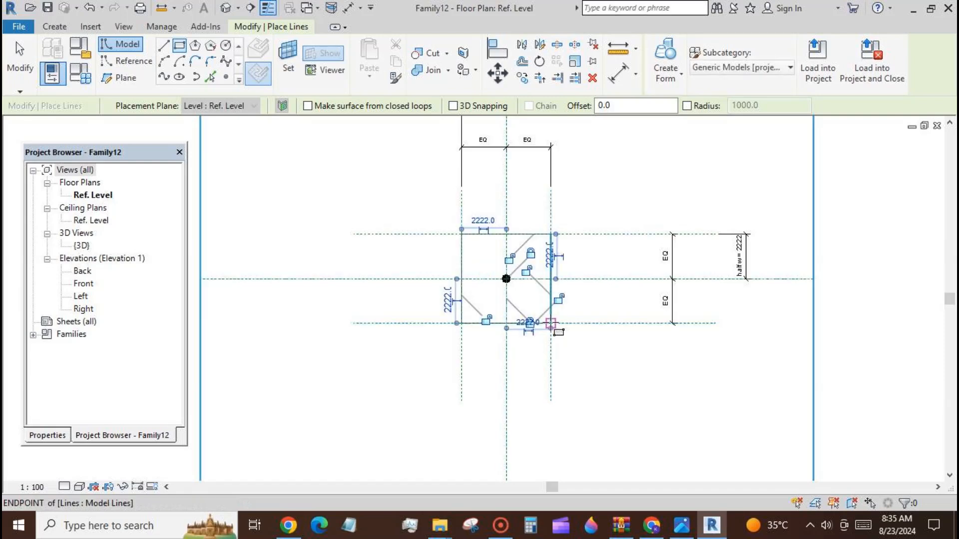
- Lock the rectangle's sides to the outer reference planes with alignment constraints and finish placing lines
click(527, 271)
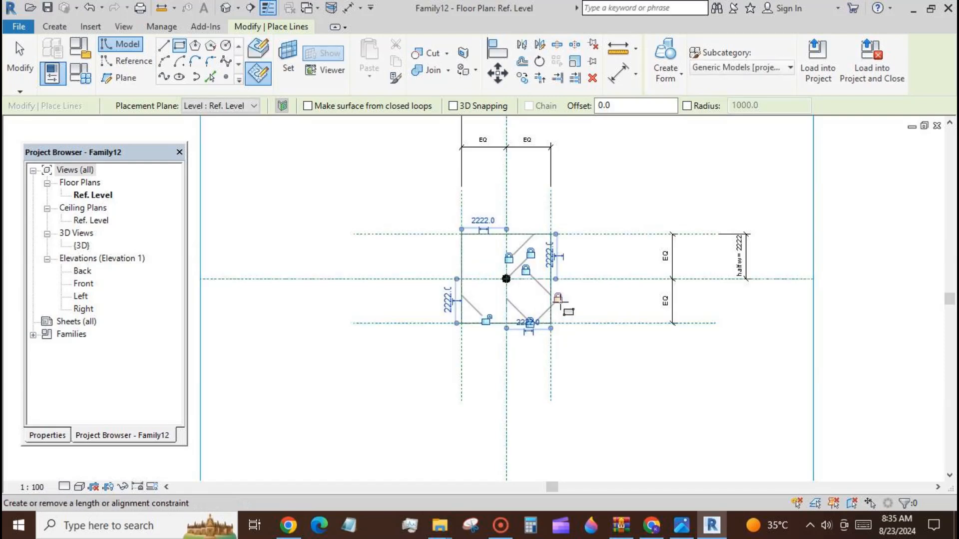
click(558, 299)
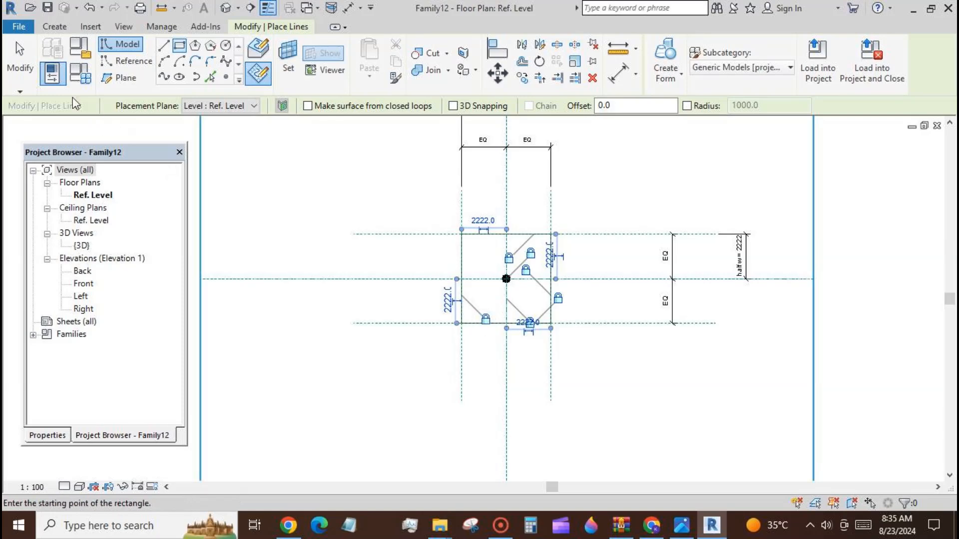
click(23, 70)
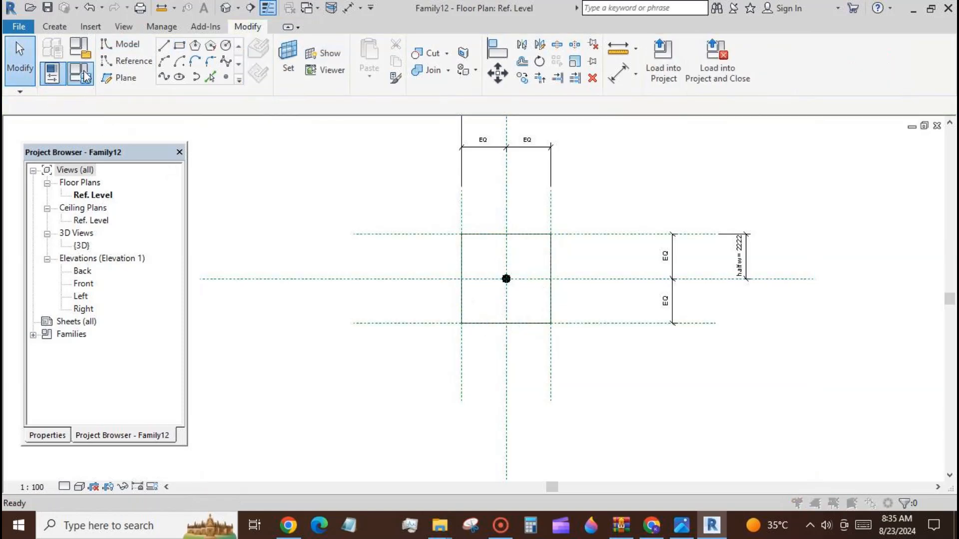
- Set the half w parameter to 3000 in Family Types and apply it
click(86, 76)
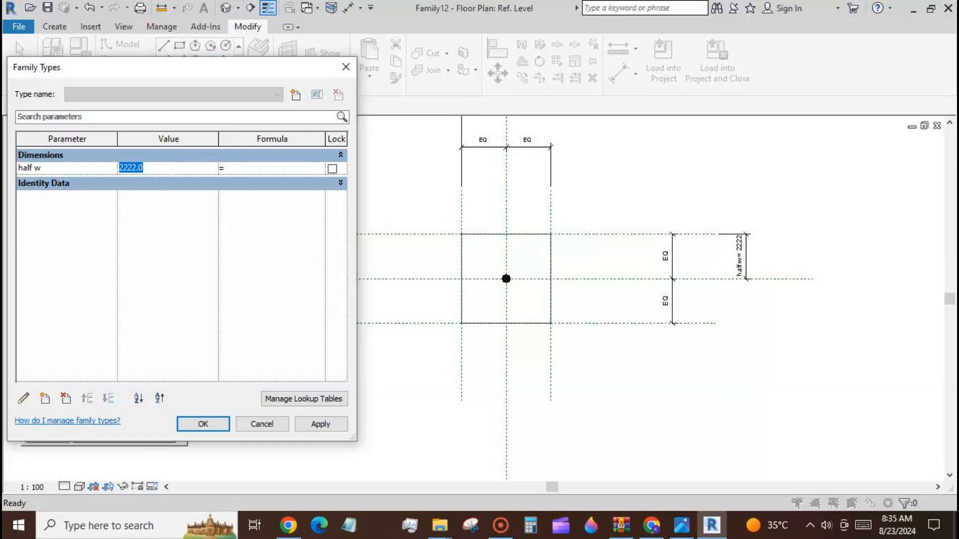
text(3000)
click(326, 424)
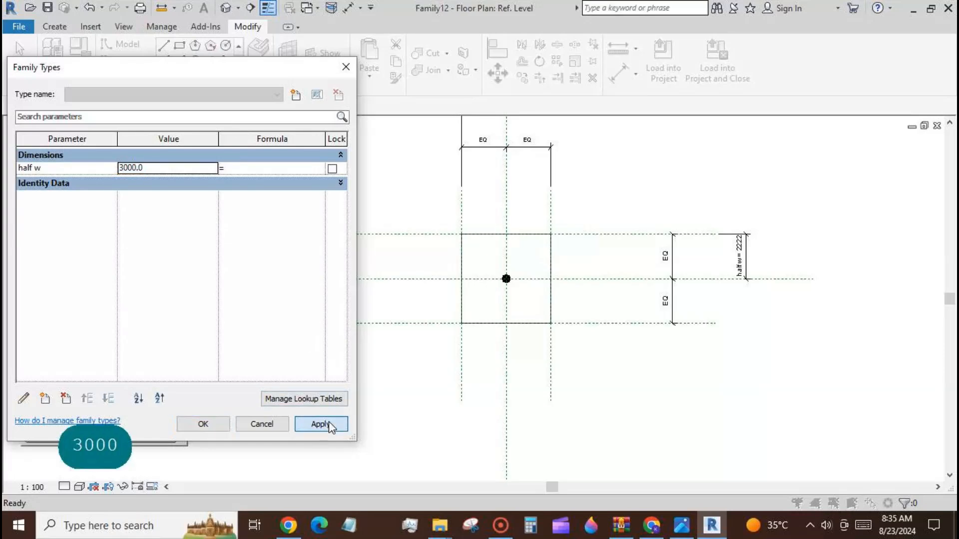
click(204, 424)
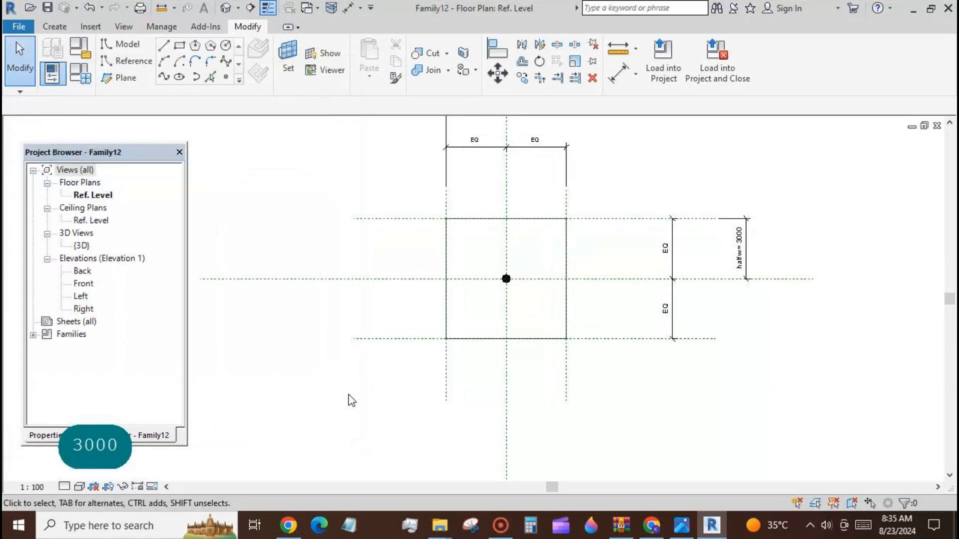
- Fillet the rectangle's upper corners with arcs of about 1280 and 2000 radius, locking their tangency to the adjoining sides
scroll(548, 198, up, 1)
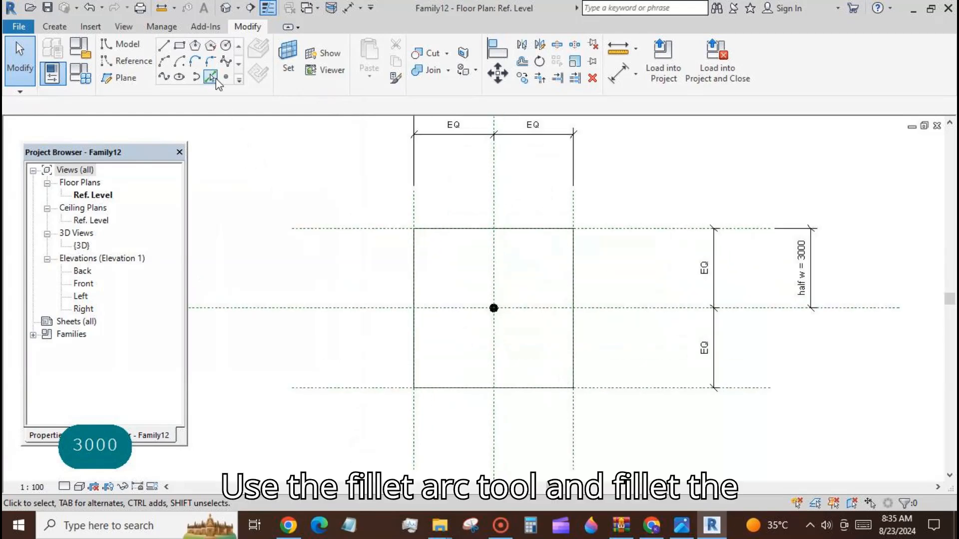
click(215, 65)
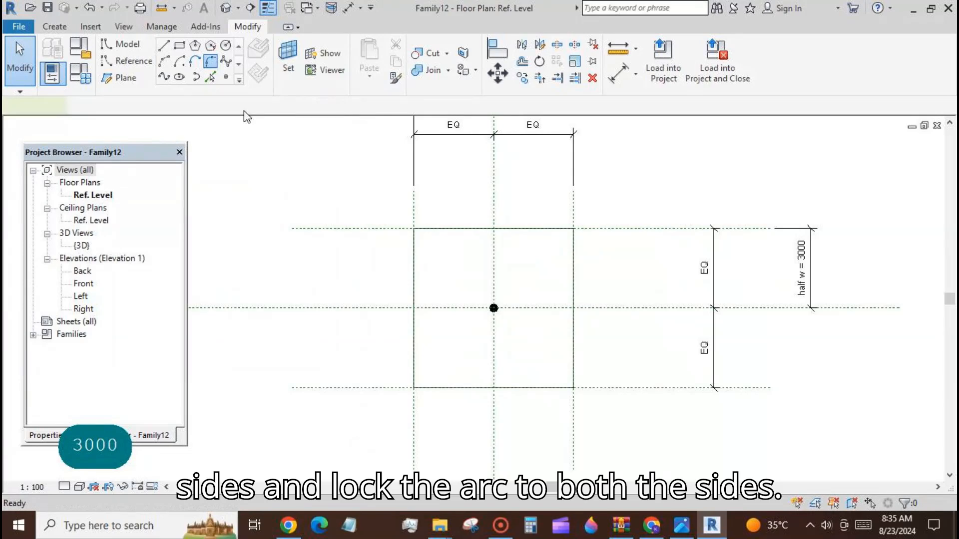
click(414, 252)
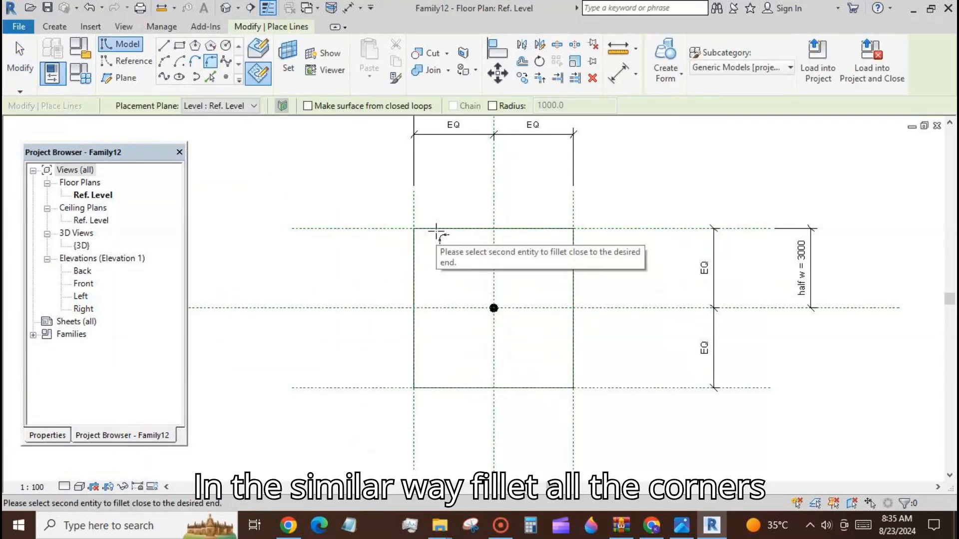
click(438, 229)
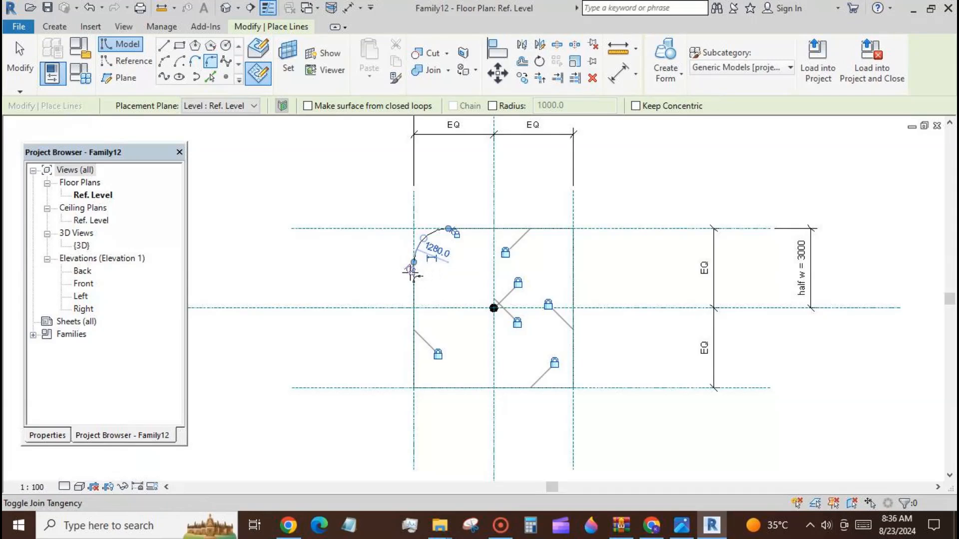
click(540, 235)
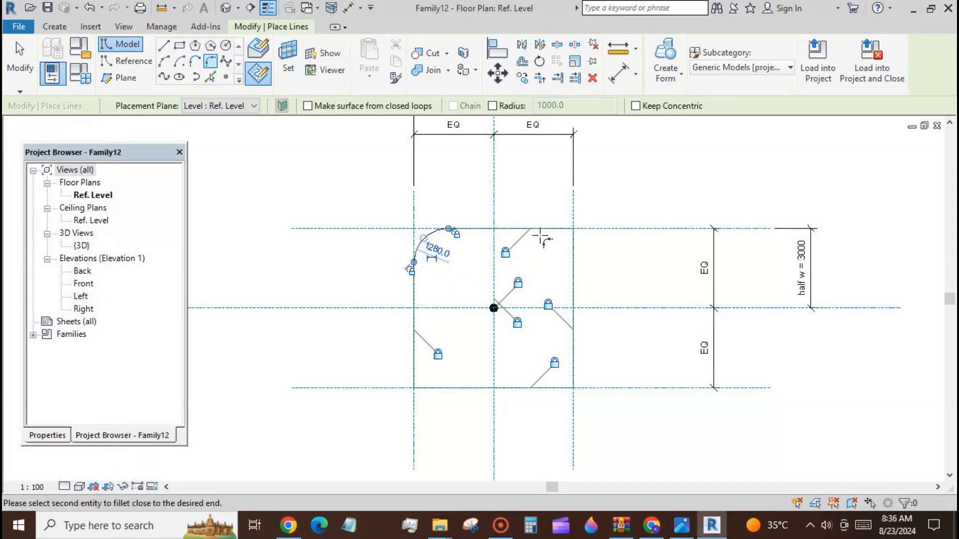
click(573, 251)
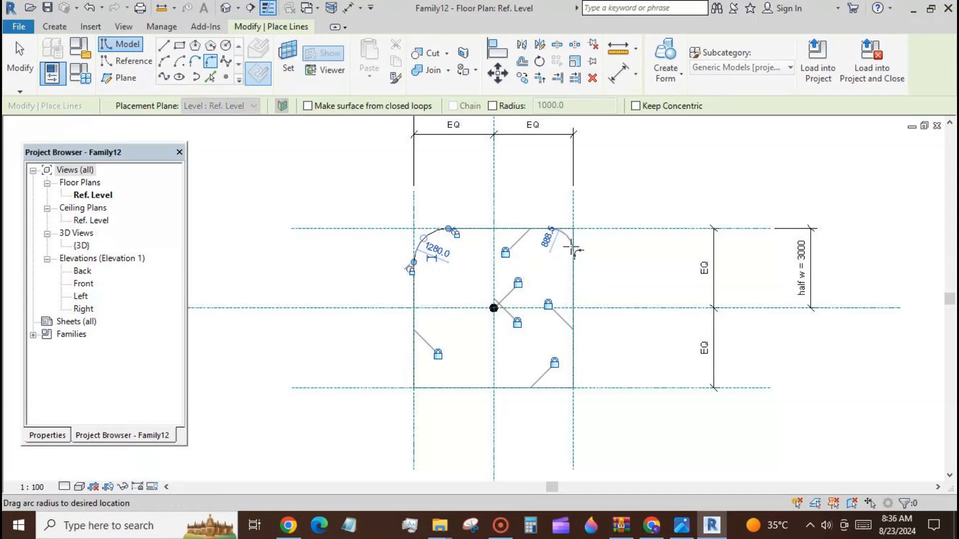
click(562, 251)
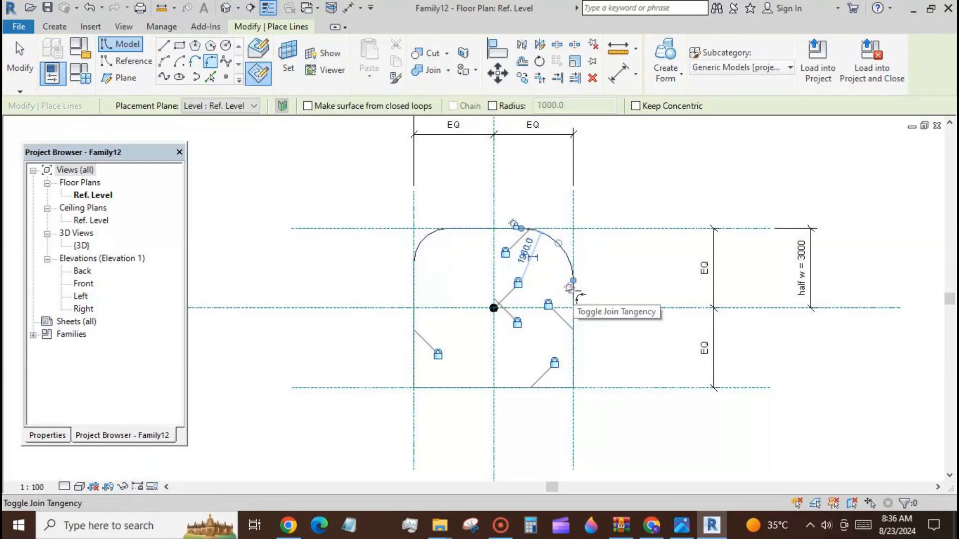
- Fillet the rectangle's lower-right and lower-left corners with arcs of about 1540 and 1720 radius, locking their tangency to the sides
click(574, 350)
click(549, 388)
click(579, 361)
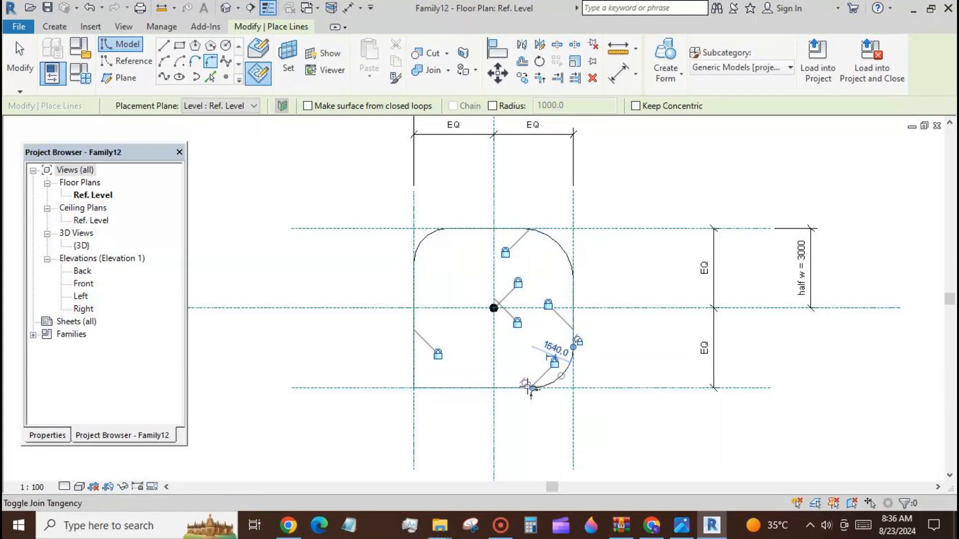
click(417, 356)
click(434, 388)
click(427, 375)
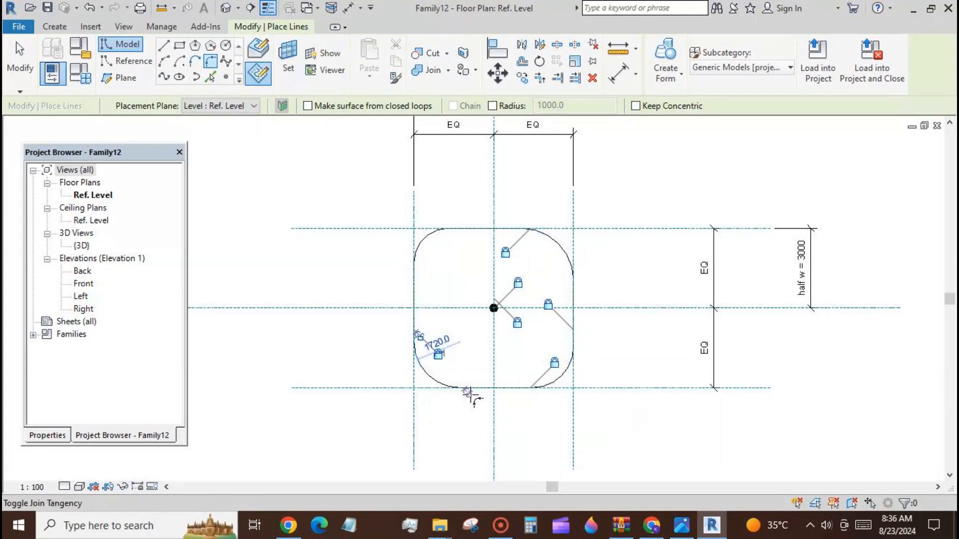
key(Escape)
key(Escape)
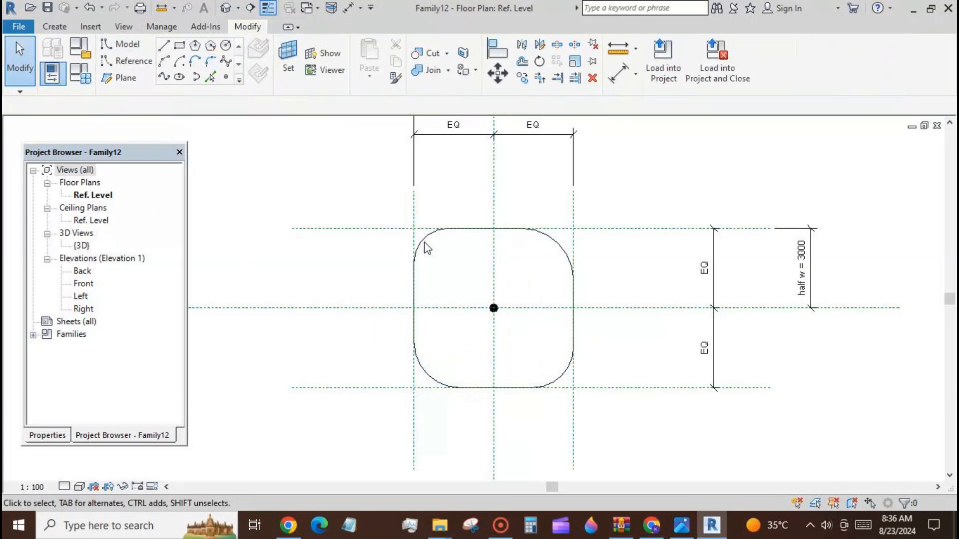
- Make the upper-left arc's radius dimension permanent and label it with a new type parameter named r
key(Tab)
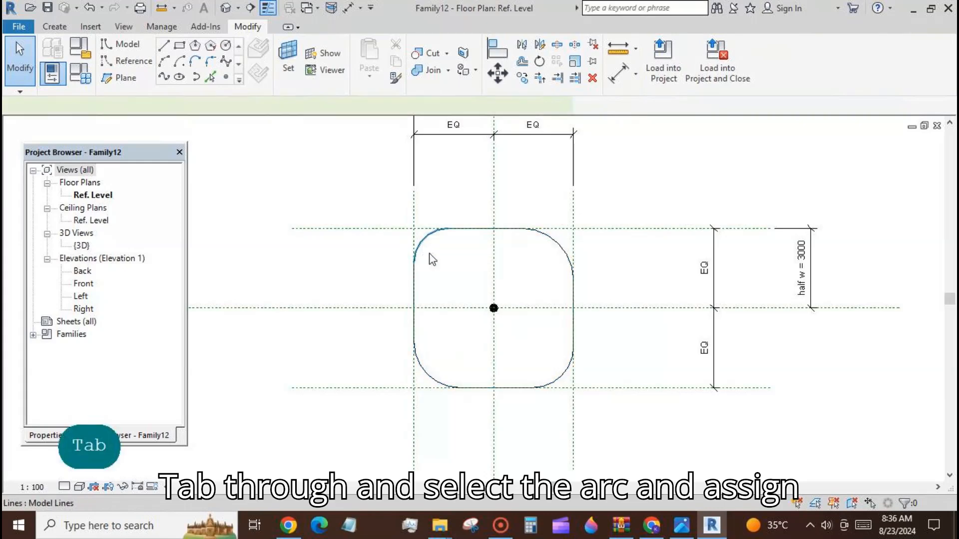
click(432, 259)
click(434, 255)
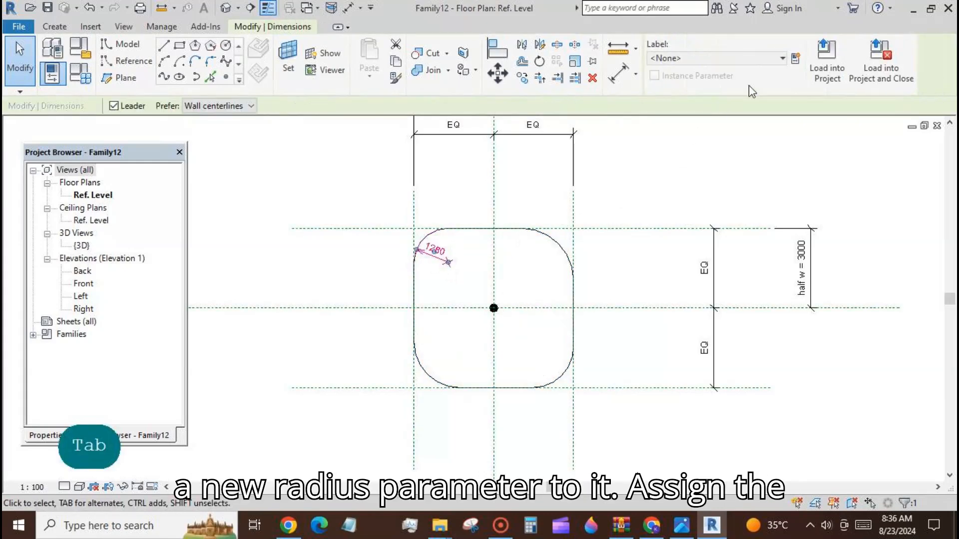
click(796, 59)
text(r)
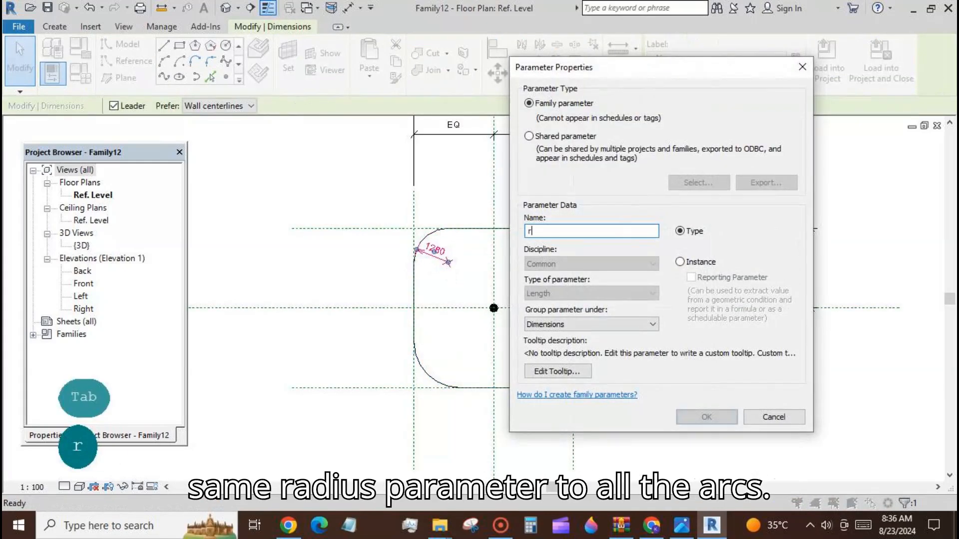
click(712, 414)
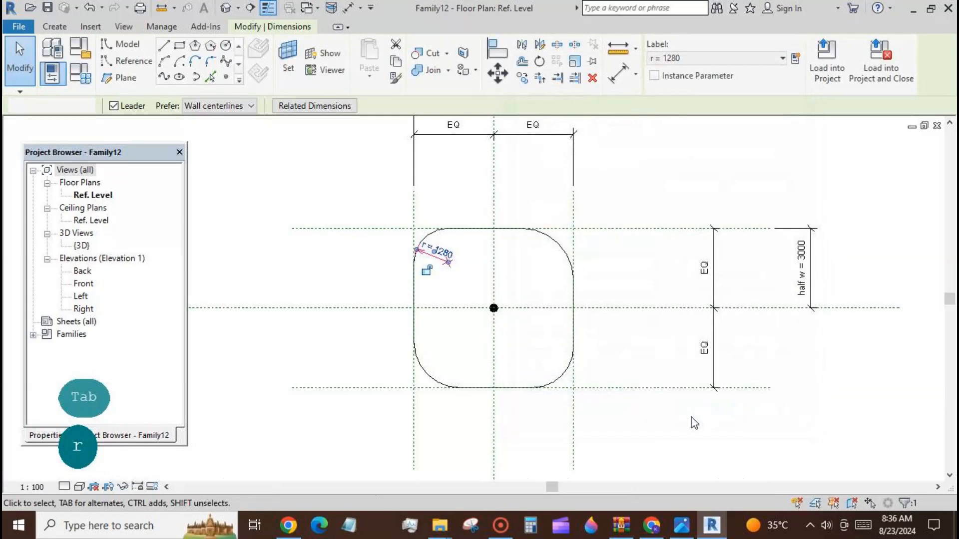
click(691, 417)
- Make the upper-right arc's radius dimension permanent and label it with the r parameter
key(Tab)
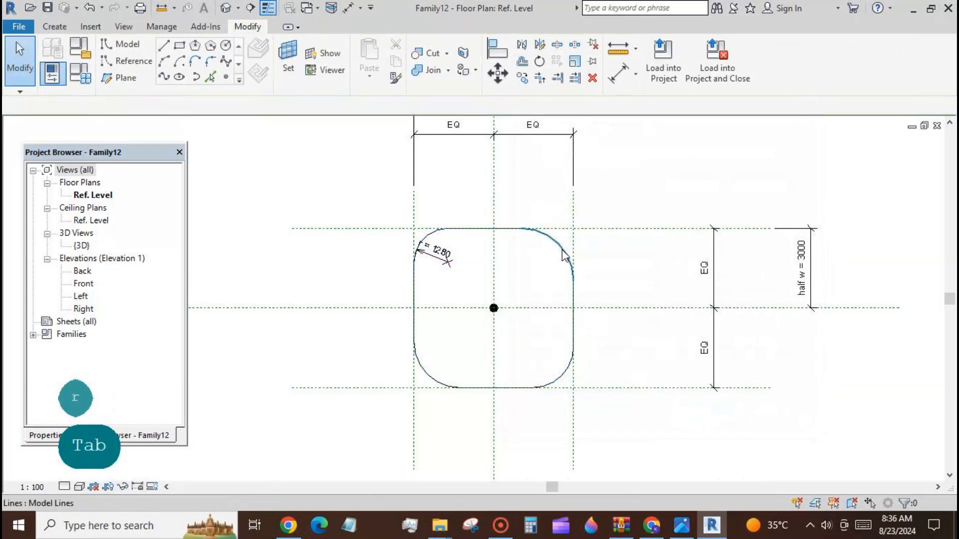
click(564, 256)
click(536, 255)
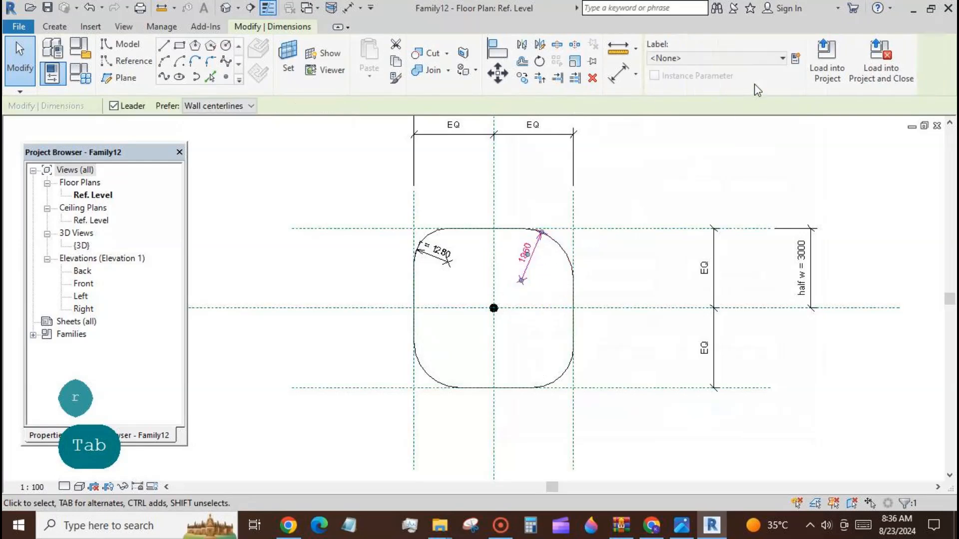
click(782, 58)
click(717, 123)
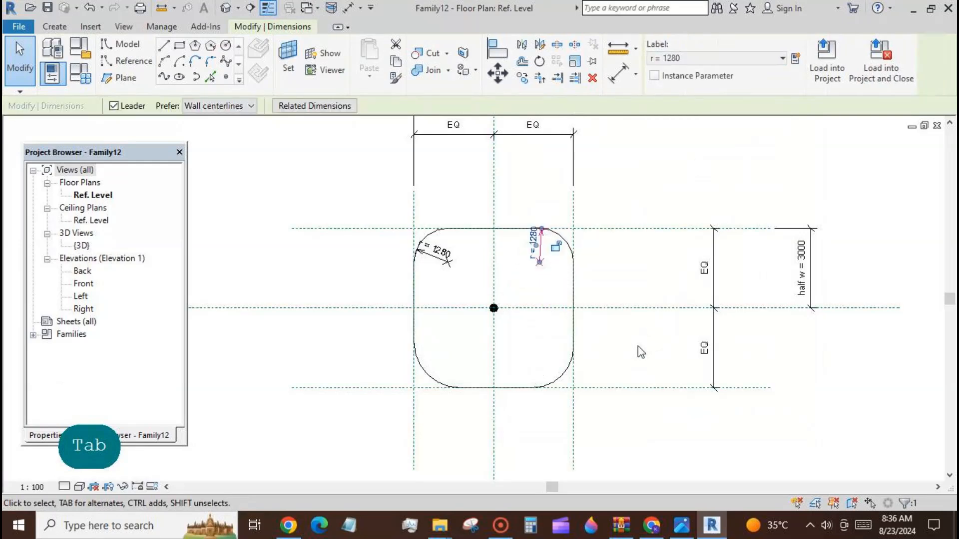
- Make the lower-right arc's radius dimension permanent and label it with the r parameter
key(Tab)
key(Tab)
click(552, 372)
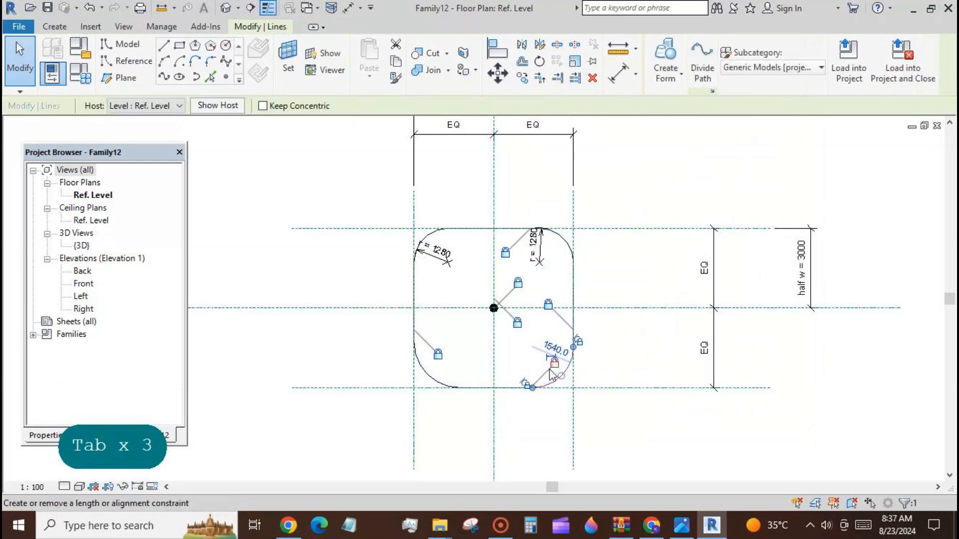
click(552, 359)
scroll(552, 361, up, 5)
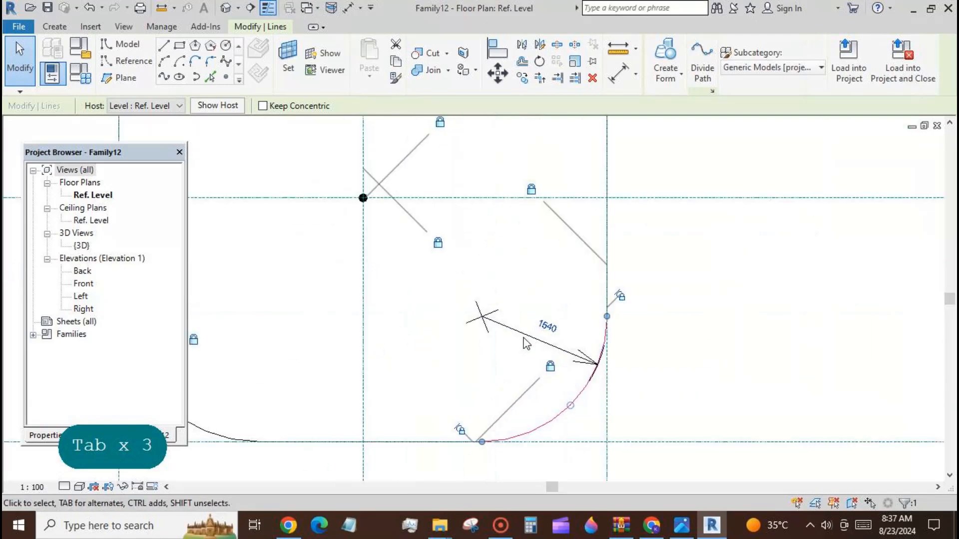
click(782, 58)
click(669, 123)
click(719, 193)
- Make the lower-left arc's radius dimension permanent and label it with the r parameter
scroll(494, 294, down, 3)
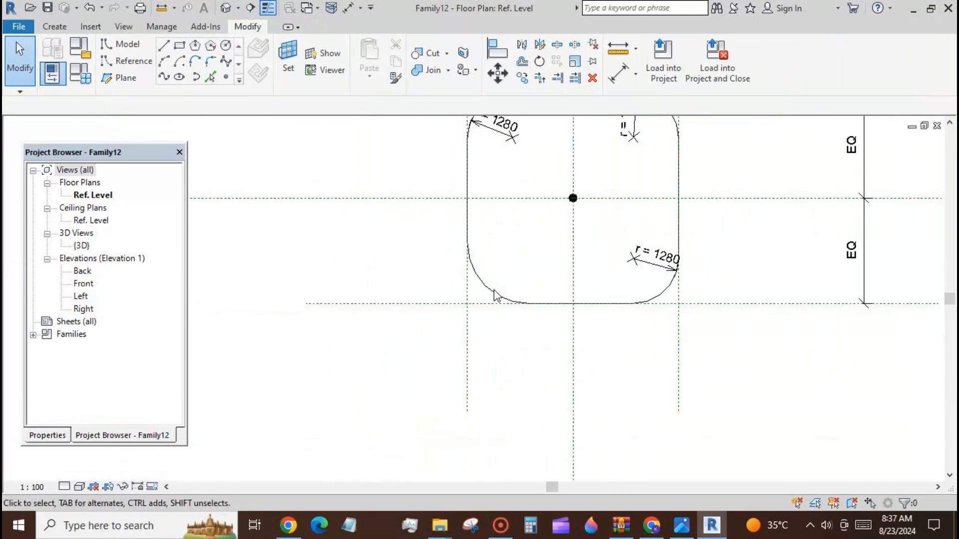
key(Tab)
click(495, 299)
click(495, 283)
click(782, 58)
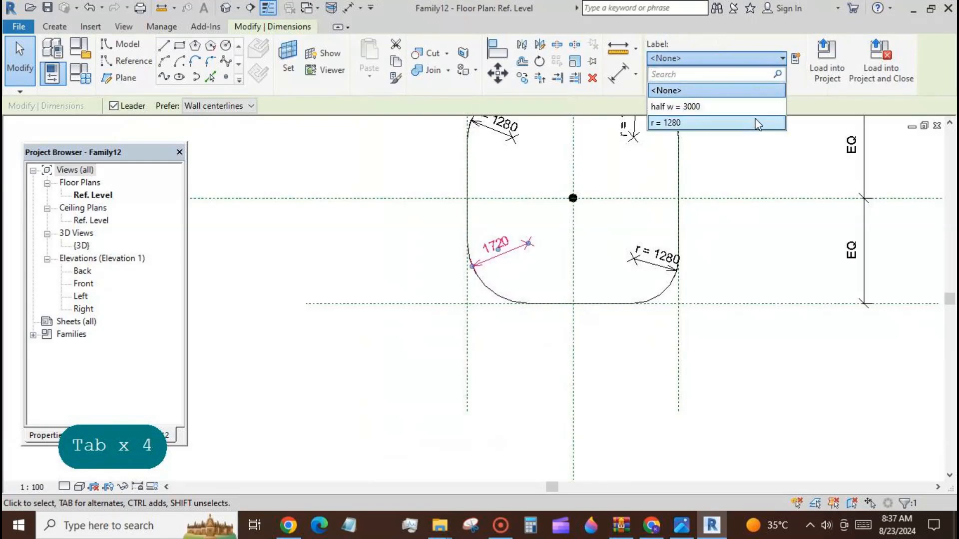
click(666, 121)
click(736, 222)
scroll(436, 249, down, 2)
scroll(448, 307, down, 1)
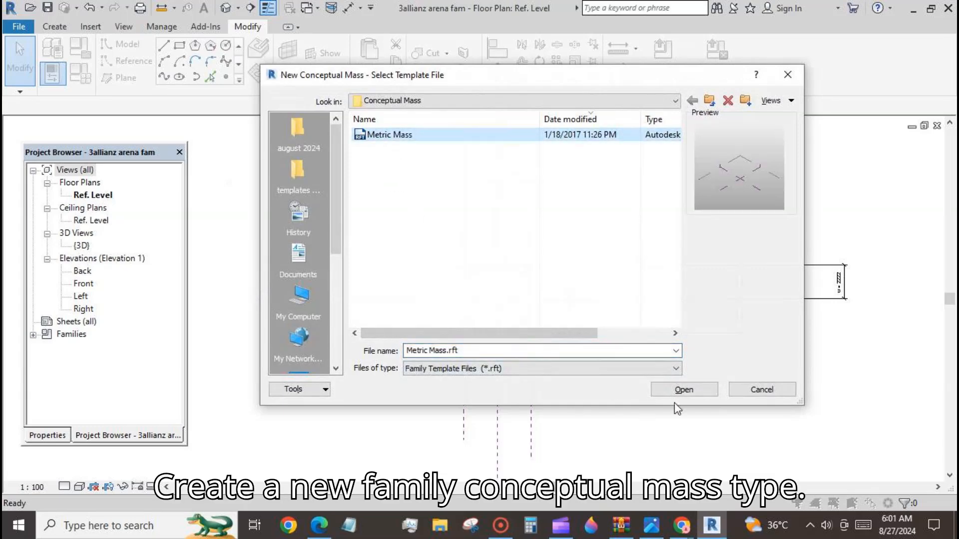
- Create the conceptual mass family from the Metric Mass template and save it as 3allianz arena mass in the allianz arena folder
click(680, 394)
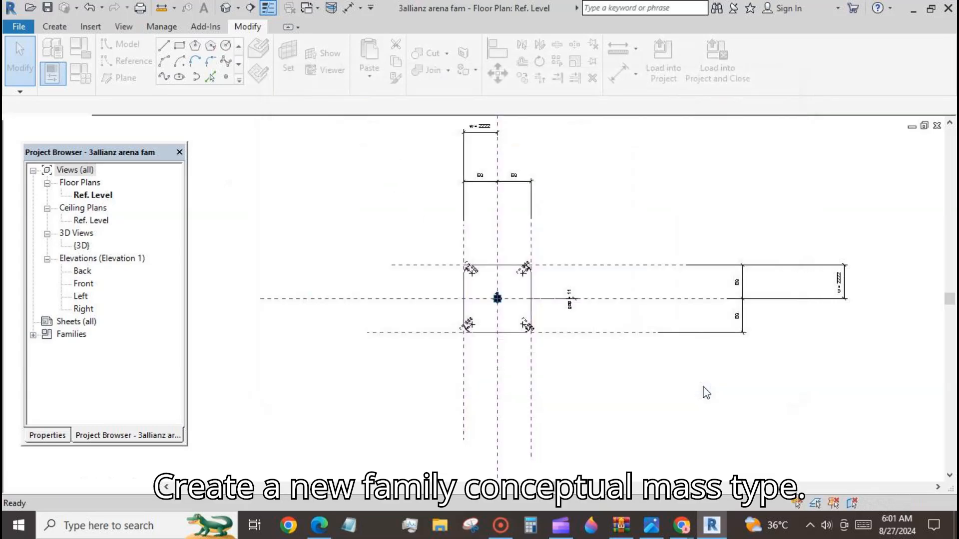
click(19, 27)
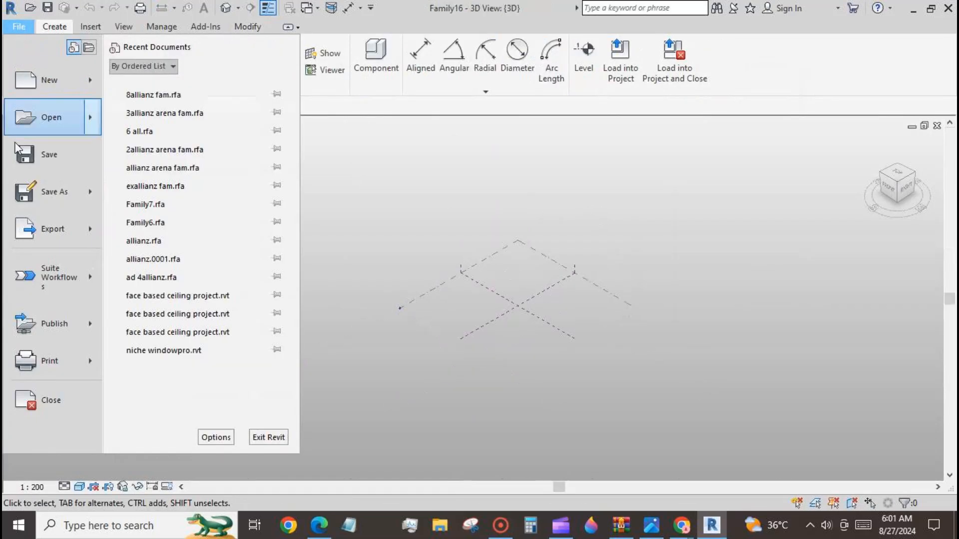
mouse_move(53, 186)
click(127, 140)
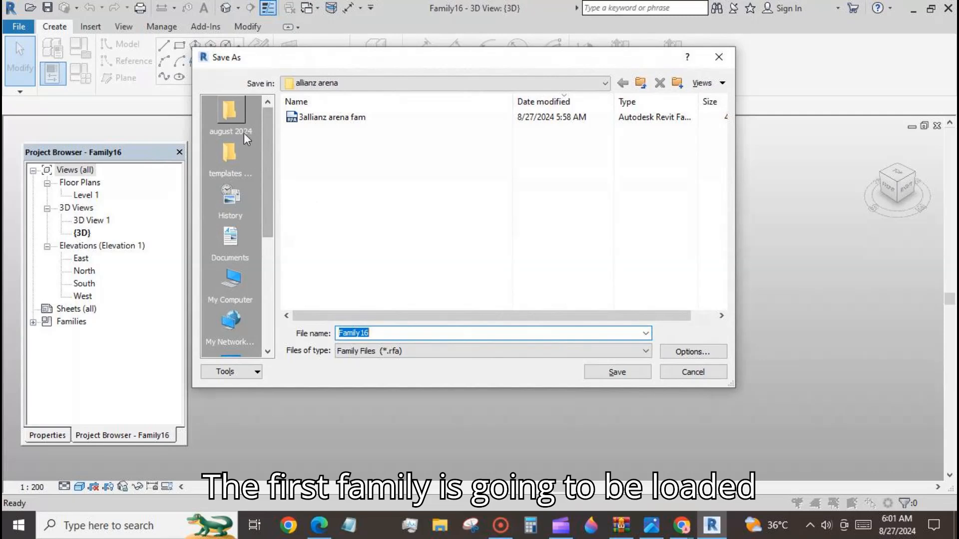
click(232, 112)
double_click(322, 129)
double_click(322, 116)
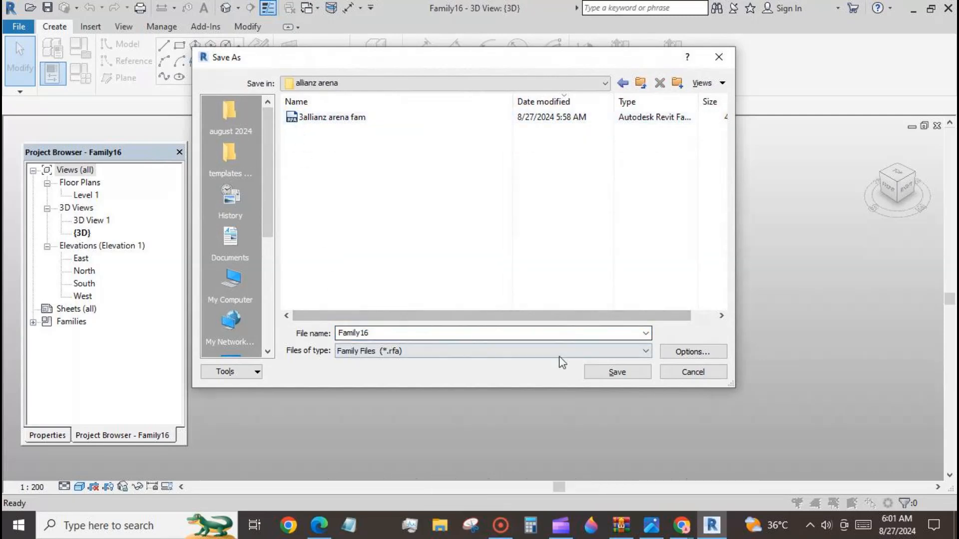
click(693, 352)
click(471, 323)
click(350, 117)
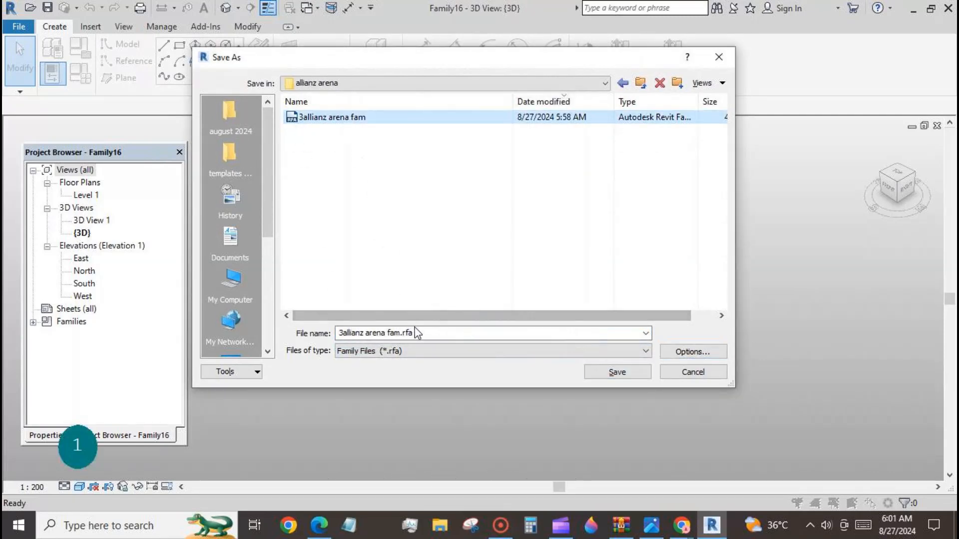
click(417, 333)
text(mass)
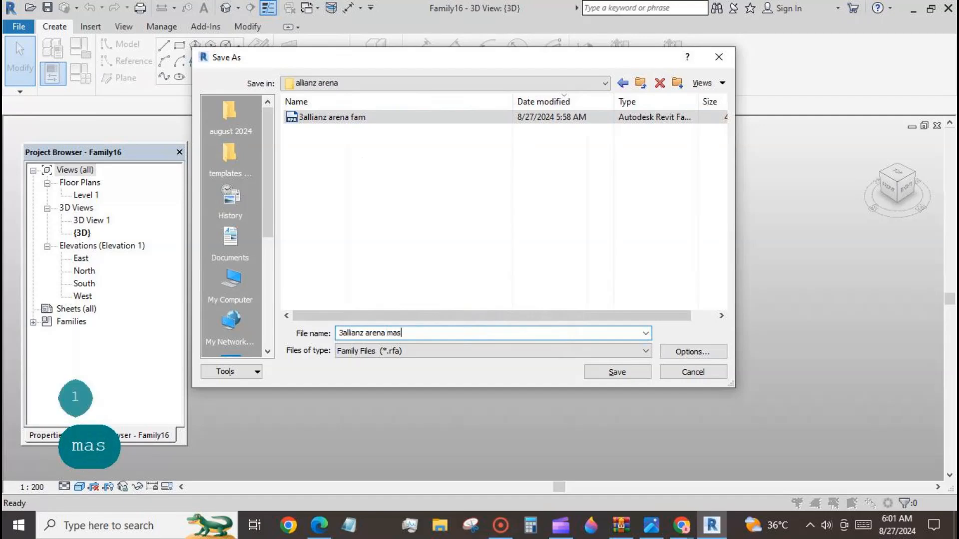
key(Return)
- Place a reference point on the Level 1 plane, off to one side of the reference planes' intersection
key(Tab)
key(Tab)
key(Tab)
key(Tab)
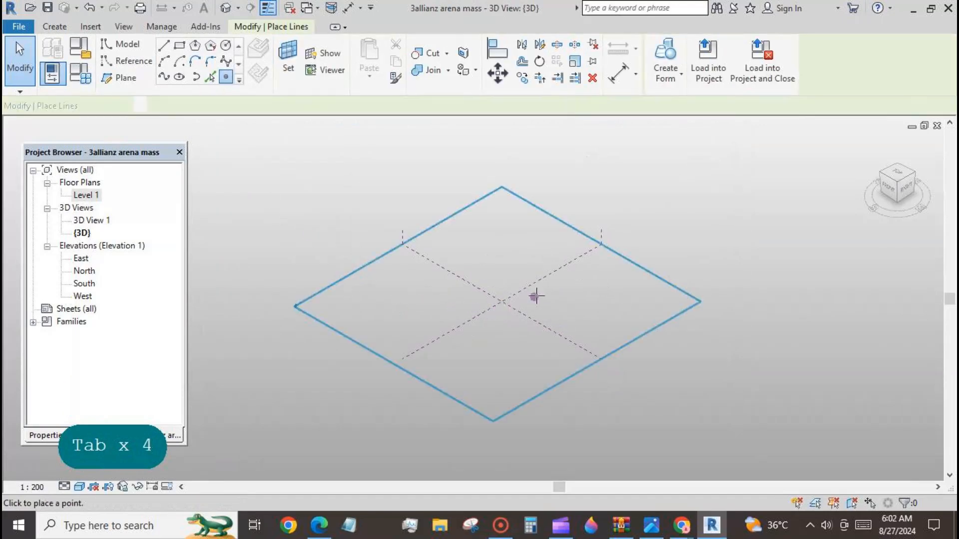
click(561, 295)
click(21, 66)
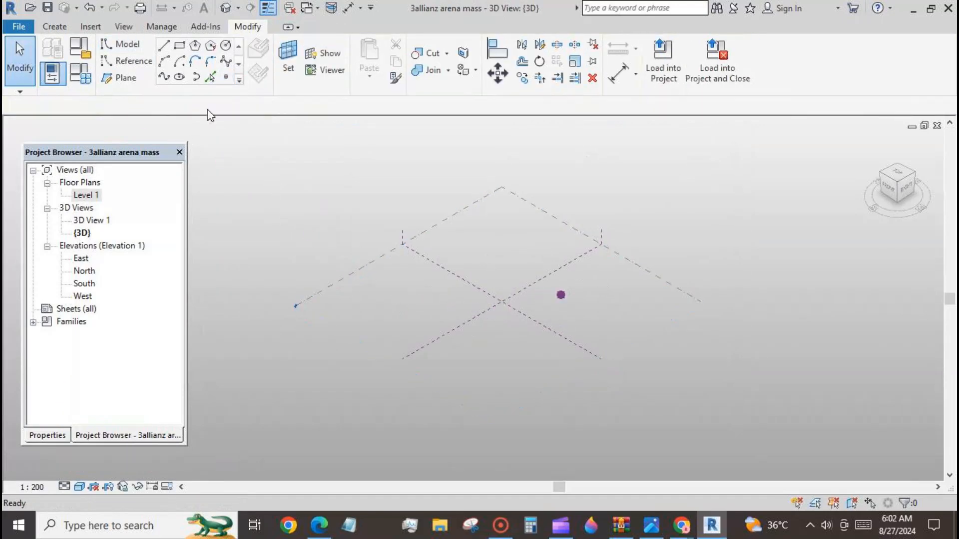
- Set the reference point's horizontal plane as the work plane and show it
click(288, 58)
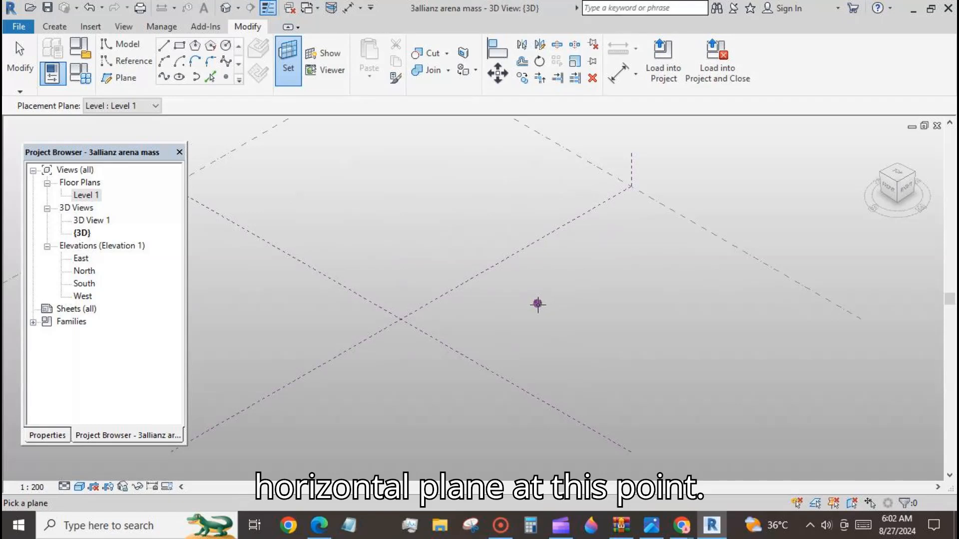
key(Tab)
key(Tab)
key(Tab)
key(Tab)
key(Tab)
key(Tab)
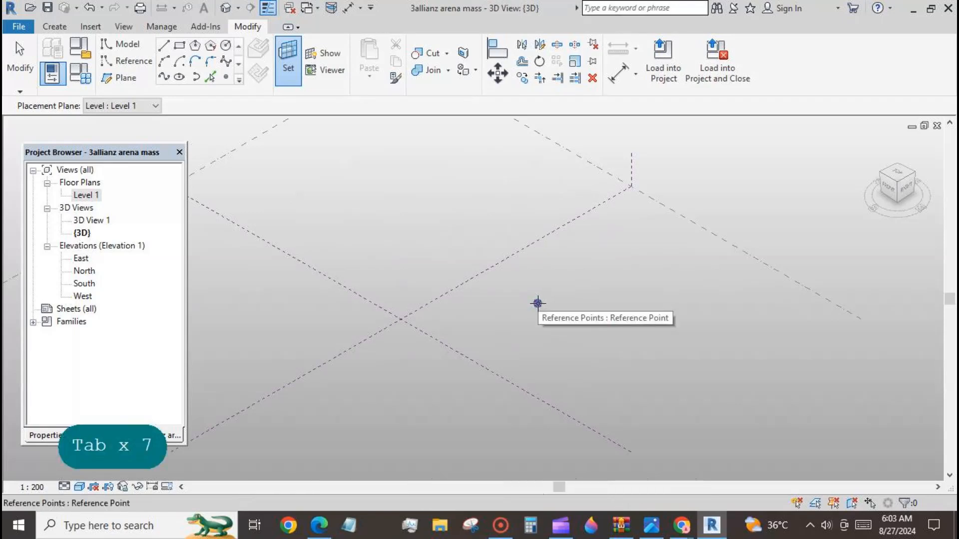
click(538, 303)
click(338, 57)
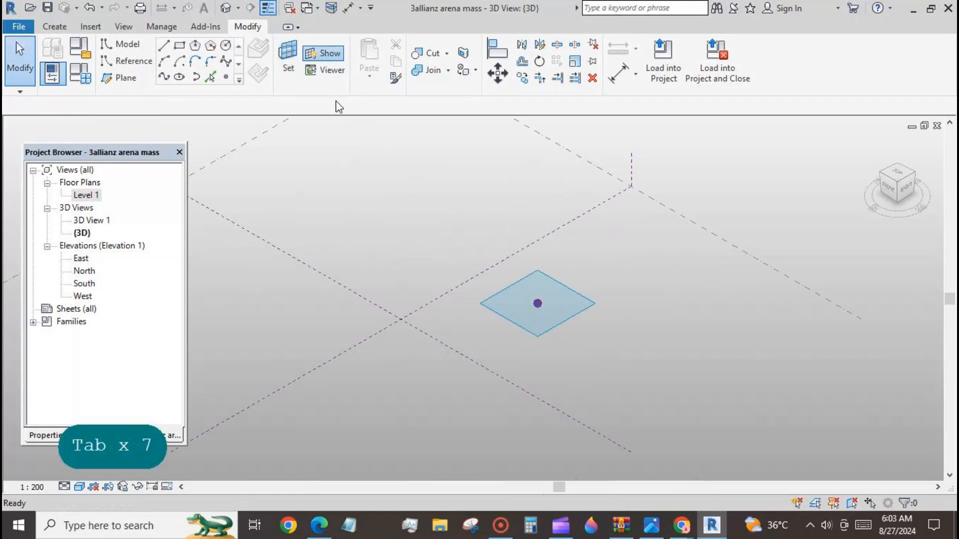
- Place a second point over the reference point and associate its offset with a new type parameter named off1
click(220, 77)
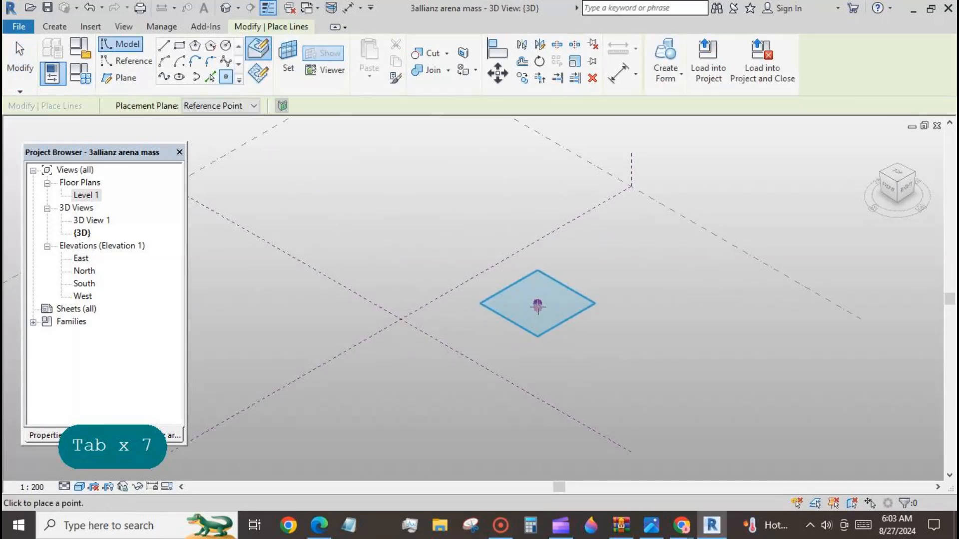
click(537, 306)
click(531, 308)
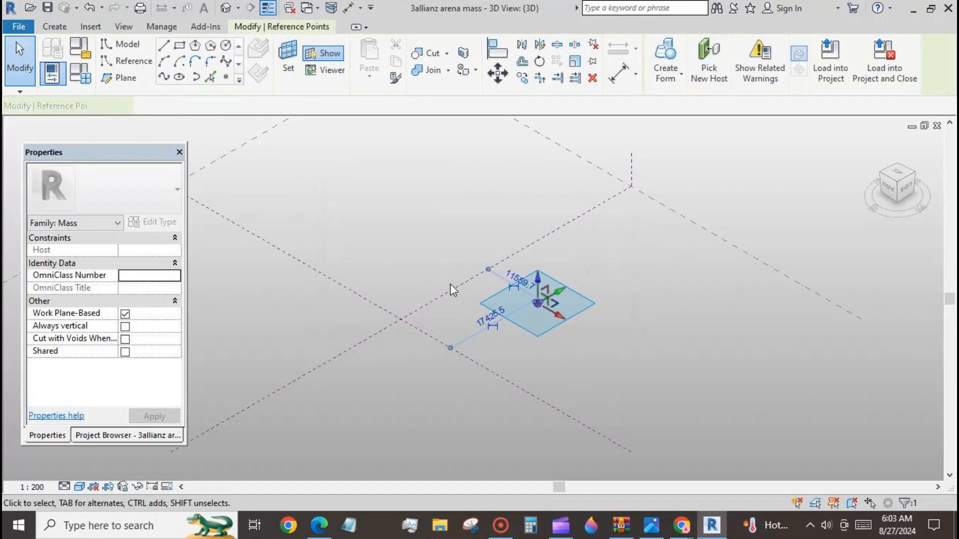
click(186, 388)
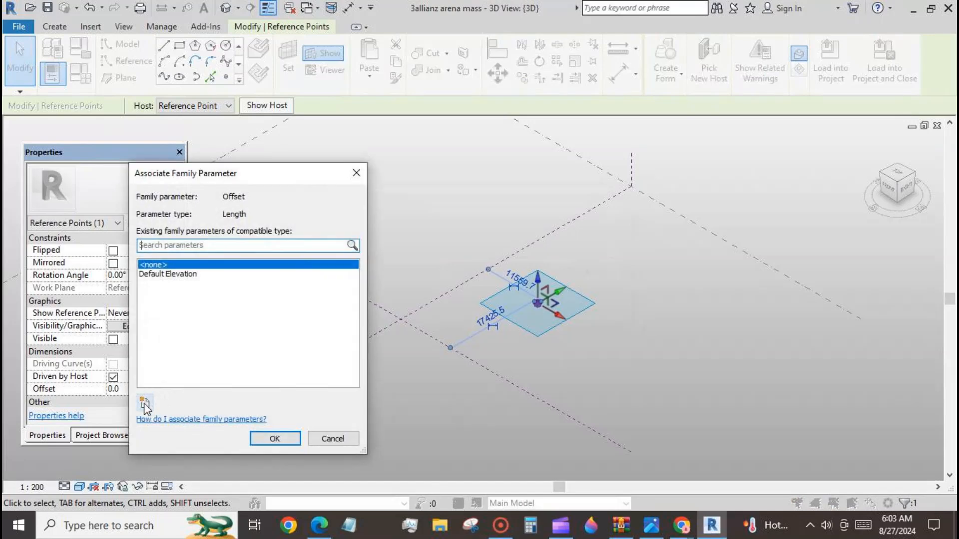
click(145, 403)
text(of)
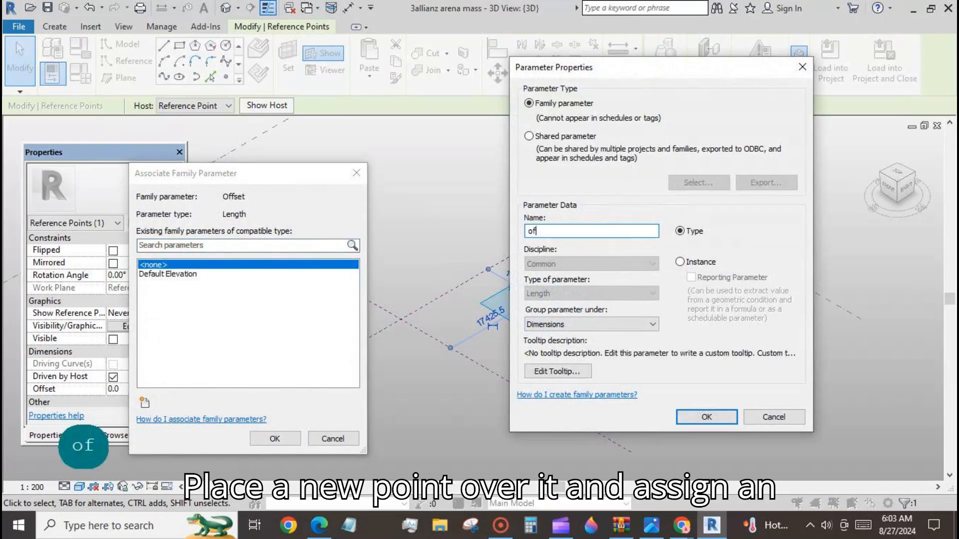
text(f1)
click(707, 418)
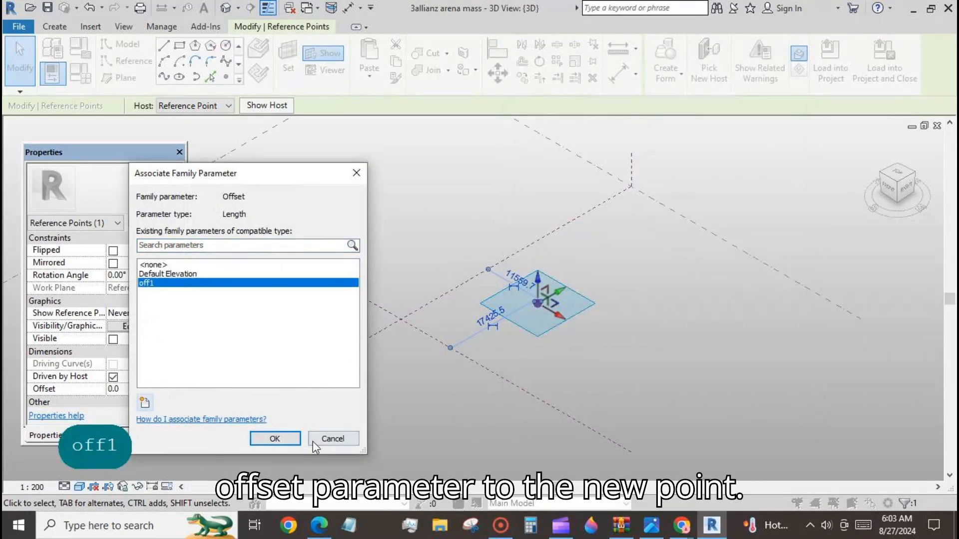
click(275, 439)
- Set the off1 parameter to 1000 in the family types and apply it
click(82, 74)
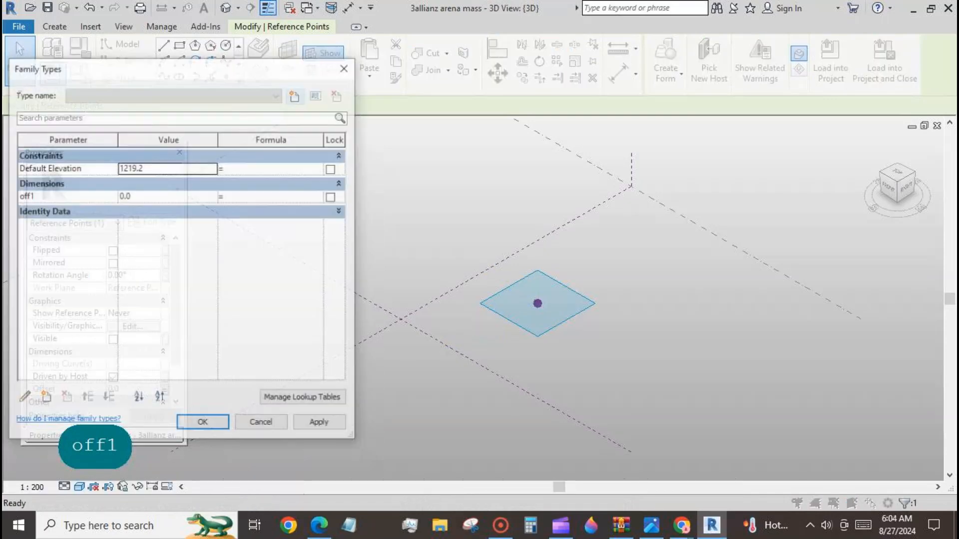
text(000)
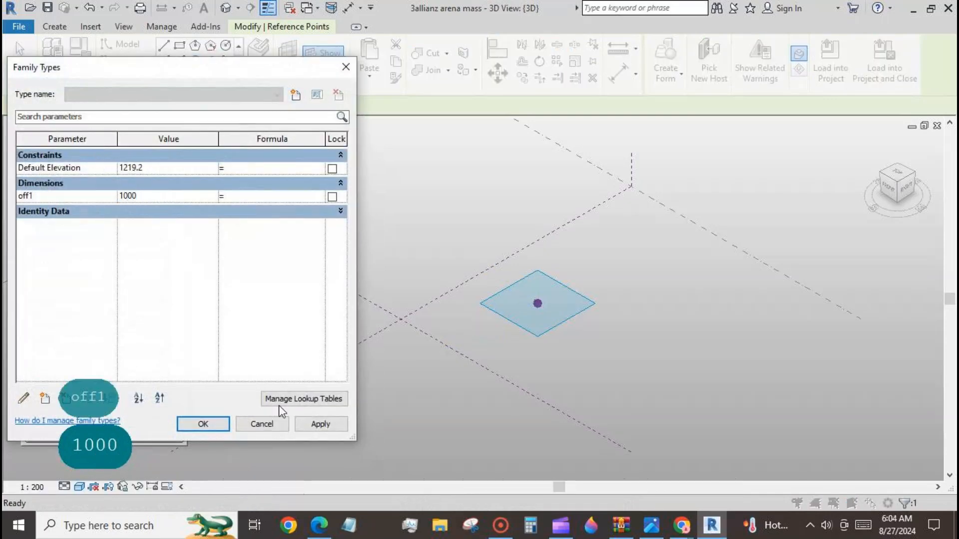
click(315, 426)
click(221, 429)
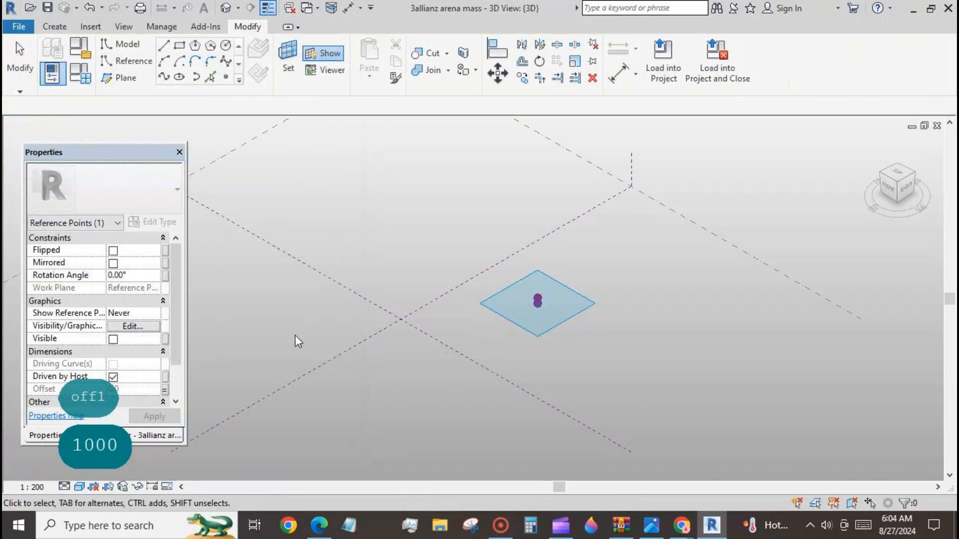
click(499, 334)
- Select the stacked points and check with the selection filter how many reference points there are
scroll(563, 301, up, 2)
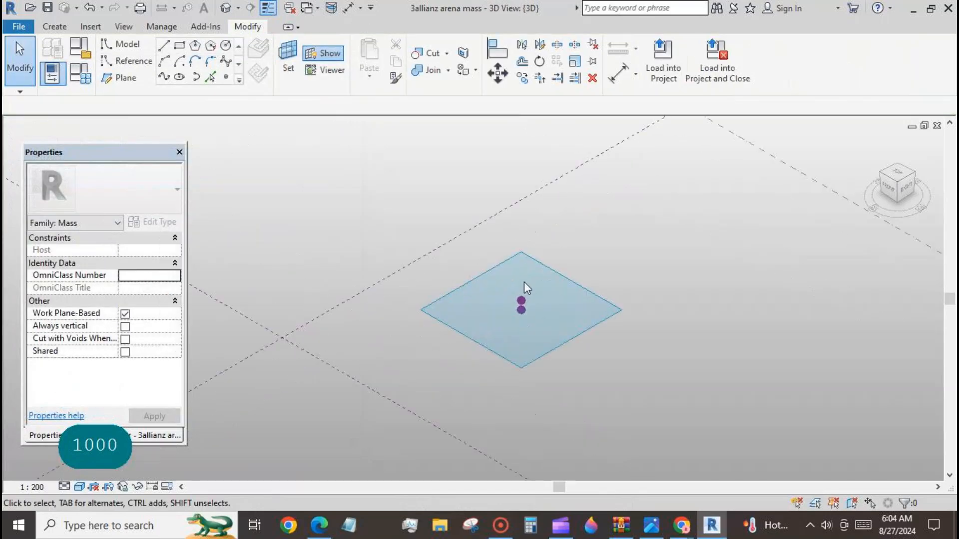
drag(501, 271, 535, 327)
click(767, 60)
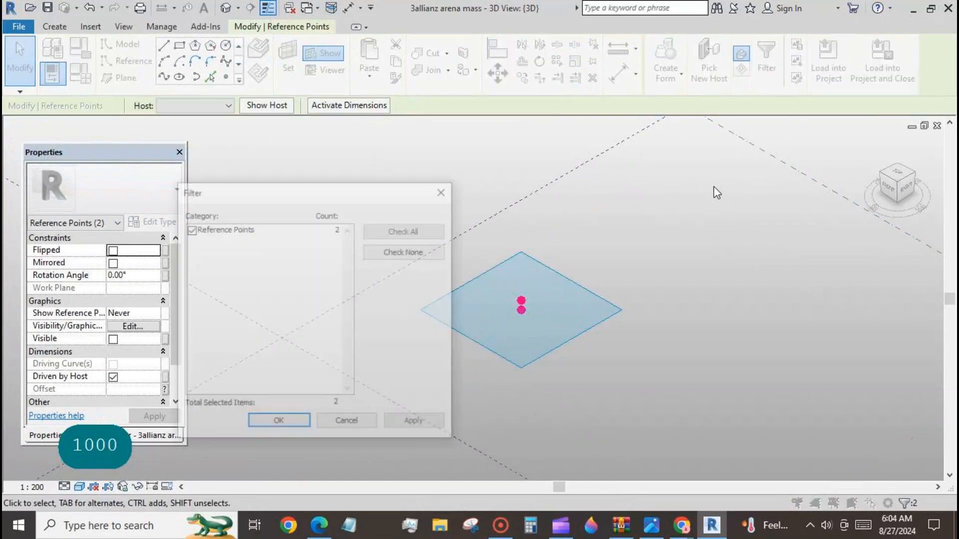
click(444, 191)
click(587, 232)
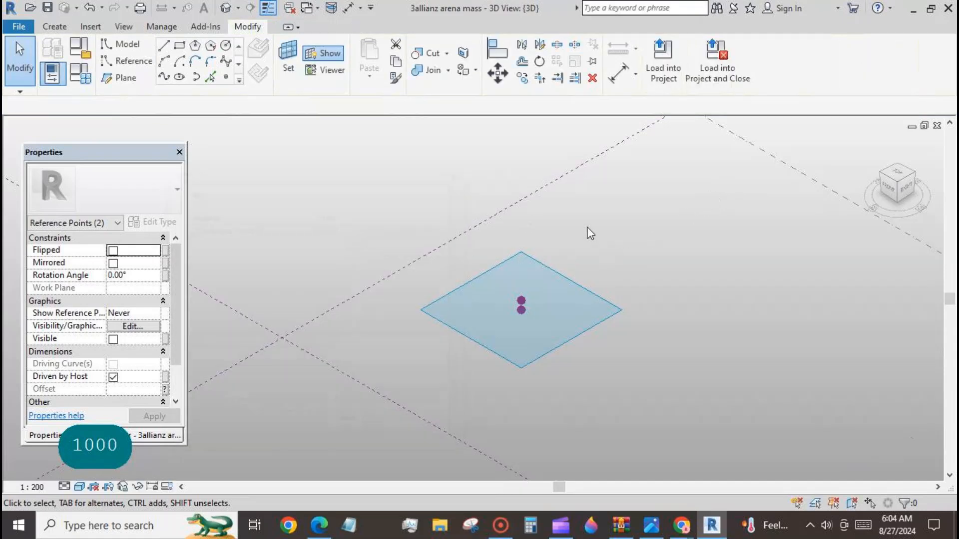
- Set the work plane to the horizontal plane of the lower reference point
click(290, 55)
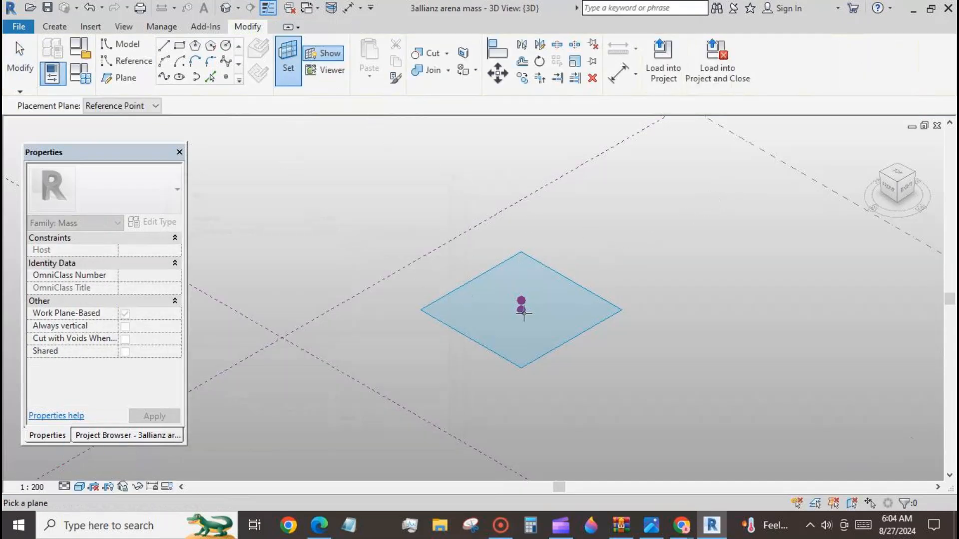
key(Tab)
key(Tab)
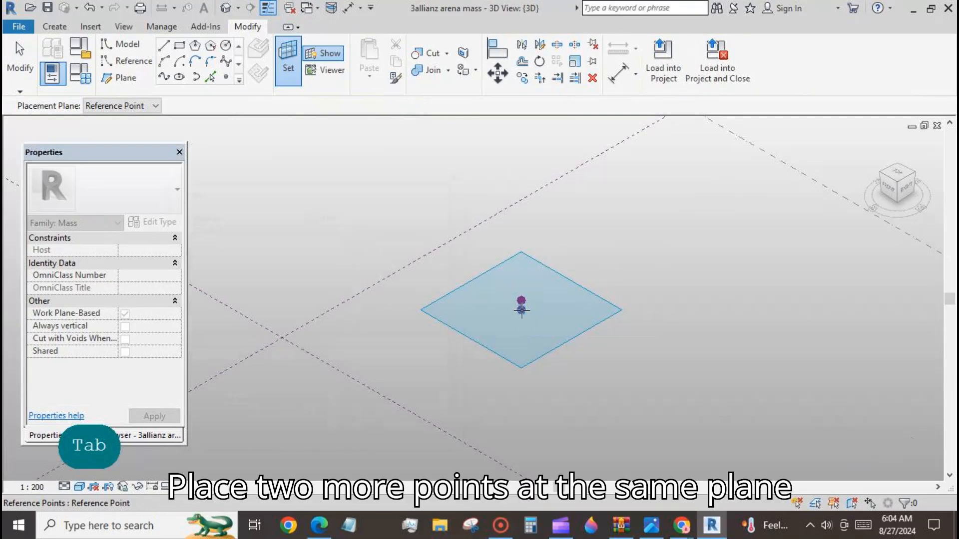
click(522, 310)
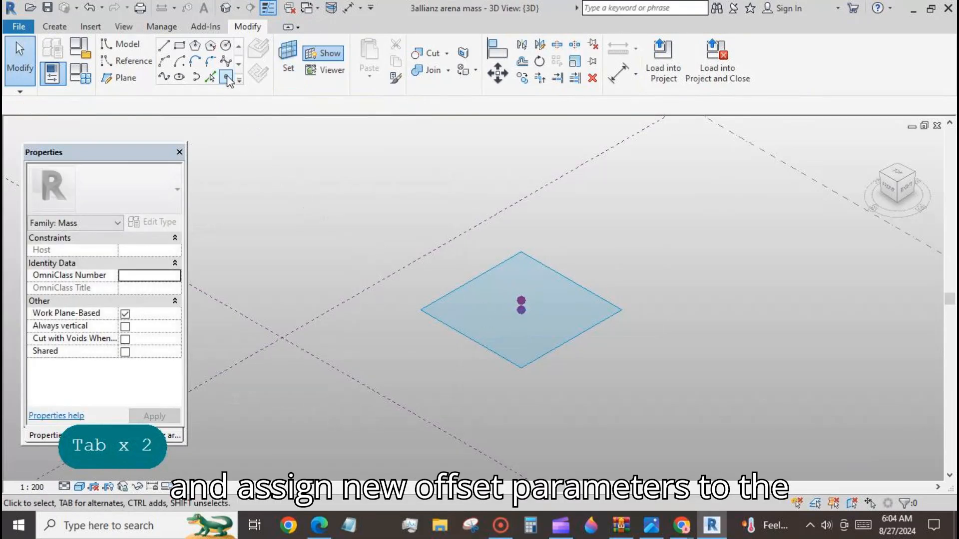
- Place additional reference points directly over the lower point on its horizontal work plane
click(226, 77)
click(521, 308)
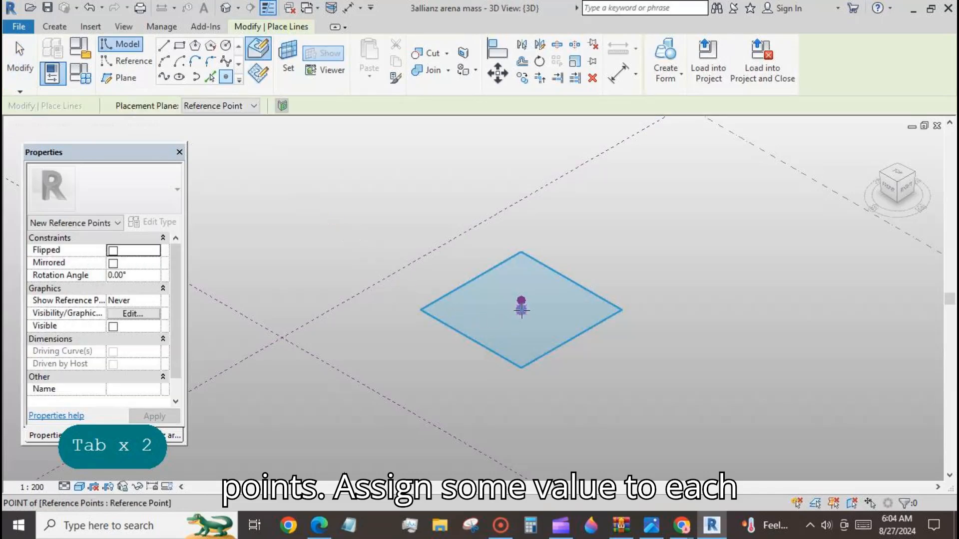
click(523, 311)
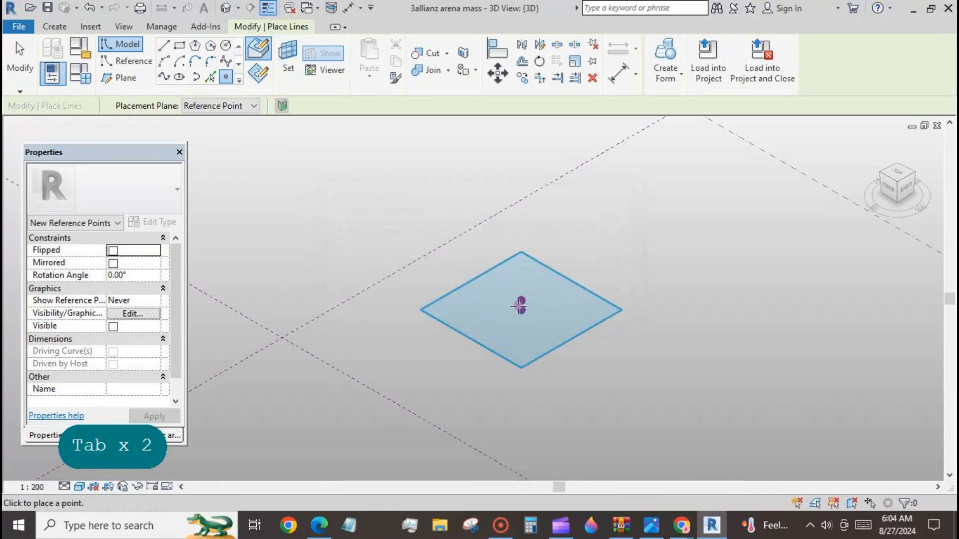
click(521, 309)
click(514, 312)
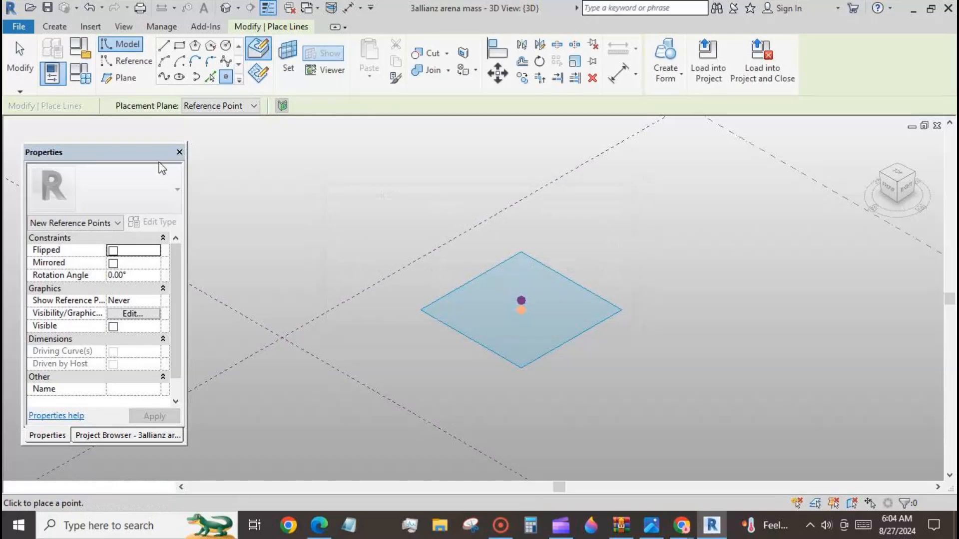
key(Escape)
key(Escape)
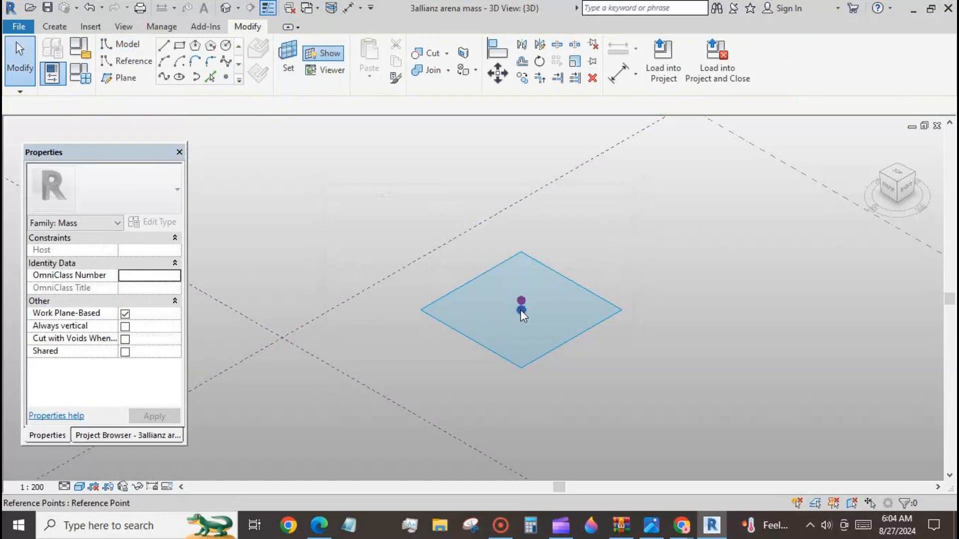
- Associate the offset of a newly placed point at the base with a new type parameter named off2
click(521, 310)
click(166, 390)
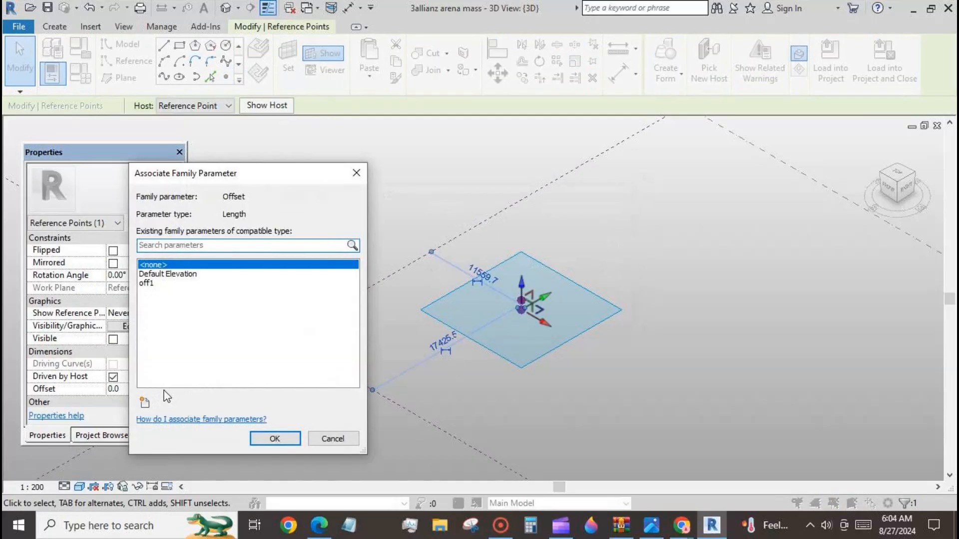
click(150, 401)
text(off2)
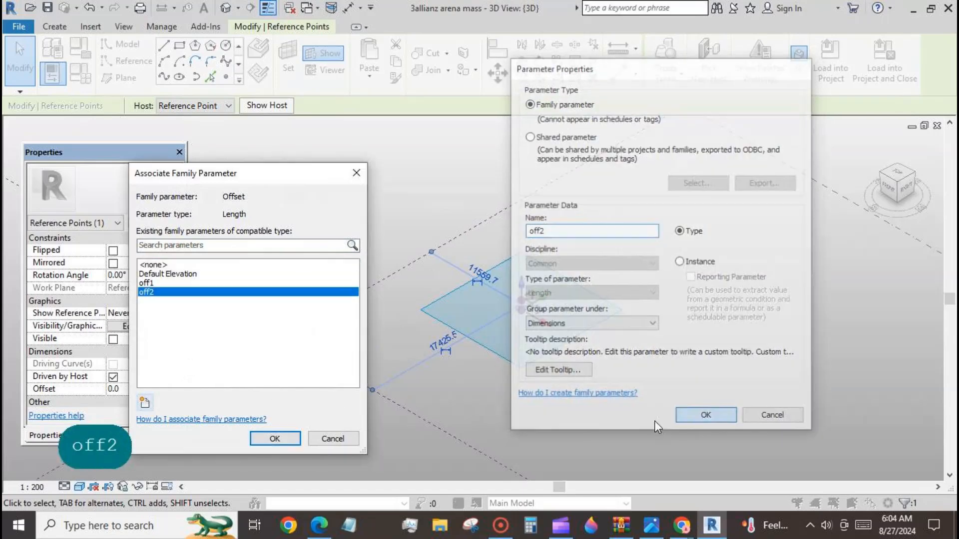
click(699, 418)
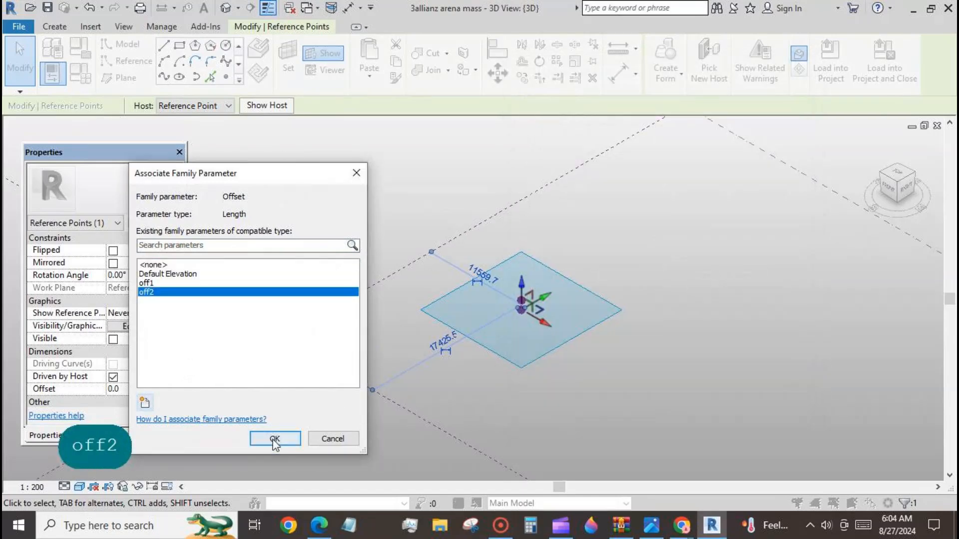
click(276, 438)
- Set the off2 parameter to 2000 in the family types and apply it
click(80, 75)
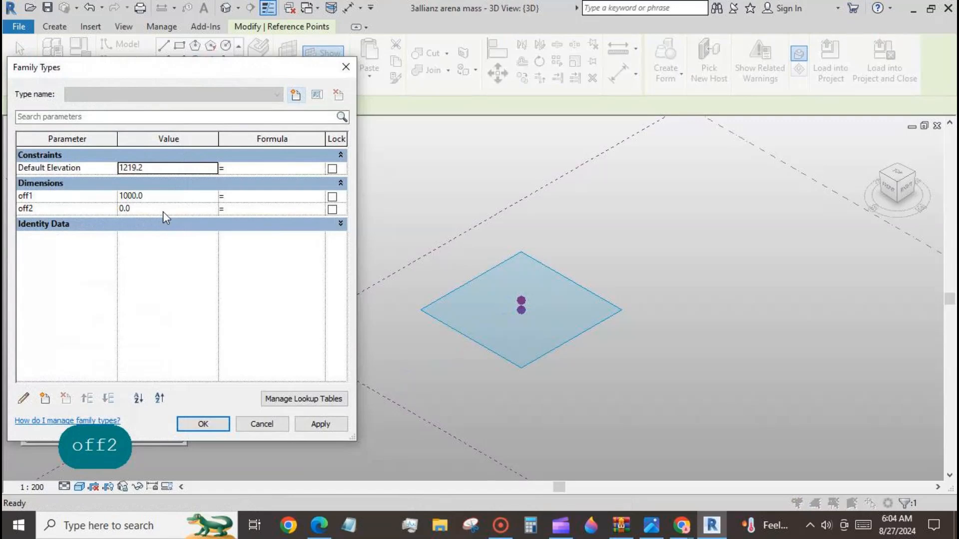
click(162, 209)
text(2000)
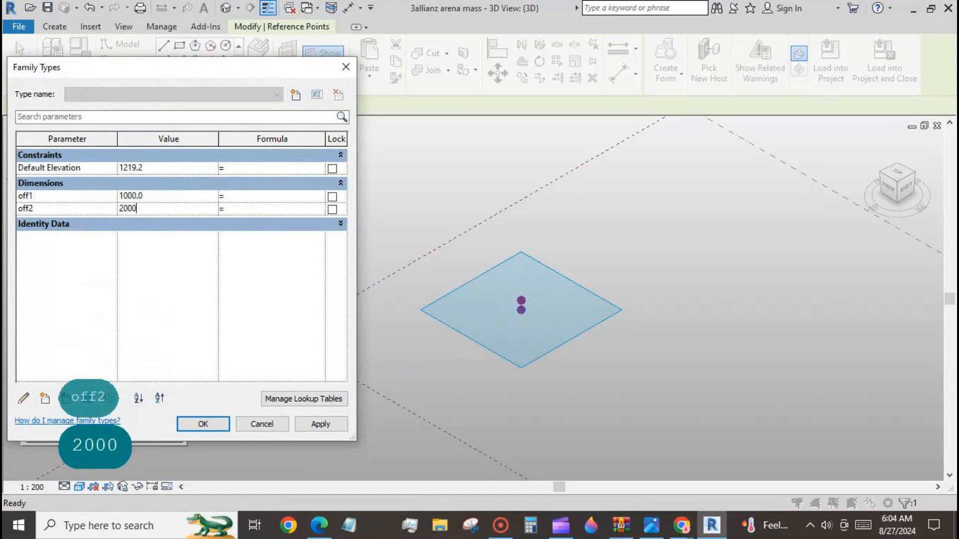
click(316, 426)
click(203, 424)
key(Escape)
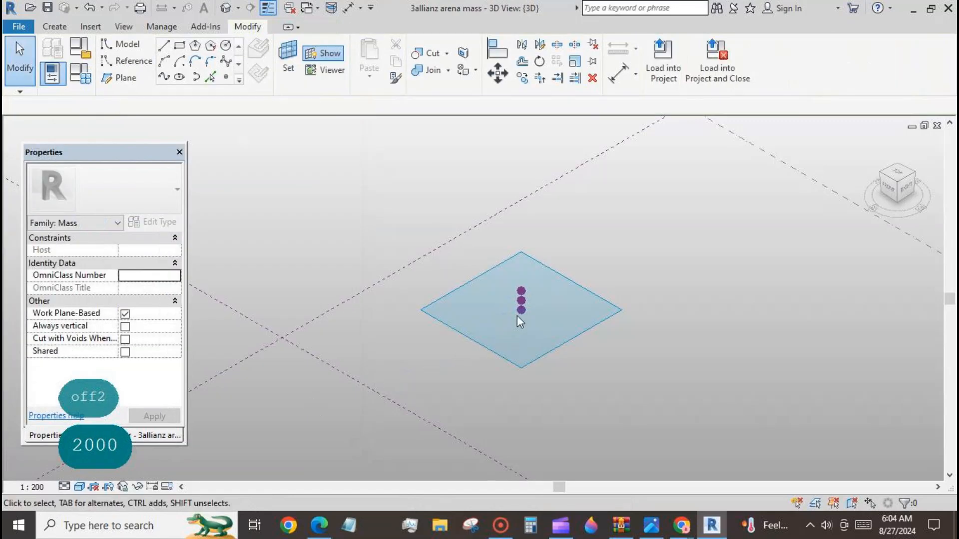
- Associate the offset of the new reference point at the base with a new type parameter named off3
click(520, 311)
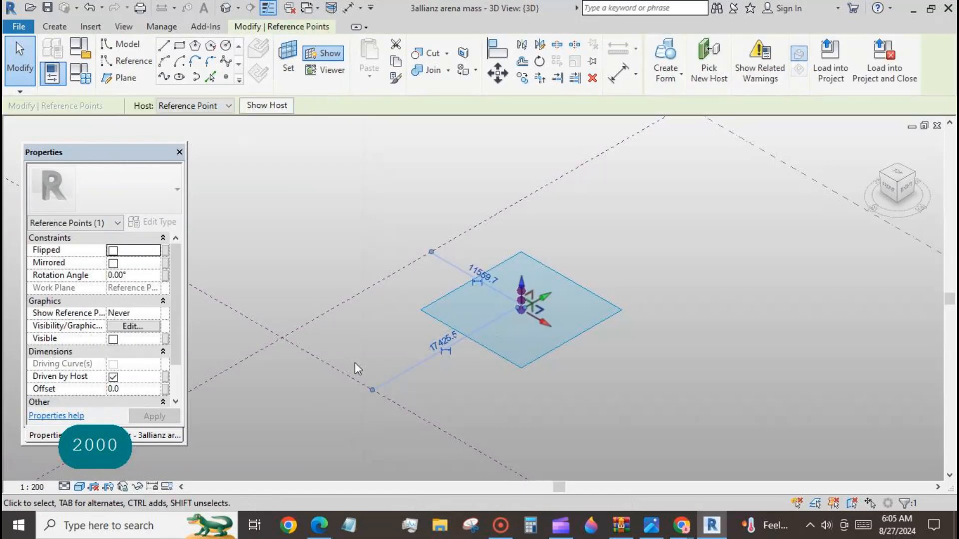
click(164, 389)
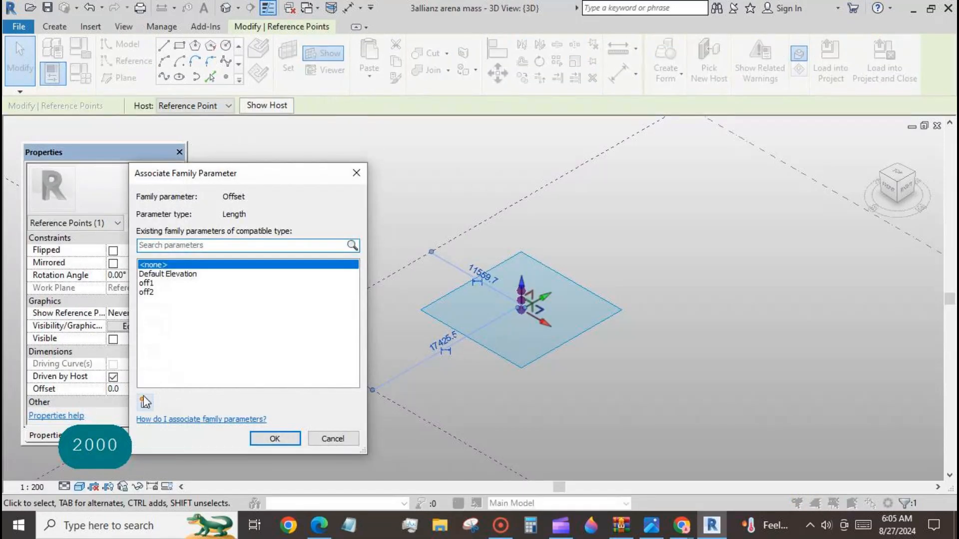
click(144, 402)
text(off3)
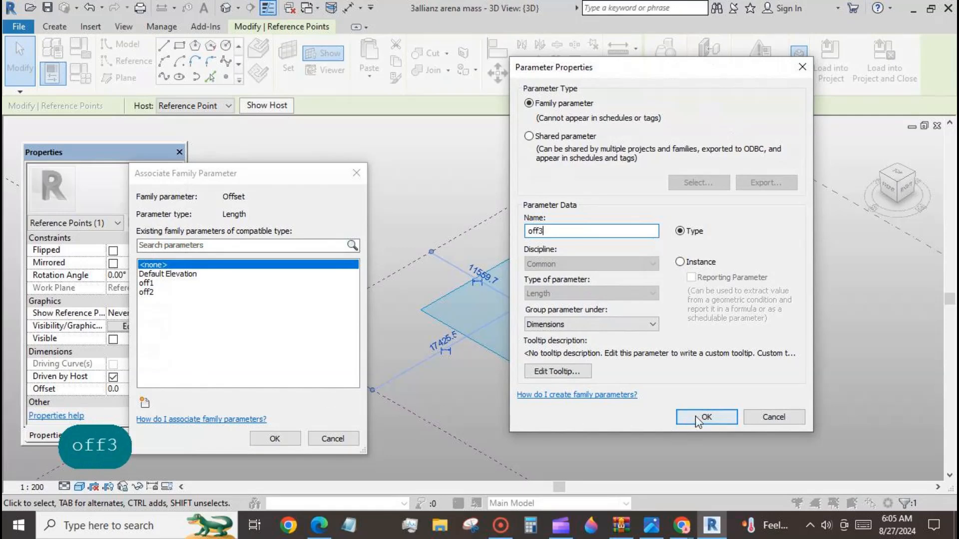
click(705, 417)
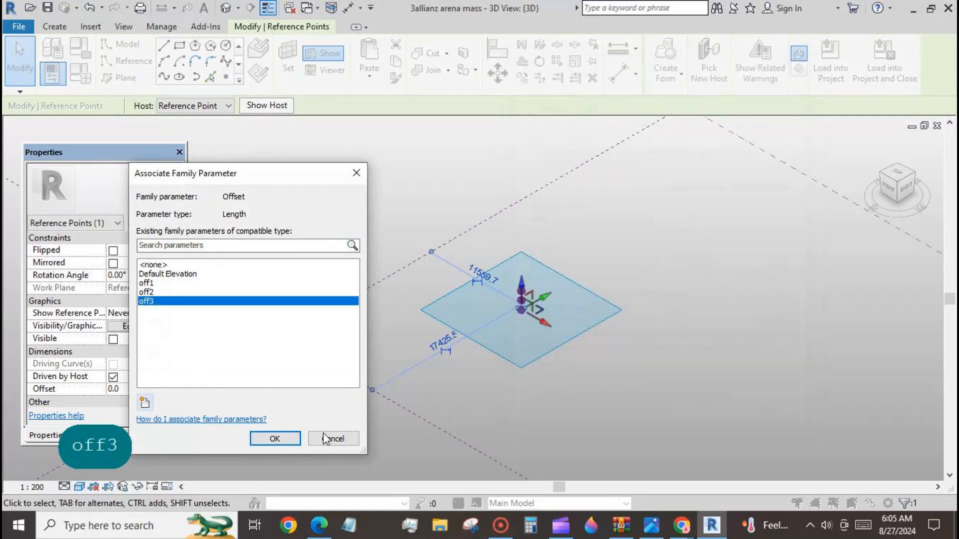
click(274, 438)
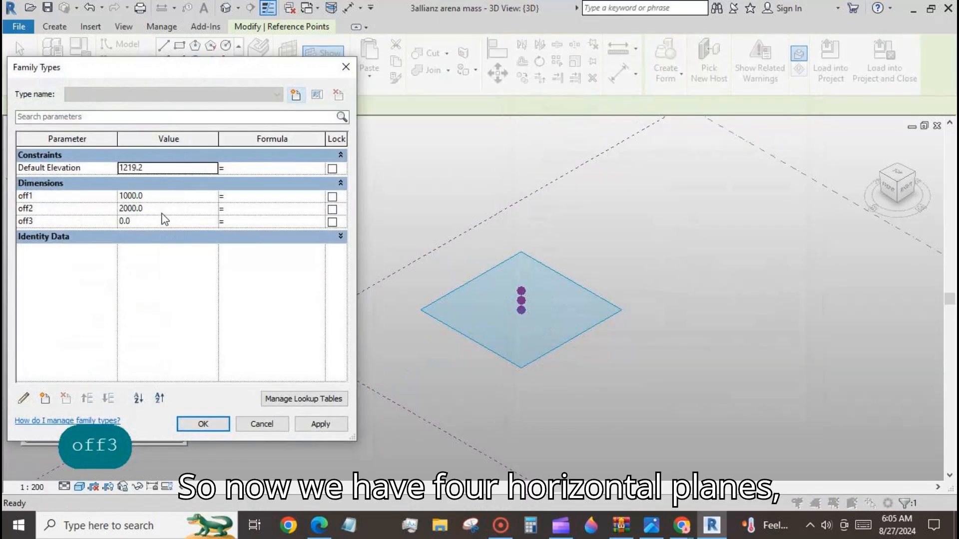
- Set the off3 parameter to 3000 in the family types and apply it
double_click(161, 221)
text(3000)
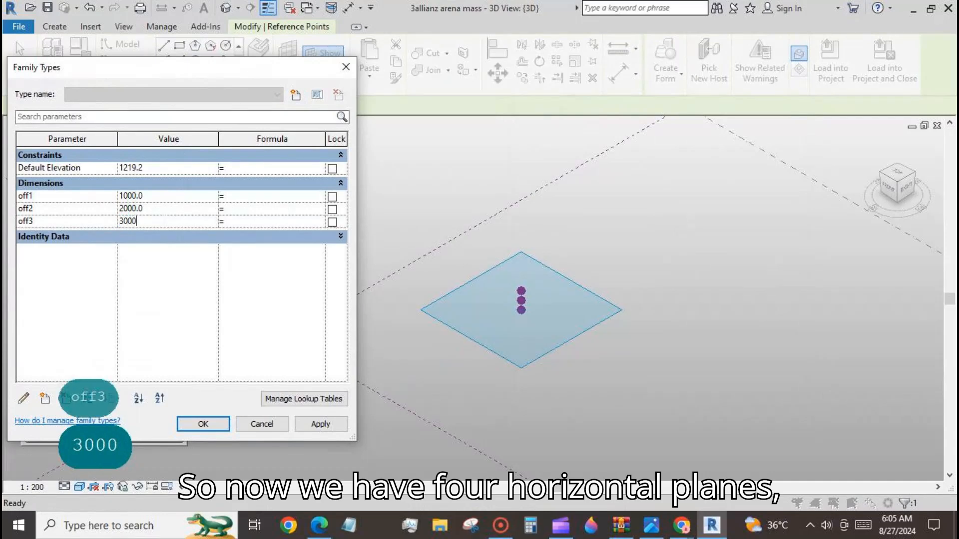
click(321, 424)
click(203, 424)
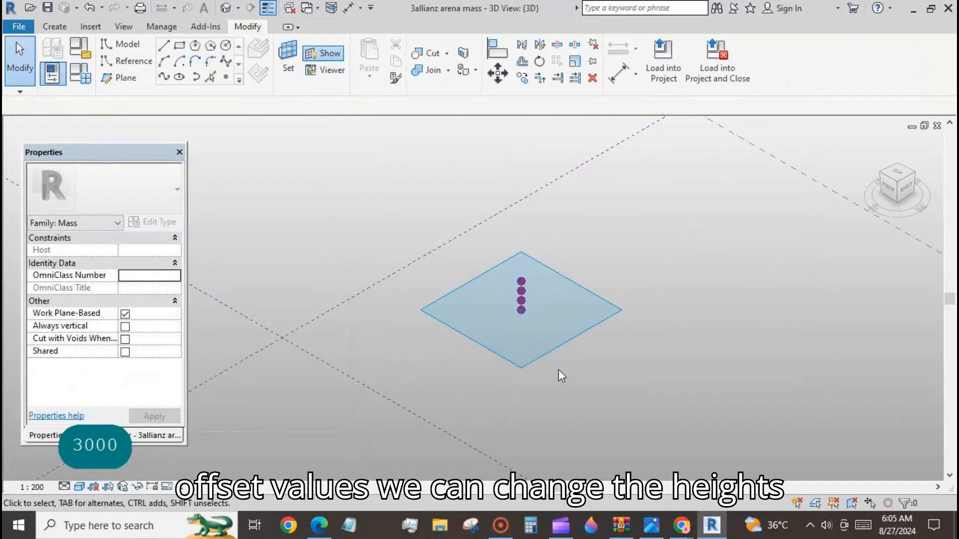
- Switch to the allianz arena fam family and make the reference point at the rectangle's centre adaptive
shift+middle_drag(627, 415, 571, 292)
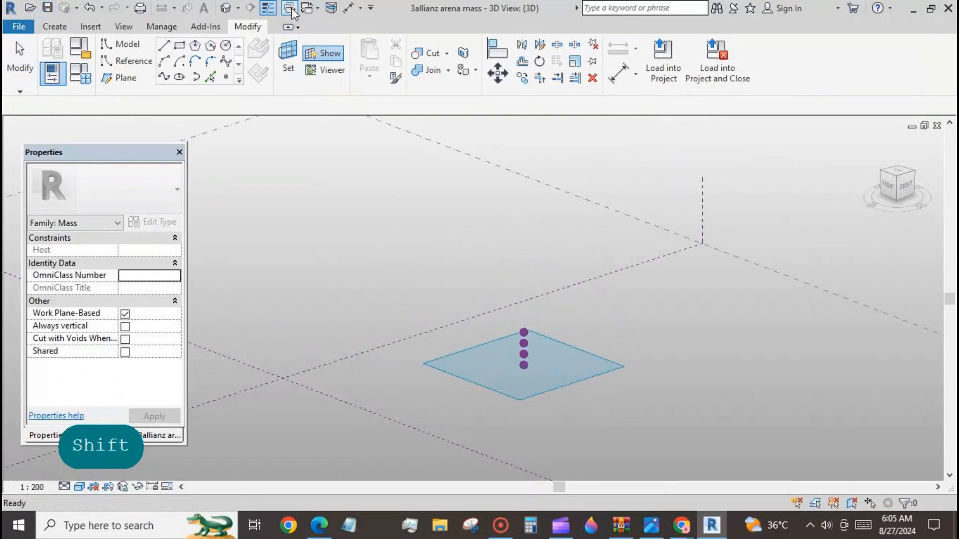
click(316, 15)
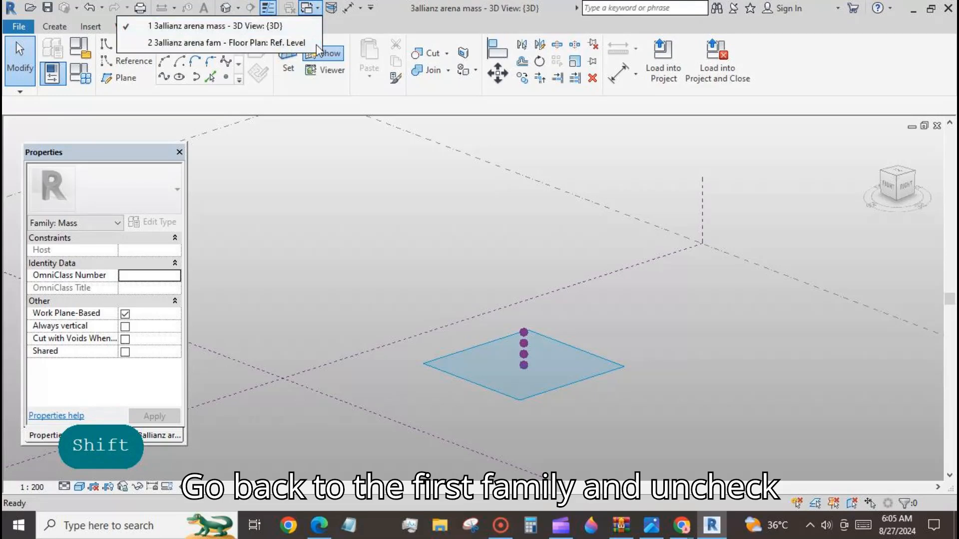
click(316, 44)
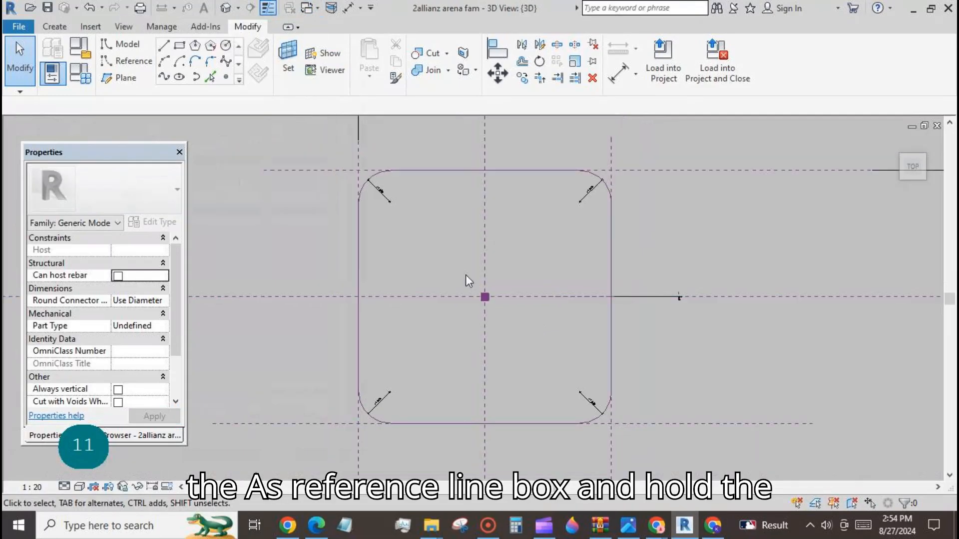
drag(465, 274, 501, 321)
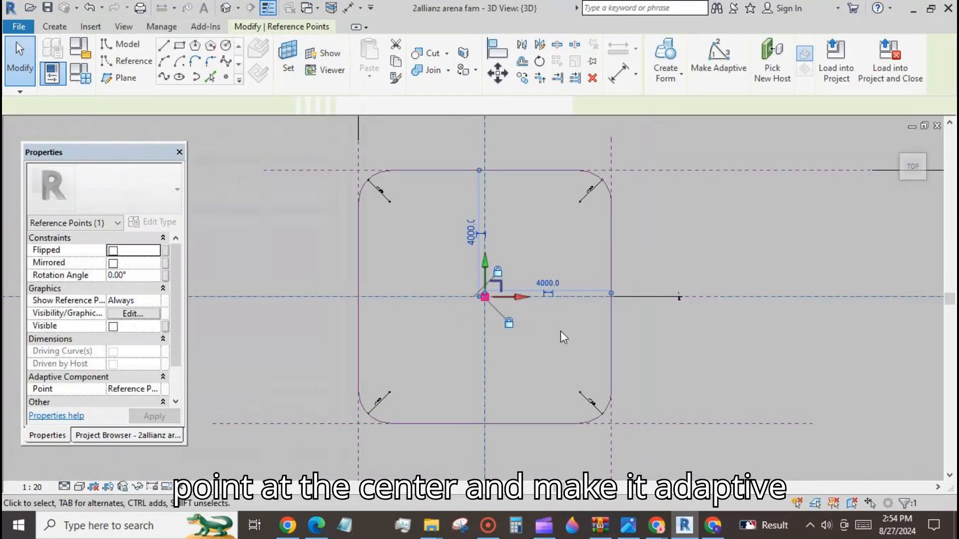
click(718, 59)
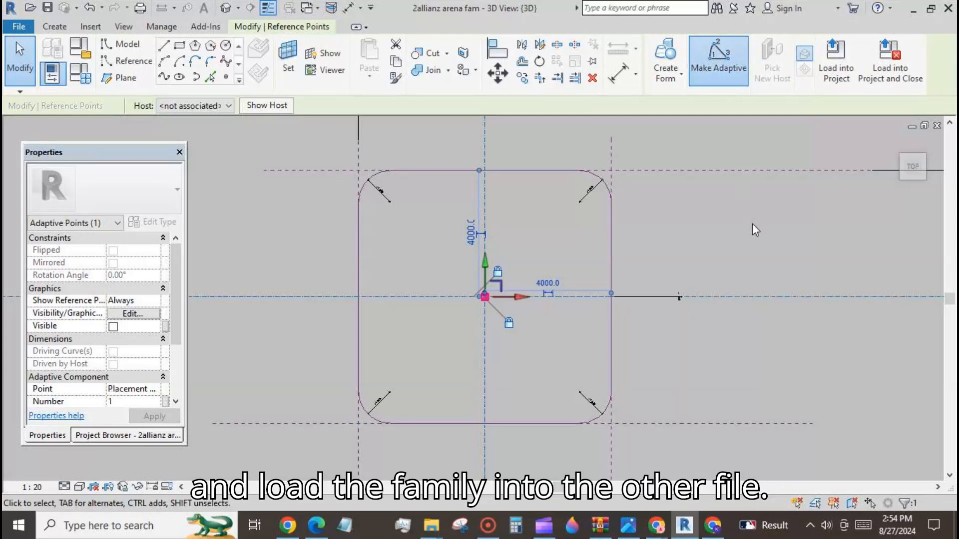
click(753, 231)
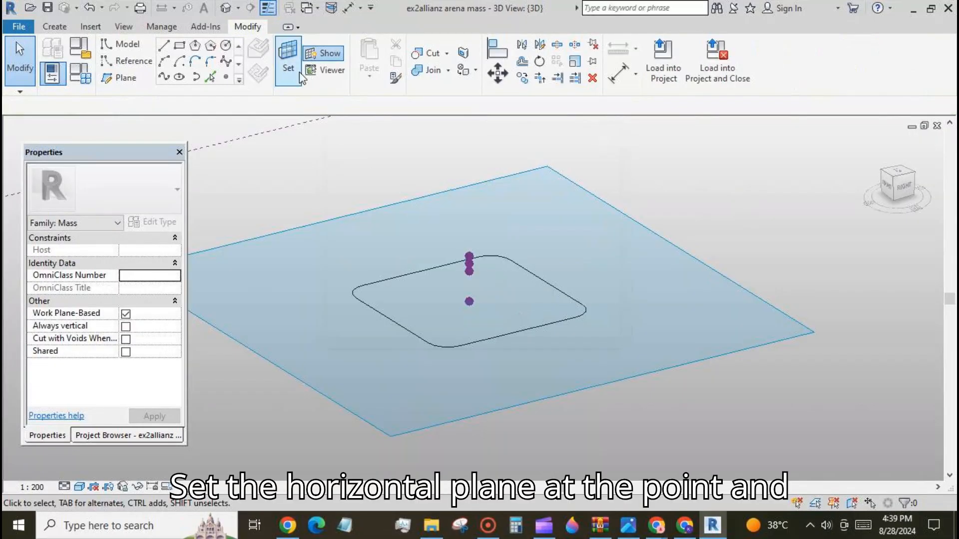
- Set the work plane to the horizontal plane of the second reference point from the base in the mass family
click(299, 72)
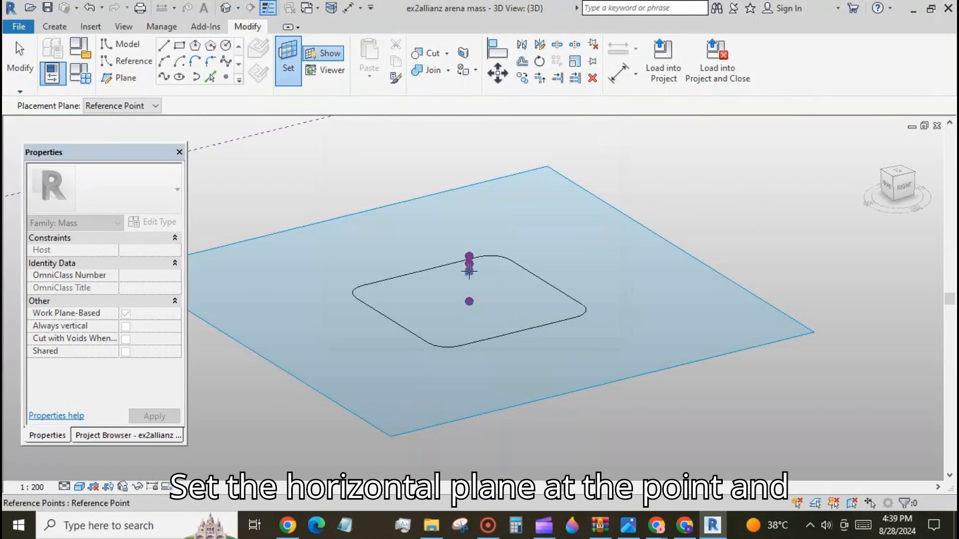
key(Tab)
key(Tab)
key(Tab)
key(Tab)
key(Tab)
key(Tab)
click(469, 268)
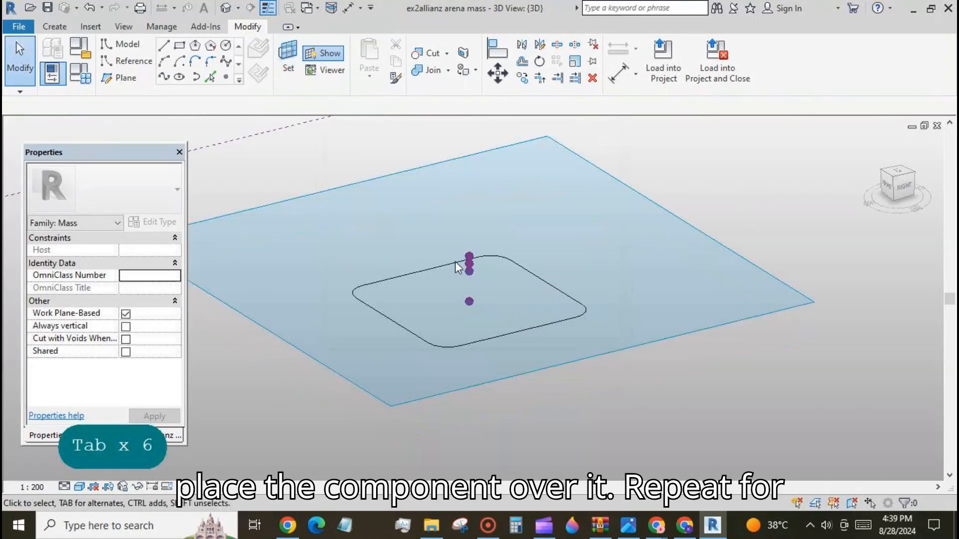
- Place the 3allianz arena fam component on the second reference point and end the placement
click(63, 31)
click(375, 70)
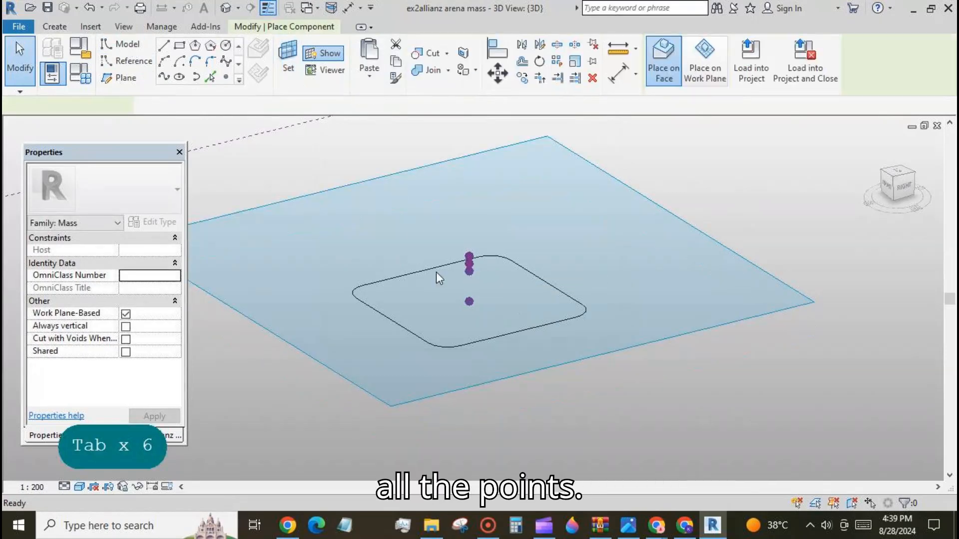
click(469, 272)
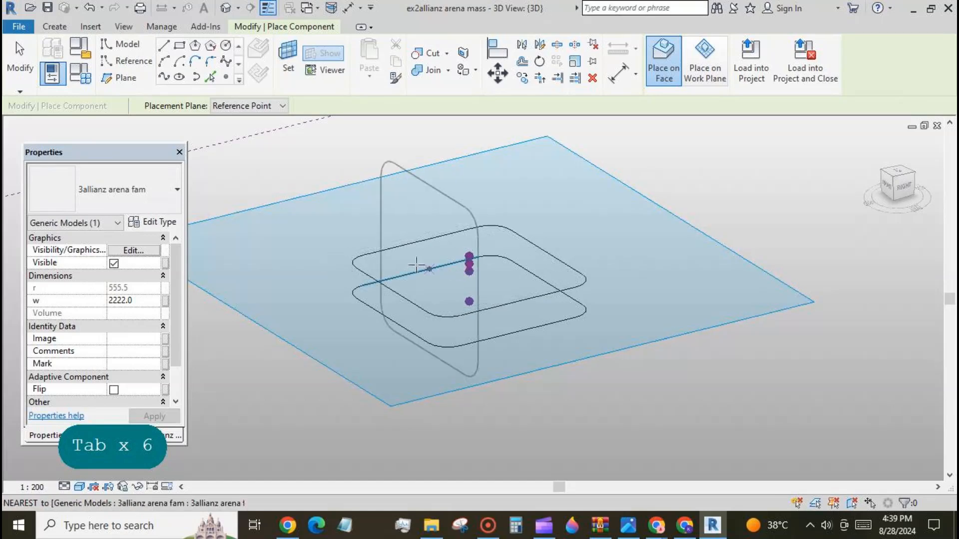
click(20, 58)
- Set off3 to 2000 and off2 to 1500 in the family types and apply them
click(76, 75)
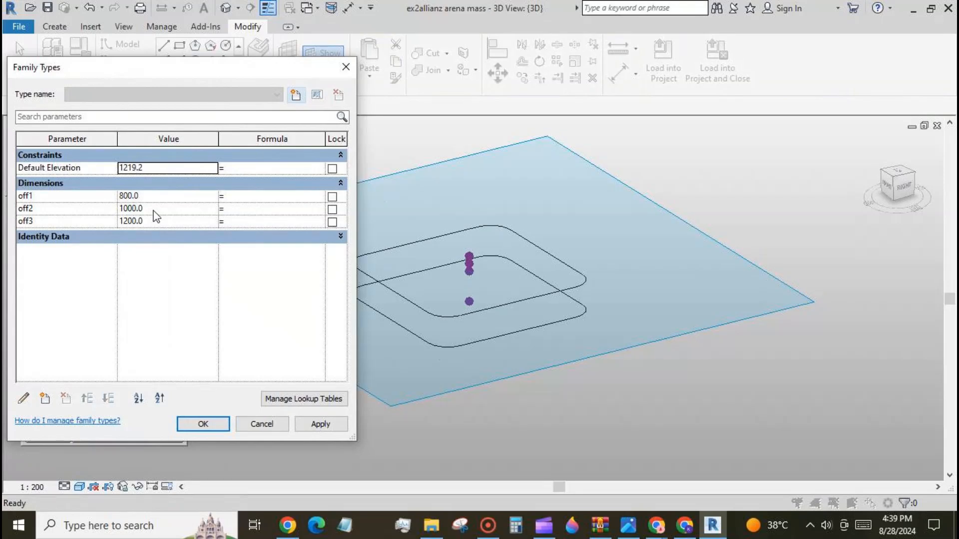
click(163, 221)
text(2000)
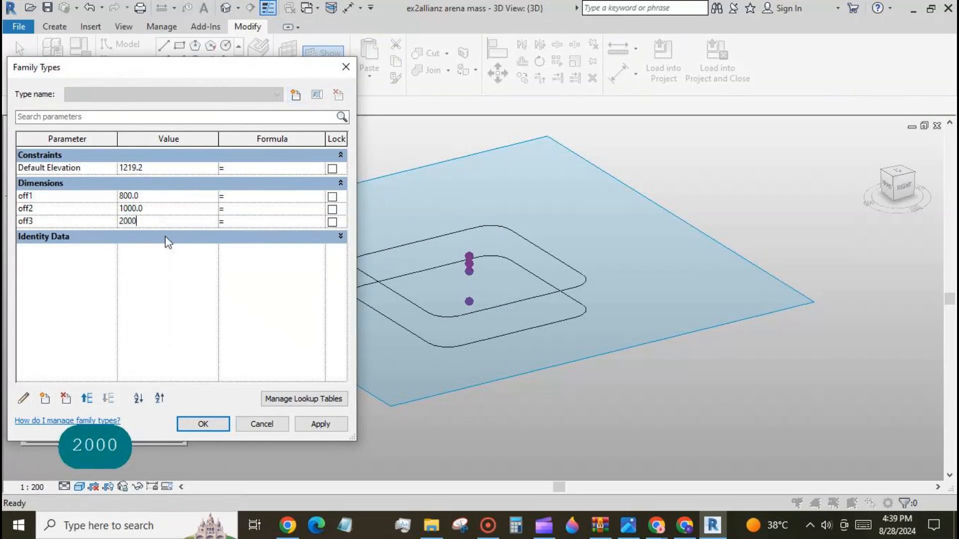
click(313, 429)
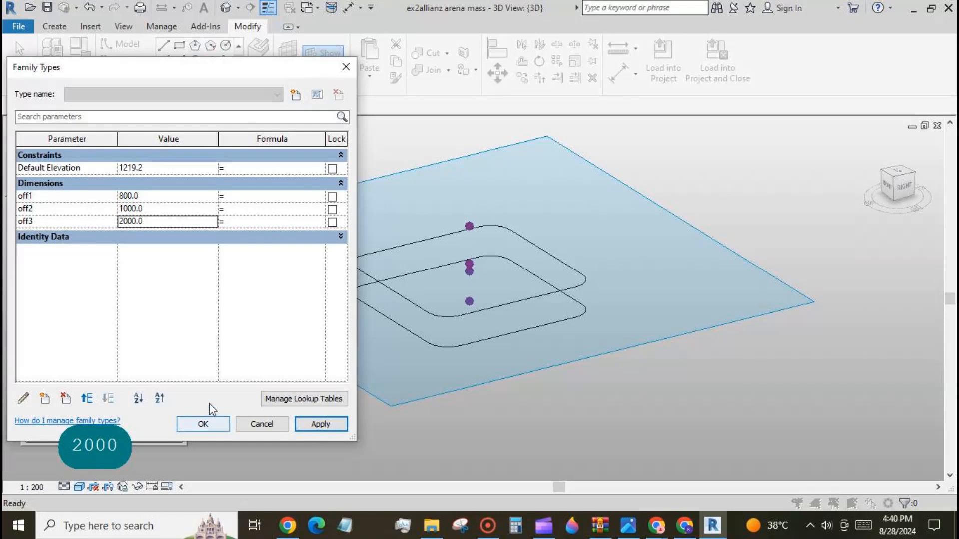
click(165, 209)
text(150)
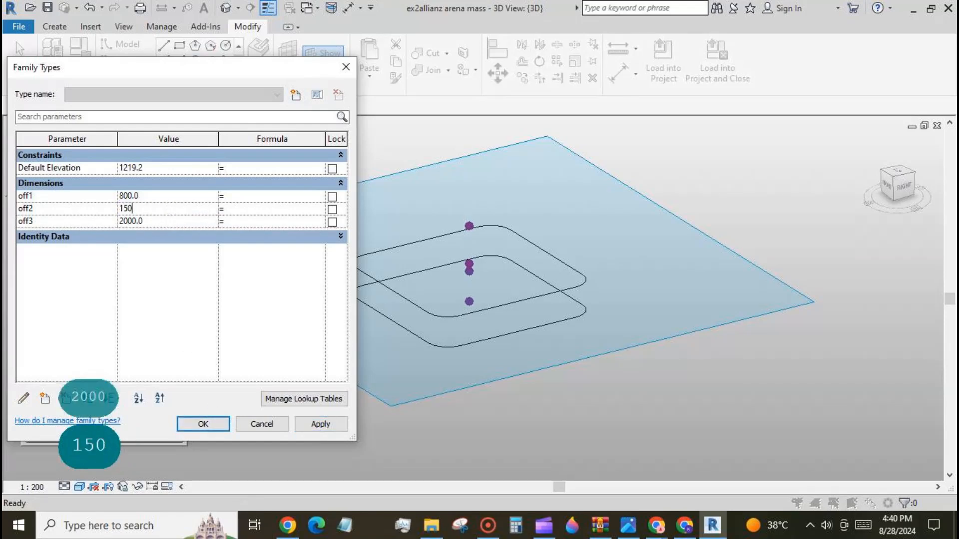
click(317, 426)
click(203, 424)
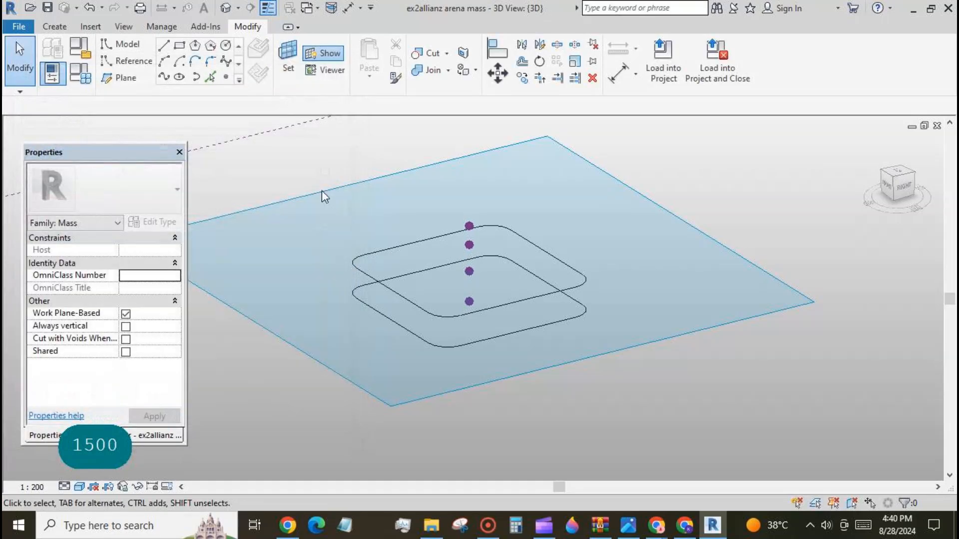
- Set the work plane to the third reference point's horizontal plane and place the 3allianz arena fam component on that point
click(289, 59)
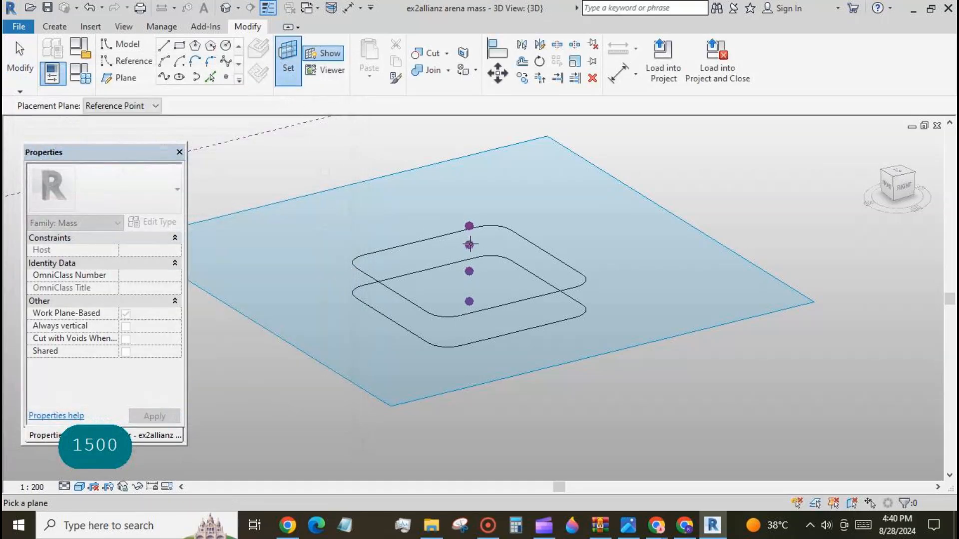
key(Tab)
key(Tab)
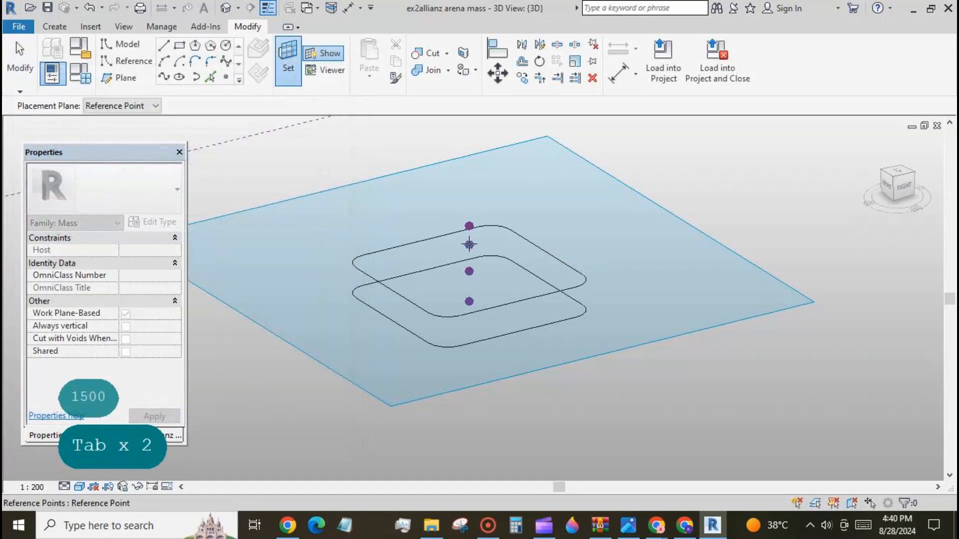
click(469, 245)
click(54, 27)
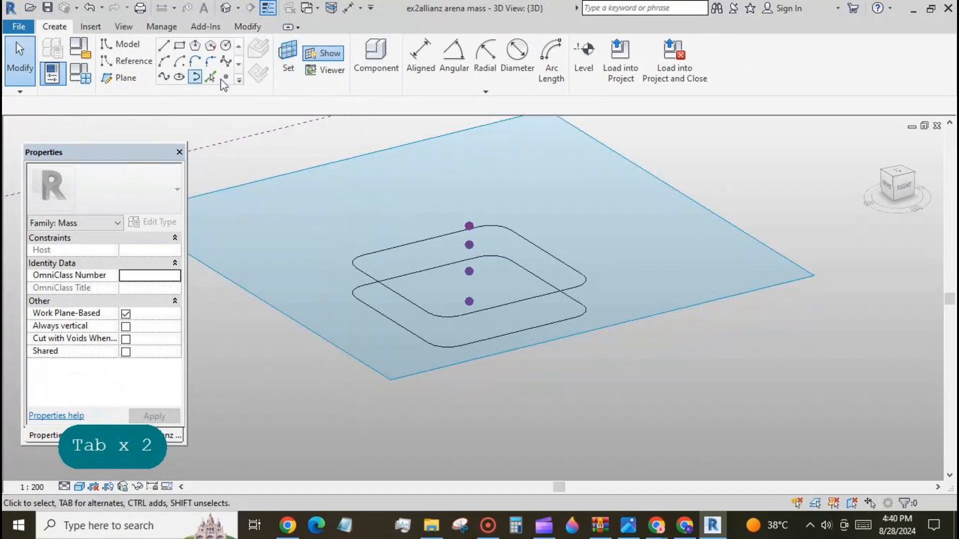
click(388, 57)
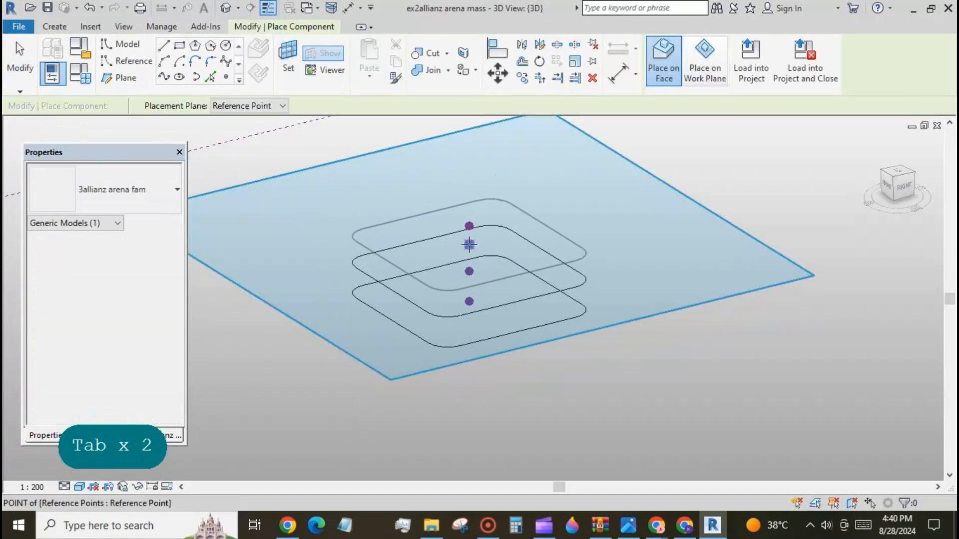
- Set the work plane to the topmost reference point's horizontal plane and place the 3allianz arena fam component there
click(288, 58)
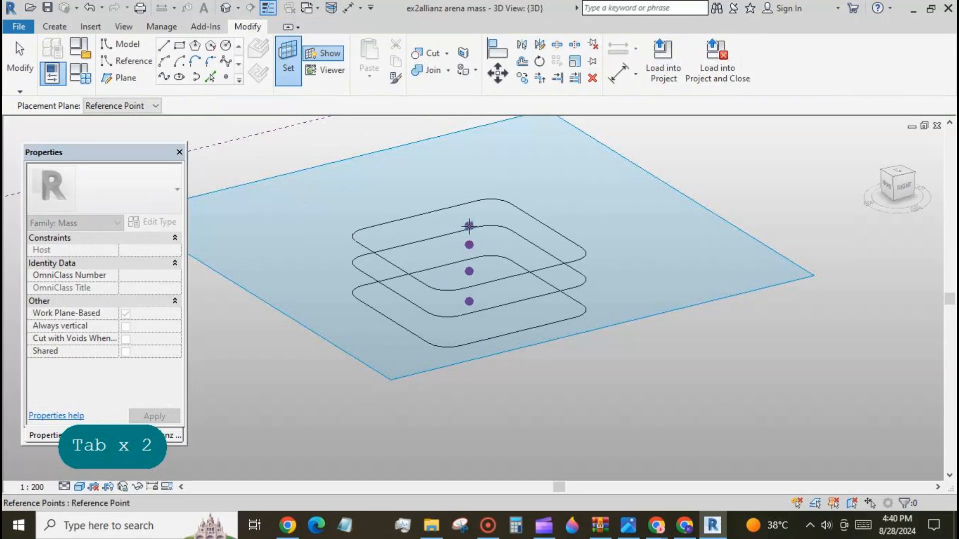
key(Tab)
key(Tab)
click(469, 226)
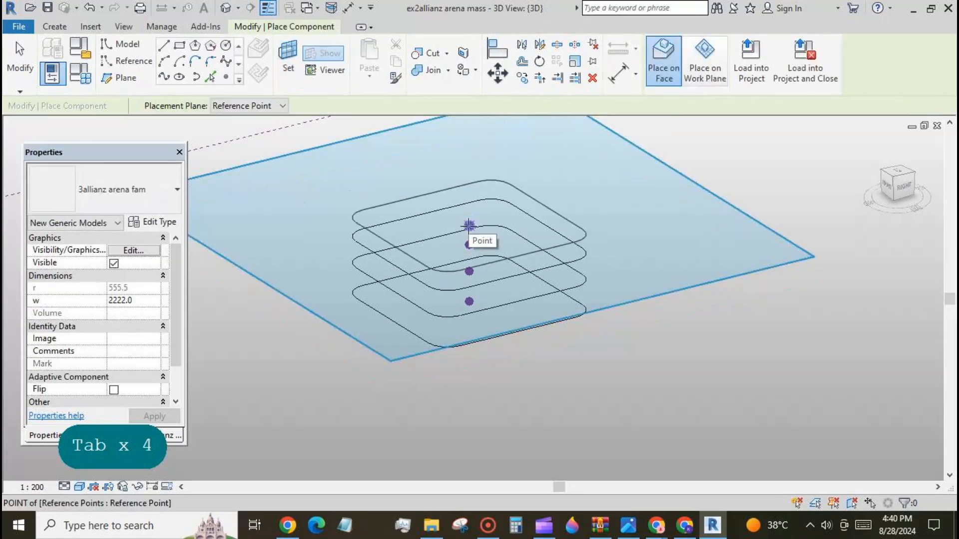
click(20, 55)
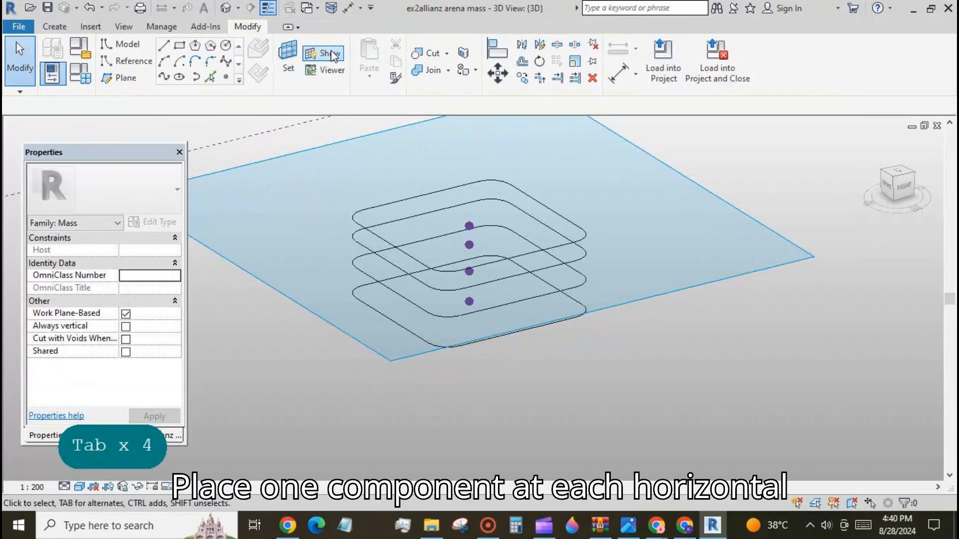
- Select all four stacked filleted rectangles and create a solid form from them
click(557, 320)
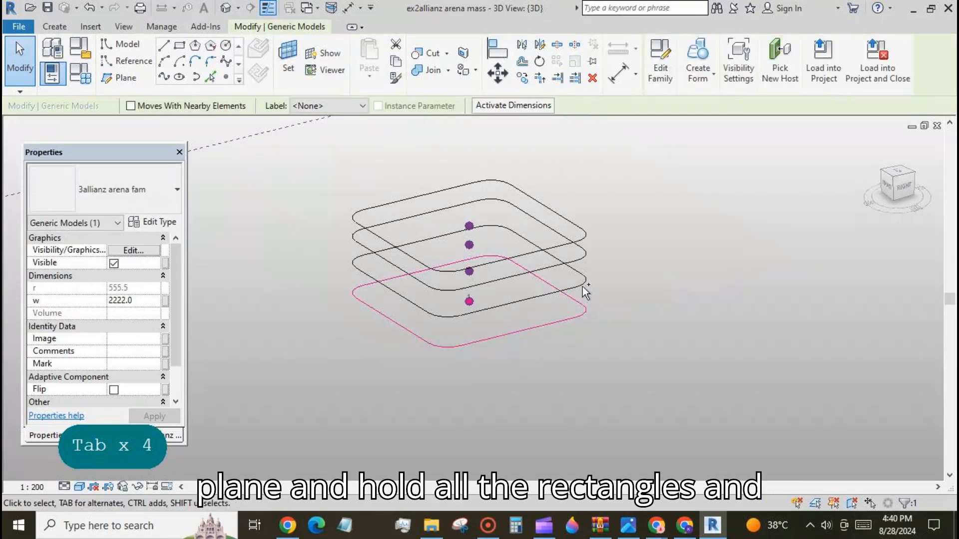
ctrl+click(580, 285)
ctrl+click(583, 256)
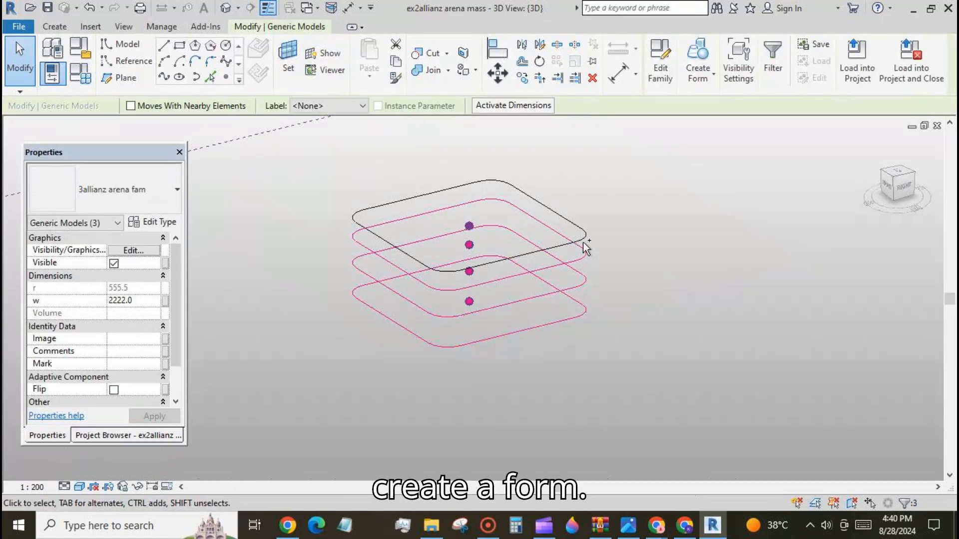
ctrl+click(587, 244)
click(698, 58)
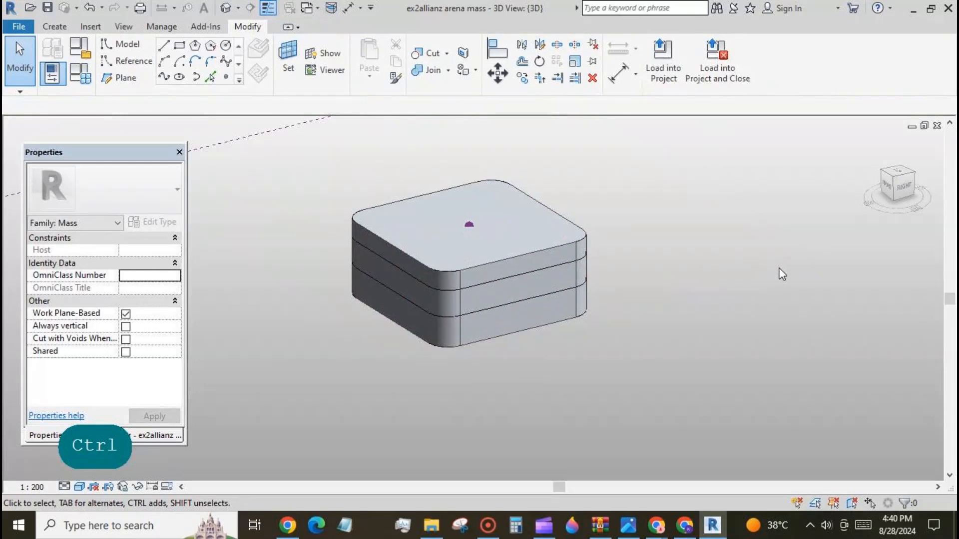
click(80, 75)
click(260, 423)
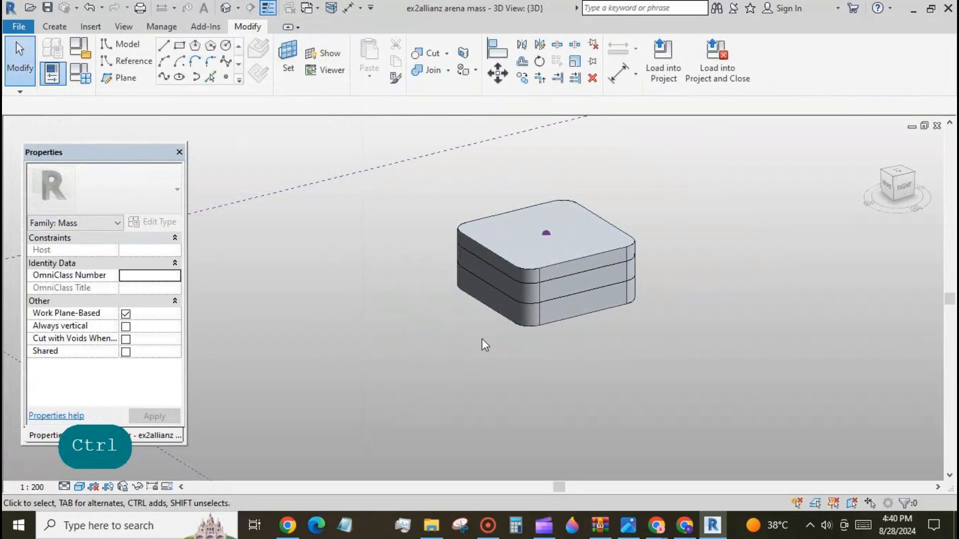
click(523, 269)
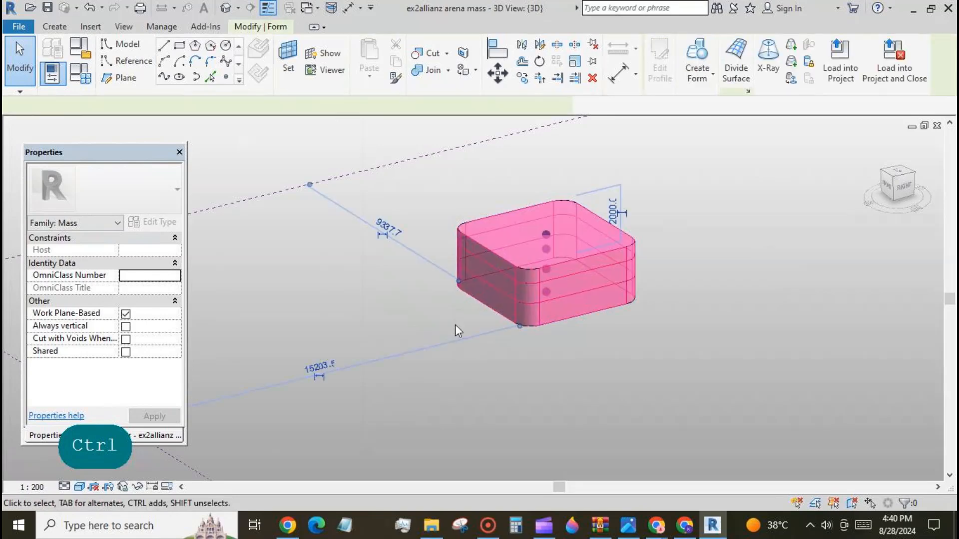
click(481, 344)
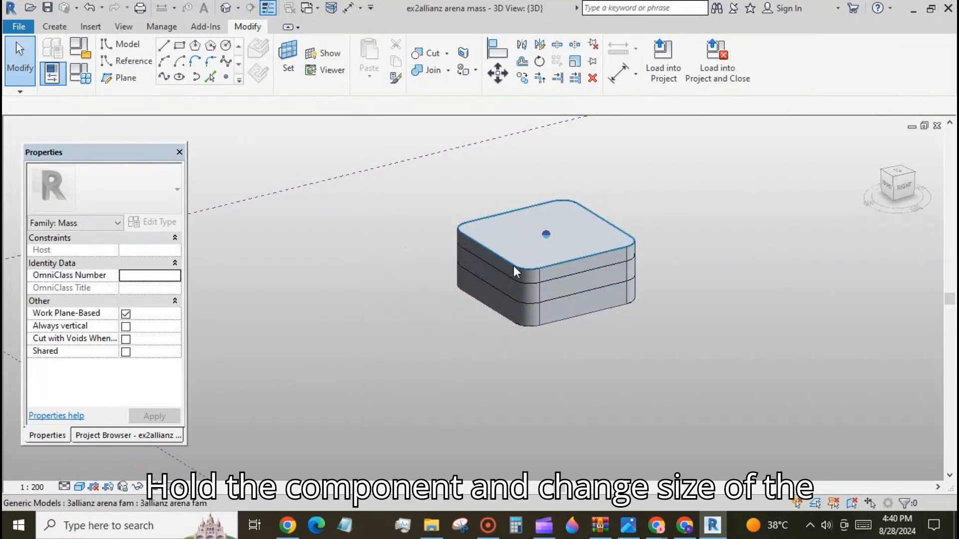
- Set the topmost filleted rectangle's width parameter w to 800 and apply it to the form
click(514, 265)
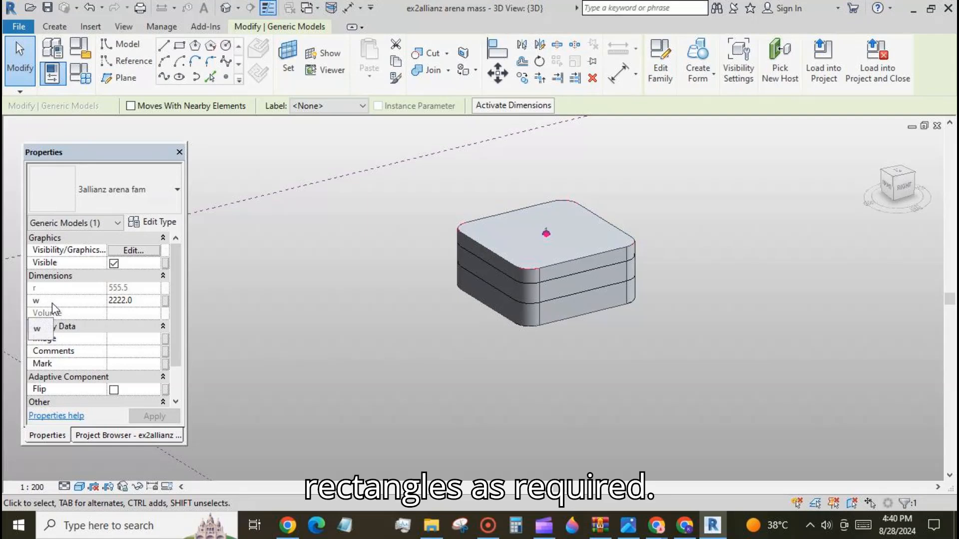
click(147, 302)
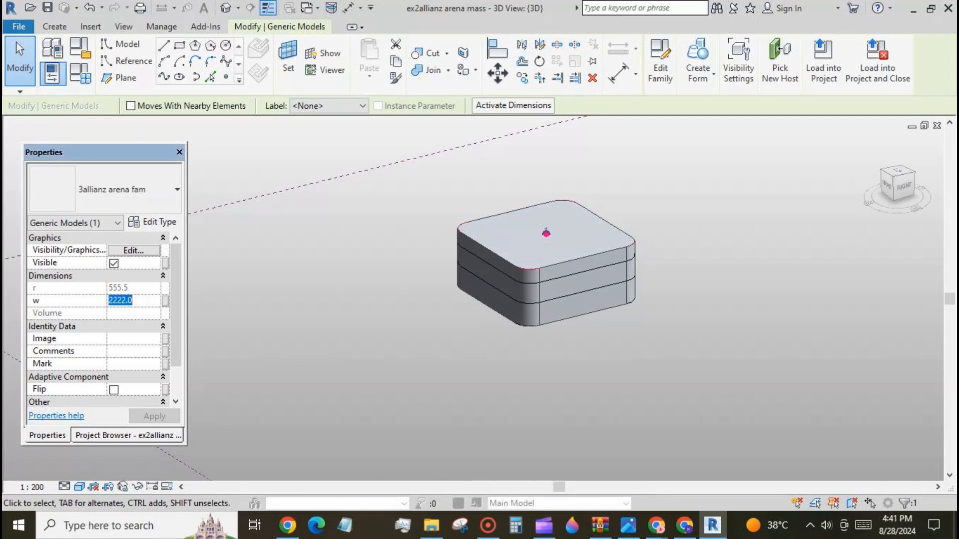
text(800)
click(156, 416)
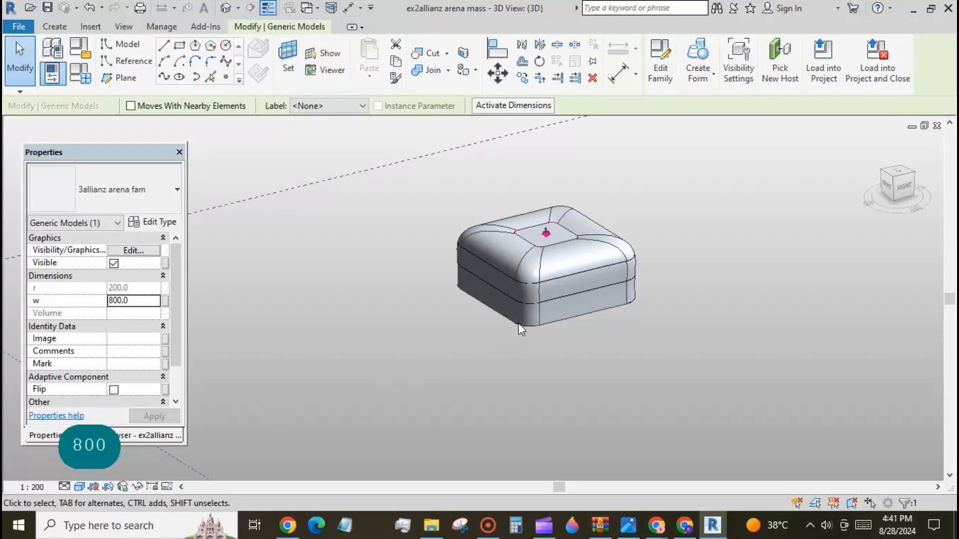
click(471, 367)
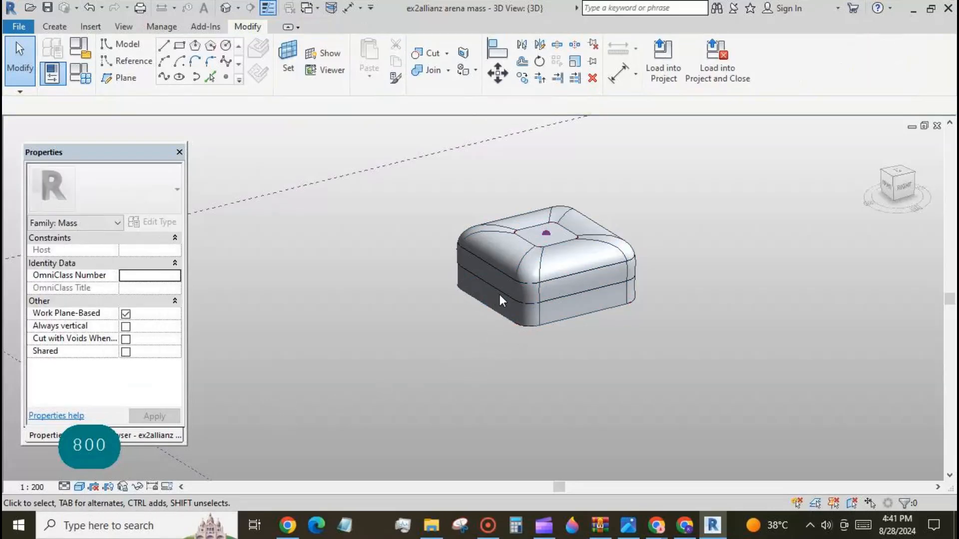
- Set the width parameter w of both middle filleted rectangles, the second and third from the base, to 3000
click(501, 292)
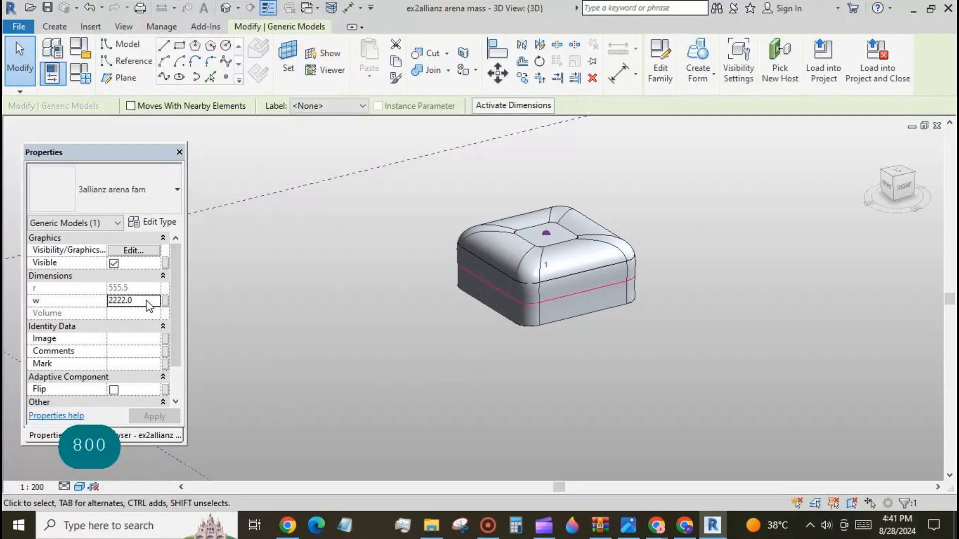
click(133, 300)
text(3000)
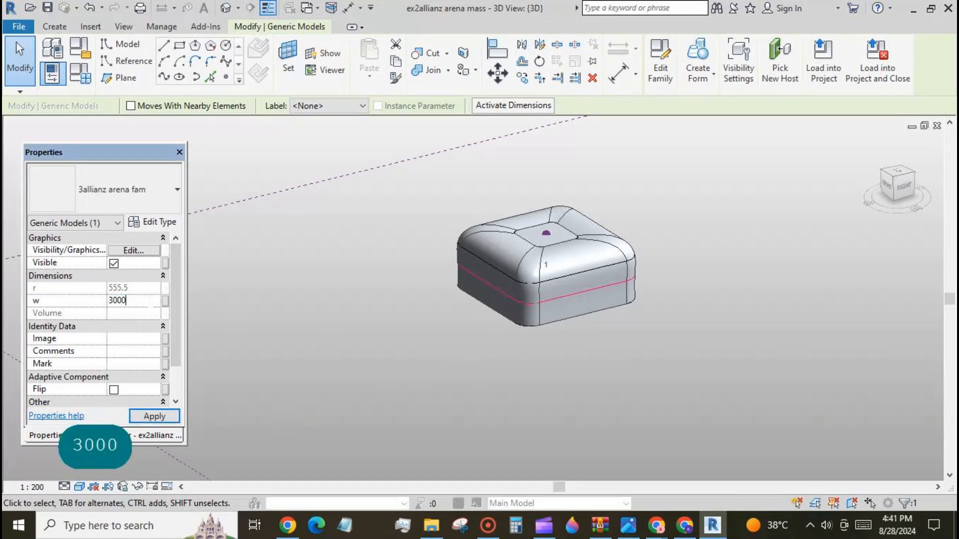
click(164, 417)
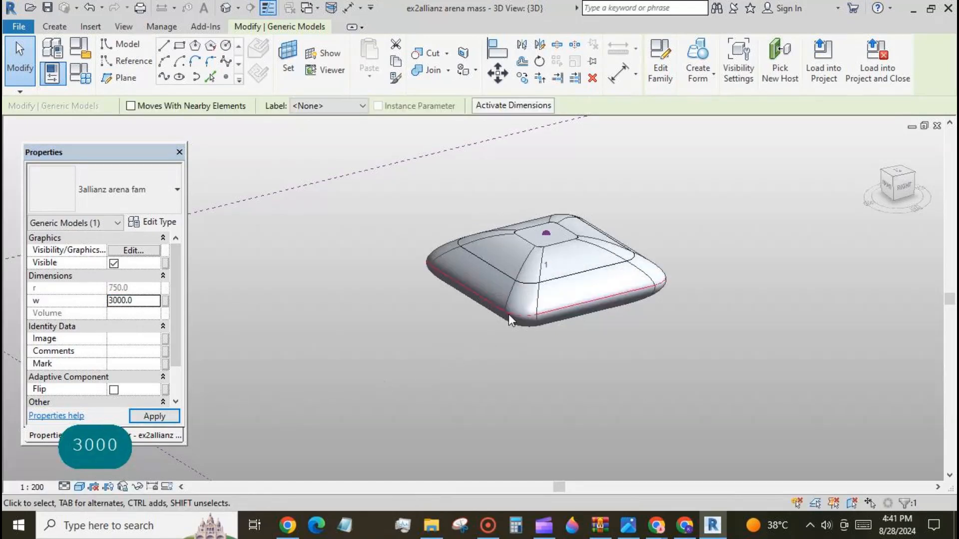
click(510, 278)
double_click(150, 300)
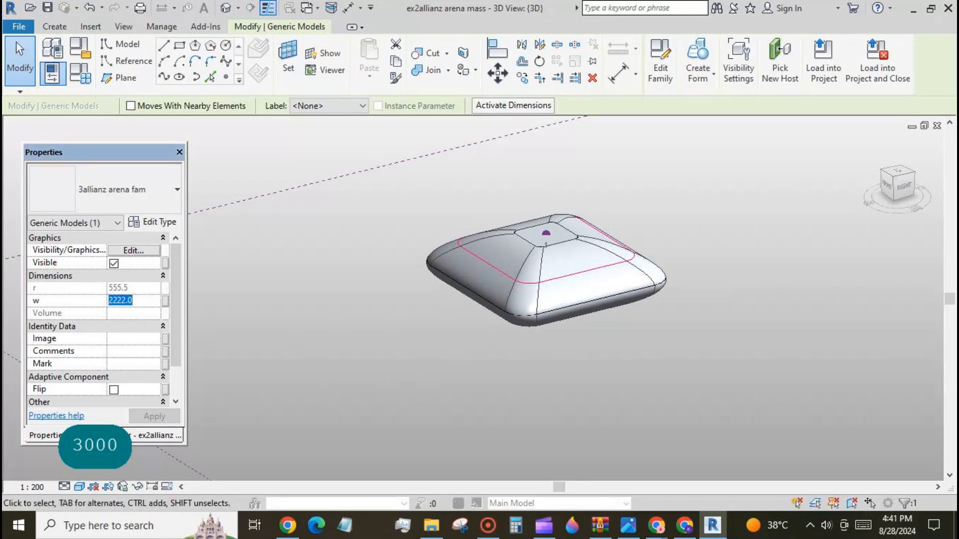
text(3000)
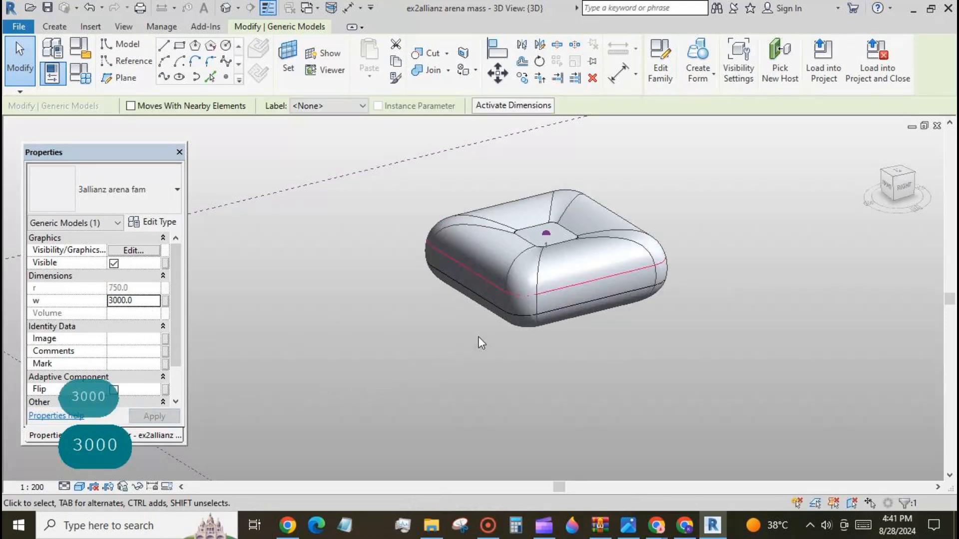
- Set the bottom filleted rectangle's width parameter w to 2500 and increase it to 2700
key(Tab)
key(Tab)
key(Tab)
key(Tab)
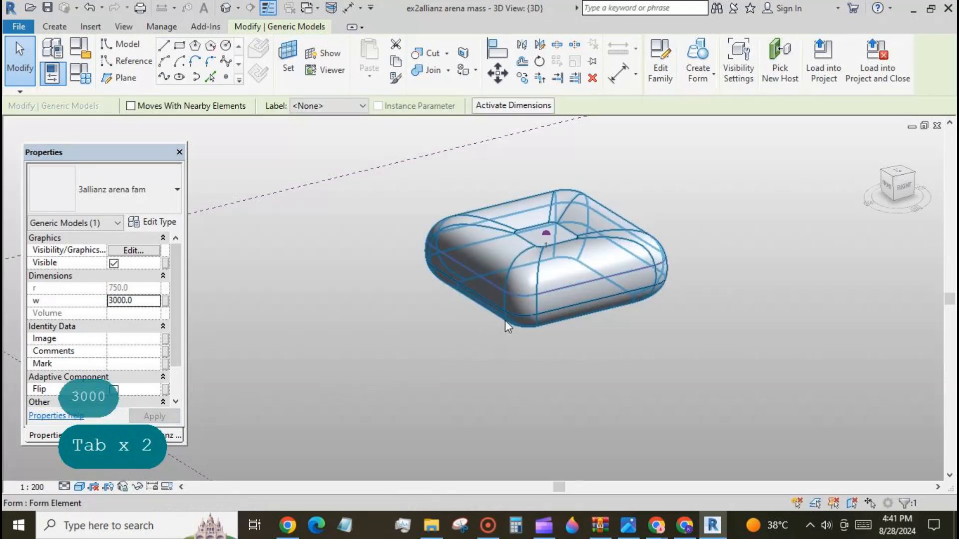
click(538, 327)
double_click(145, 301)
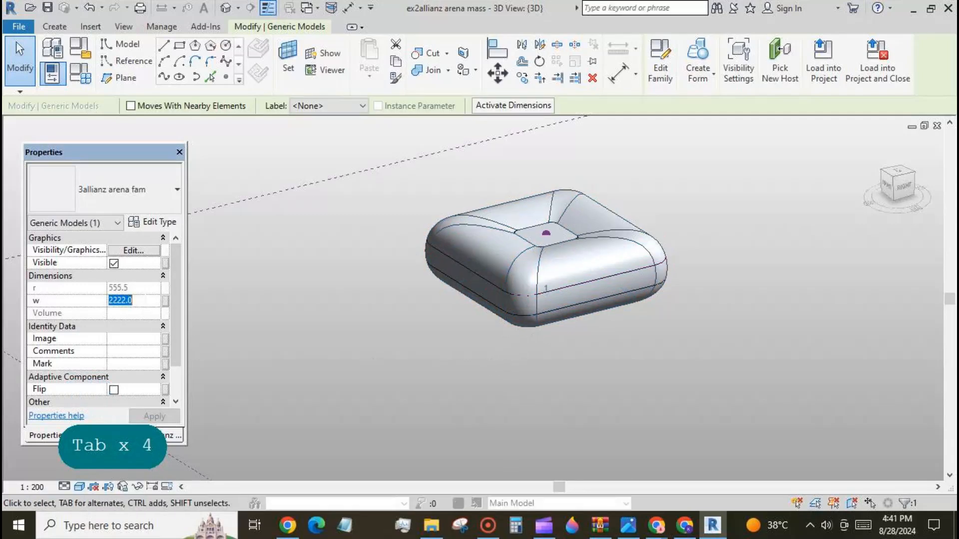
text(2500)
click(157, 419)
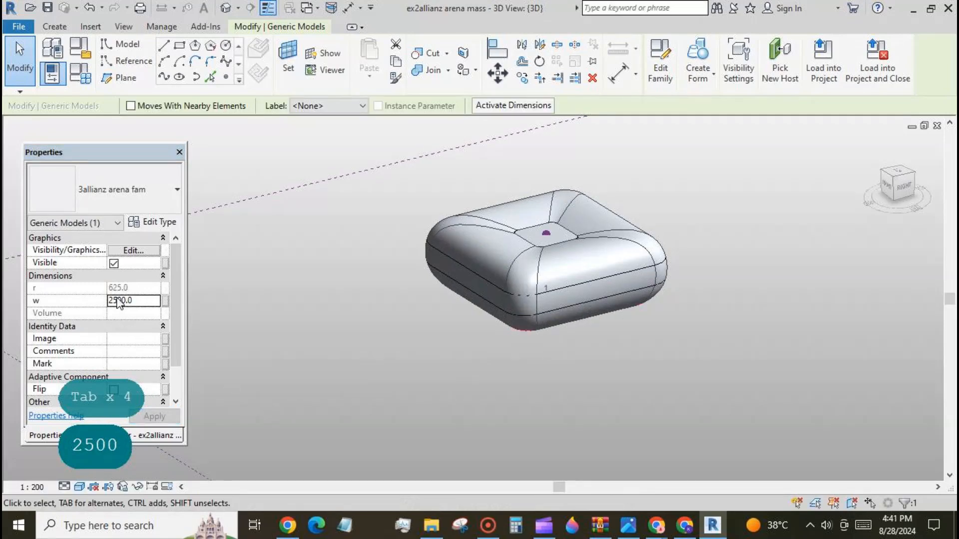
drag(118, 301, 115, 301)
text(7)
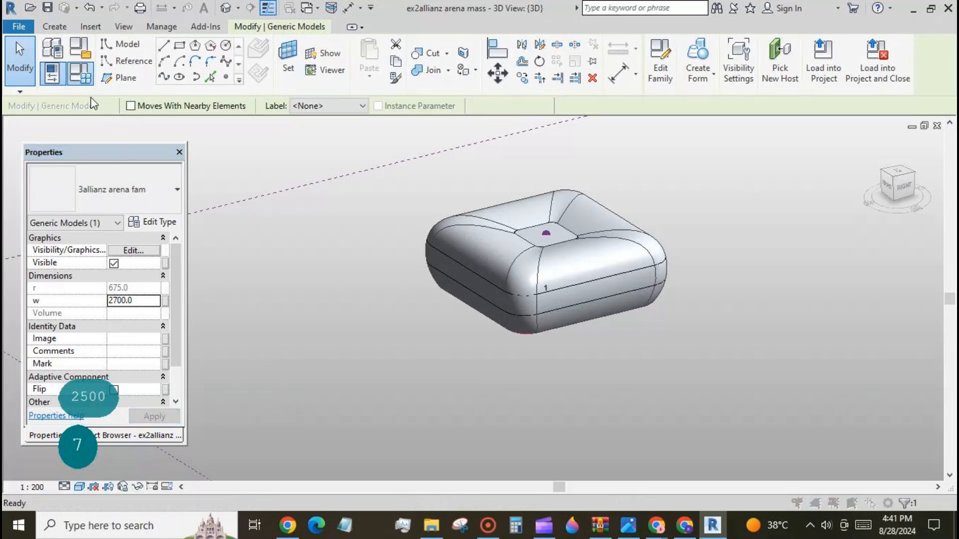
- Set off2 to 1200 and off3 to 1600 in the family types and apply them to the mass
click(52, 73)
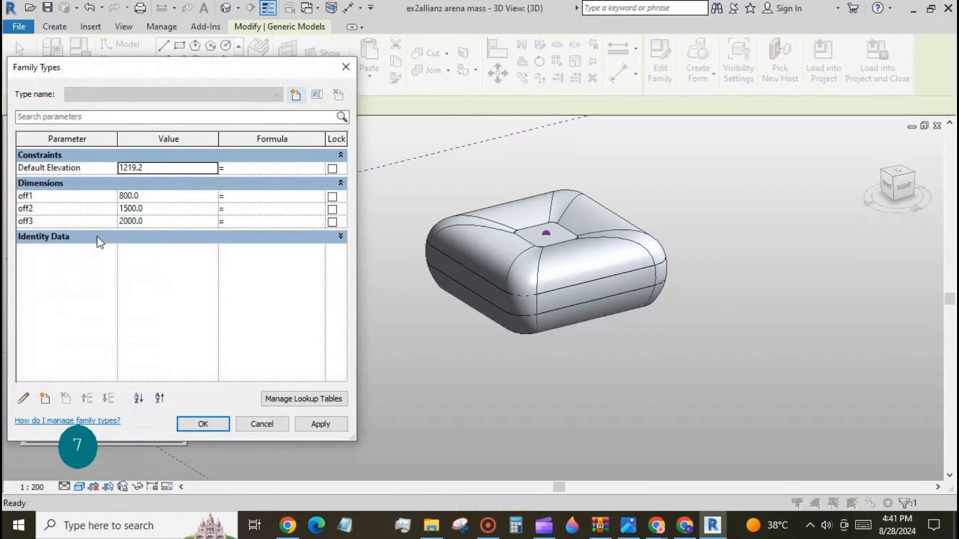
click(162, 211)
text(12)
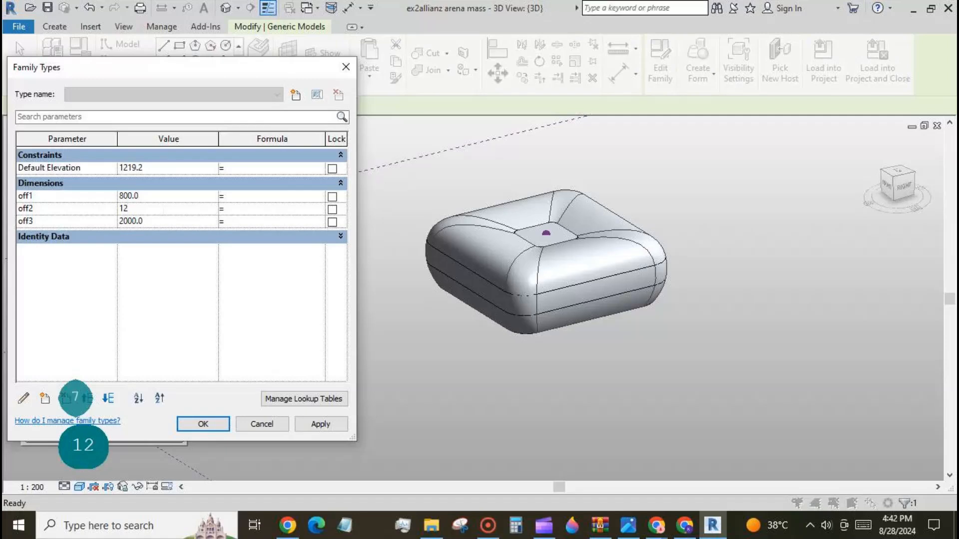
text(00)
key(Tab)
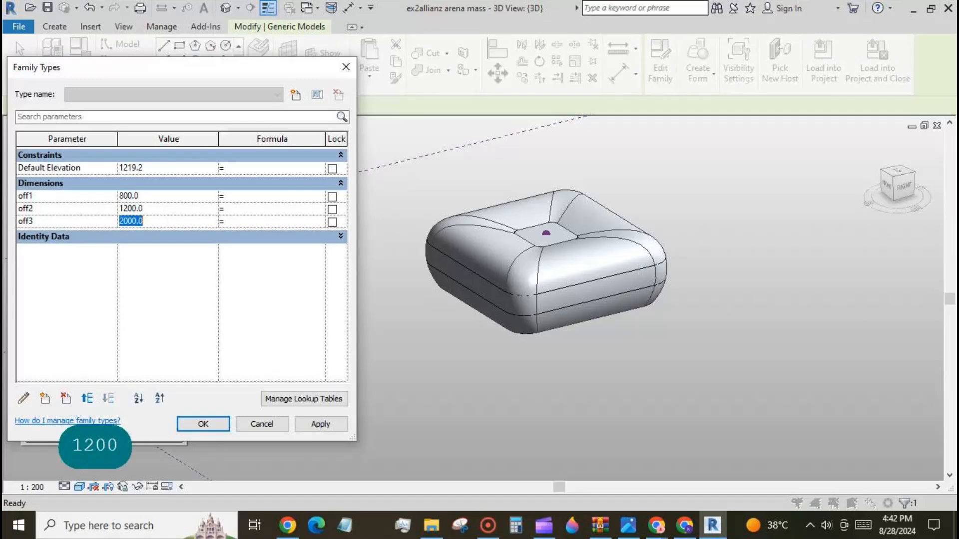
text(16)
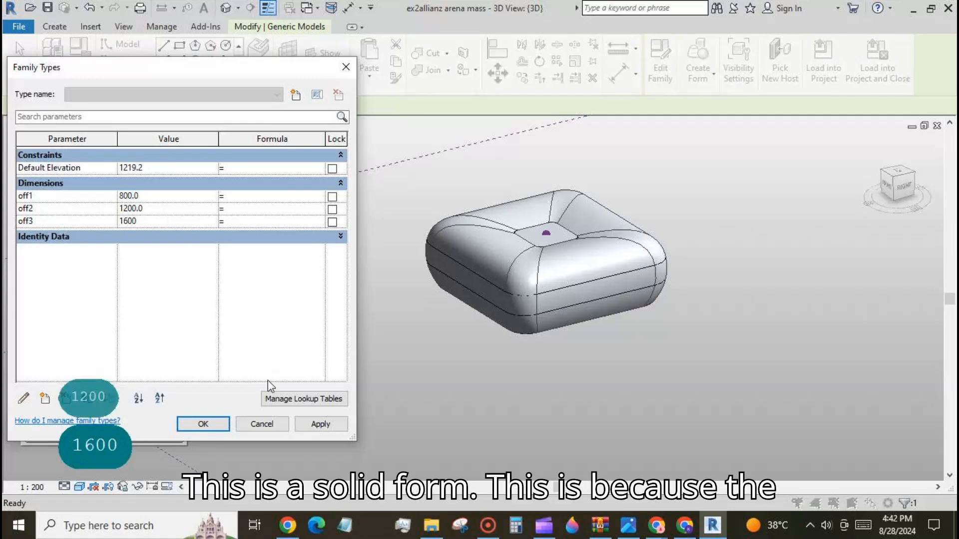
click(317, 425)
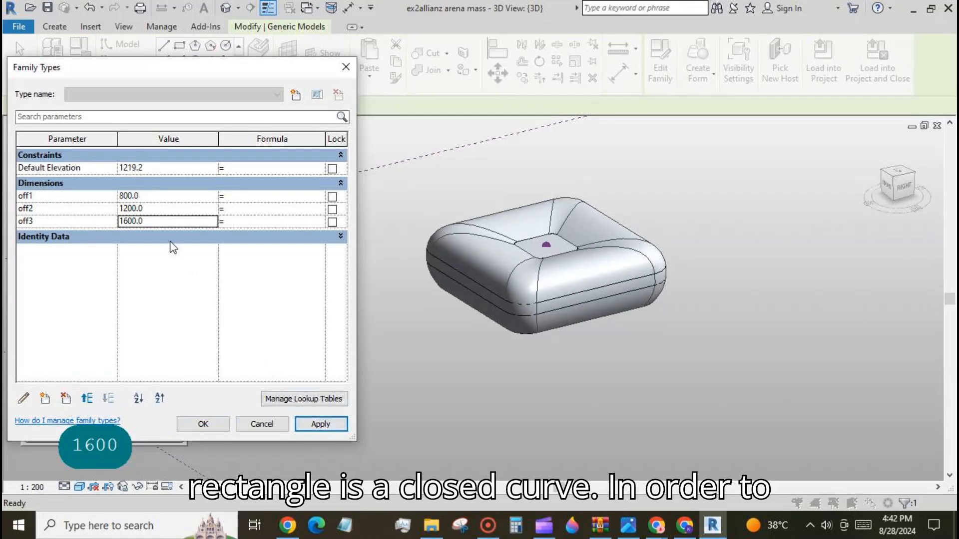
click(203, 424)
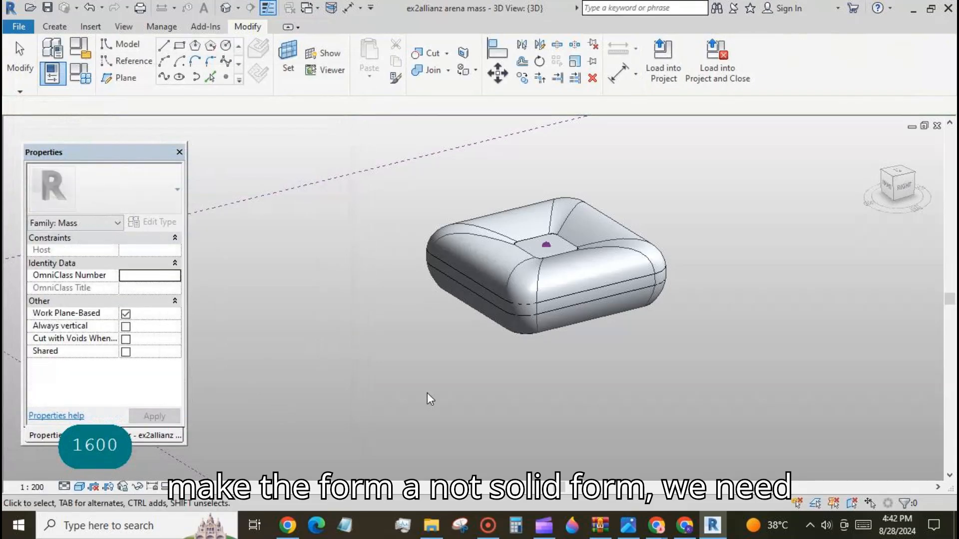
- Switch from the mass to the Ref. Level floor plan of the 3allianz arena fam family
shift+middle_drag(685, 328, 722, 338)
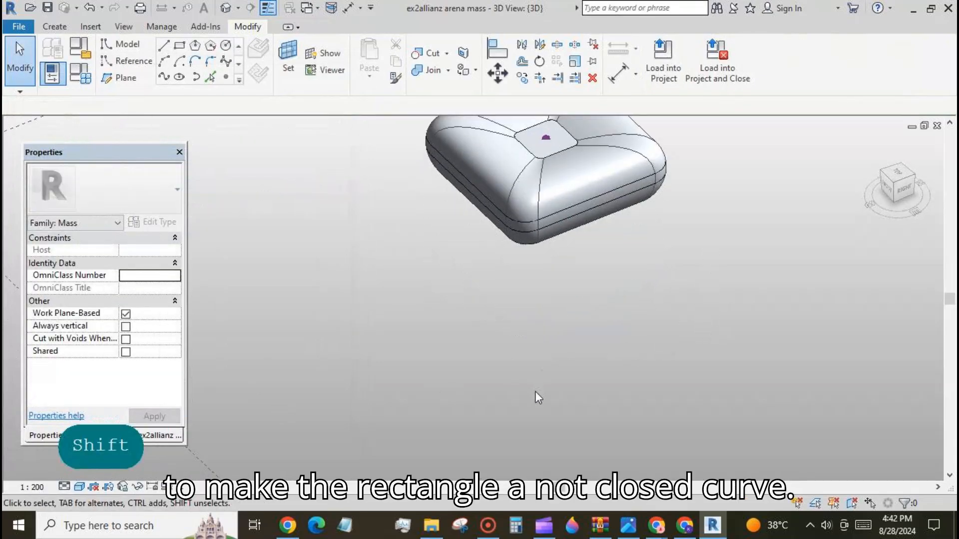
scroll(535, 394, down, 3)
scroll(544, 244, up, 3)
scroll(544, 244, up, 2)
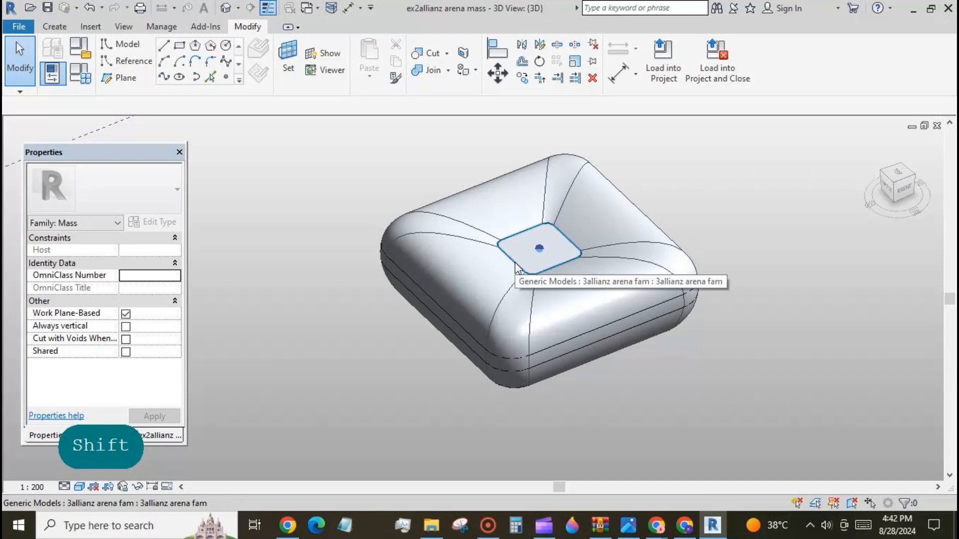
click(318, 8)
click(315, 40)
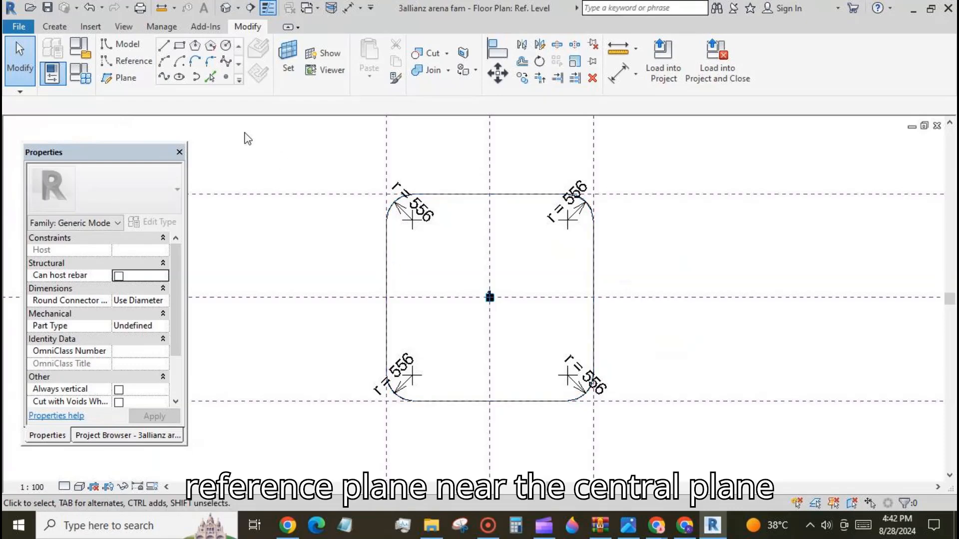
- Draw a short horizontal reference plane just above the central plane, crossing the rectangle's right side, and add an aligned dimension between the two planes
click(125, 78)
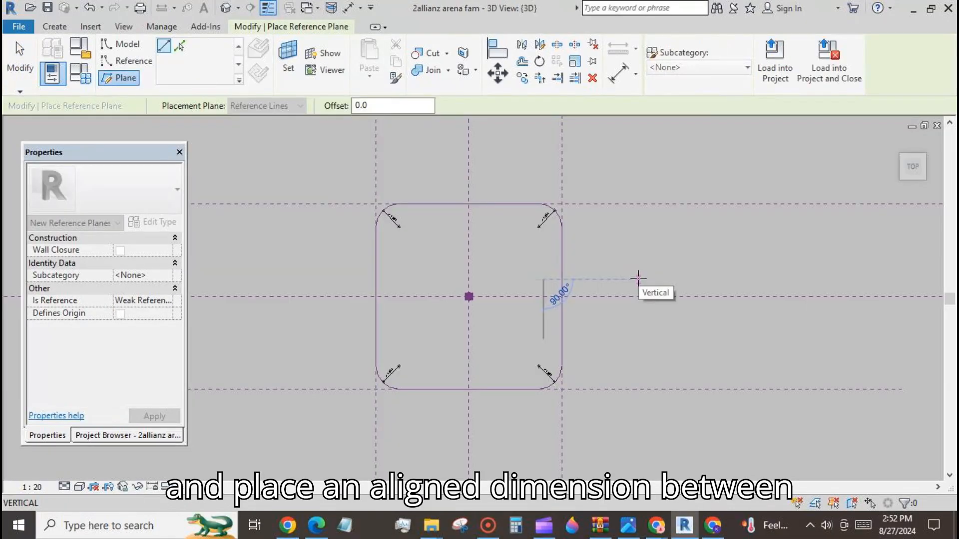
click(638, 278)
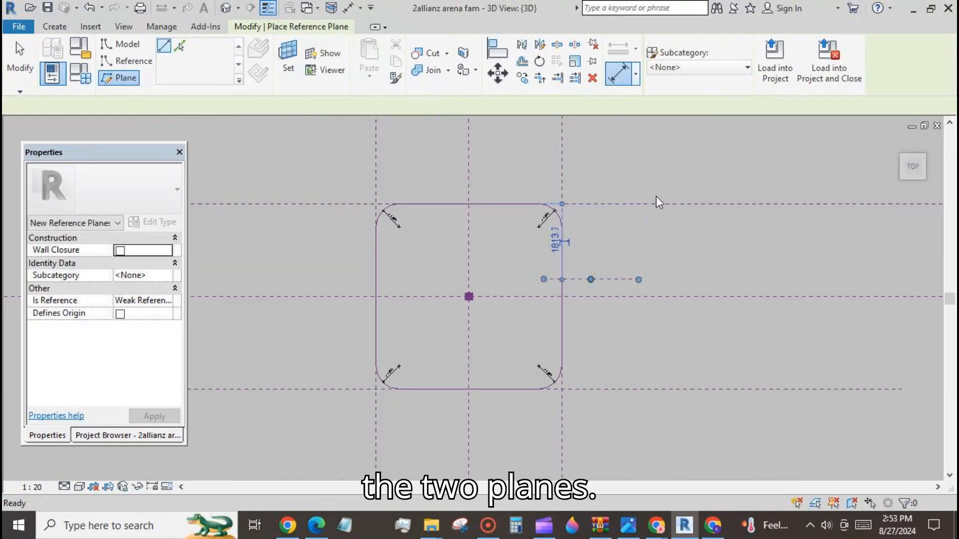
key(d)
key(i)
click(624, 279)
click(633, 296)
click(649, 314)
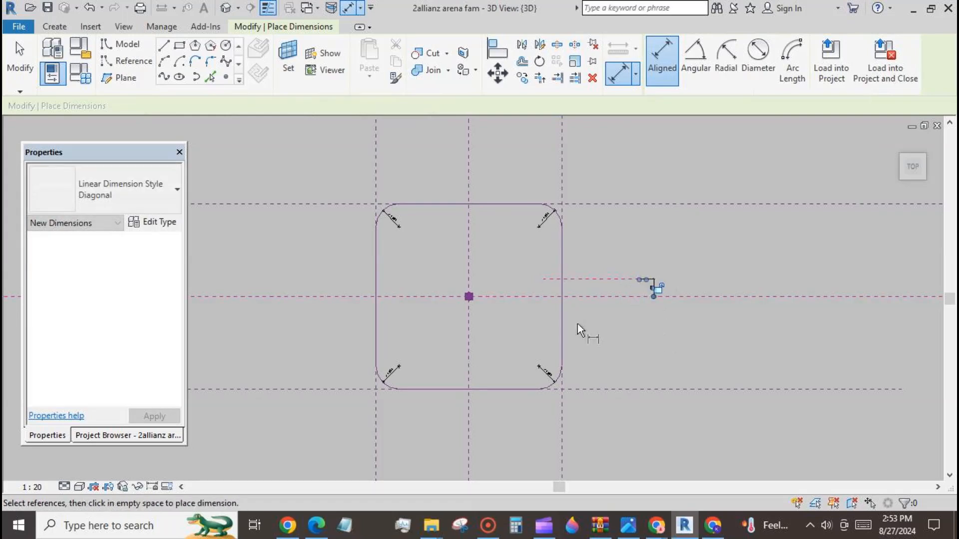
click(18, 70)
- Label the dimension between the new reference plane and the central plane with a new type parameter named gap
scroll(612, 223, up, 3)
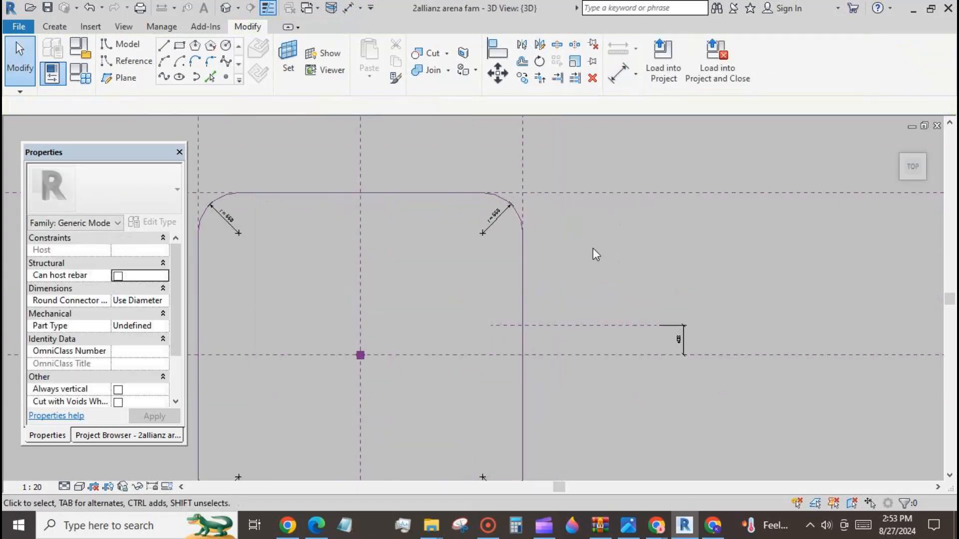
click(683, 335)
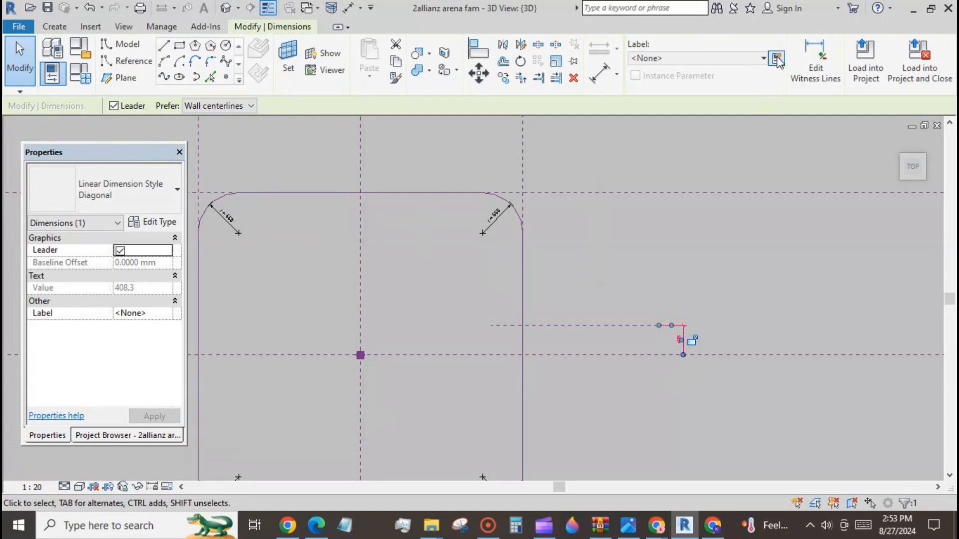
click(776, 59)
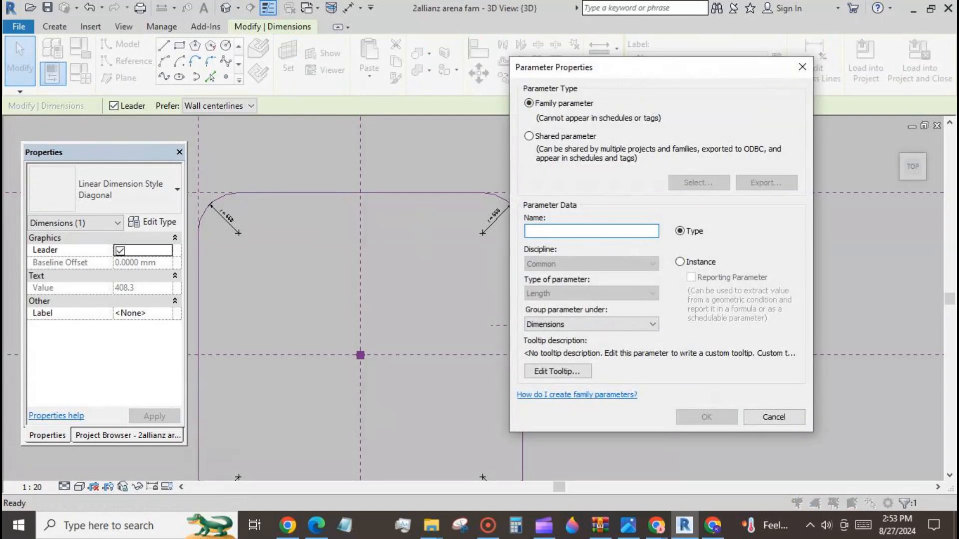
text(gap)
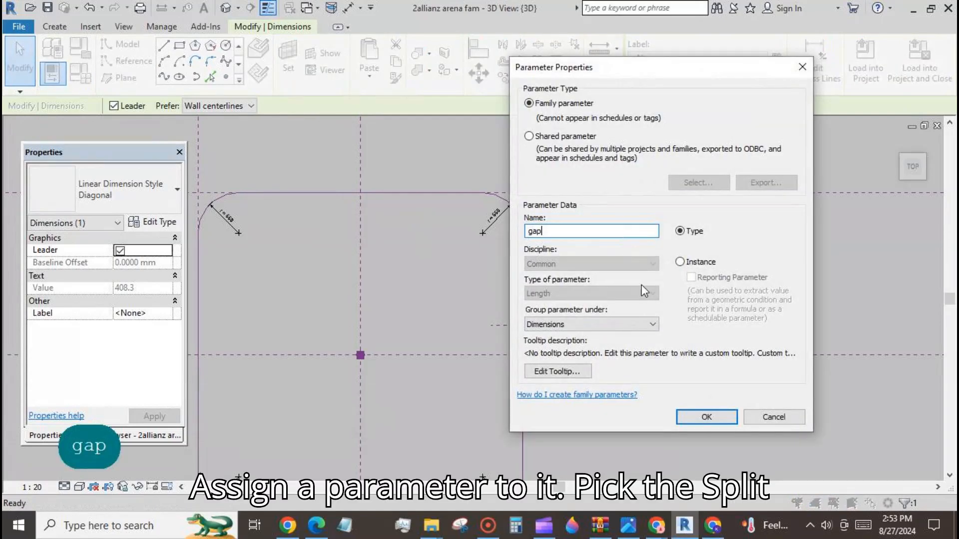
click(705, 417)
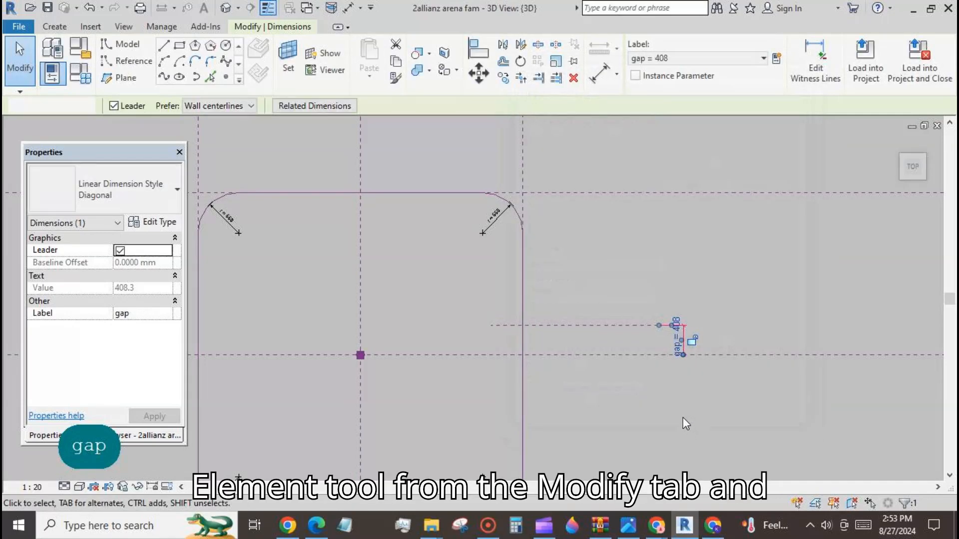
click(618, 257)
- Split the rectangle's right reference line at two places, above the new reference plane and below the central plane
scroll(617, 254, down, 1)
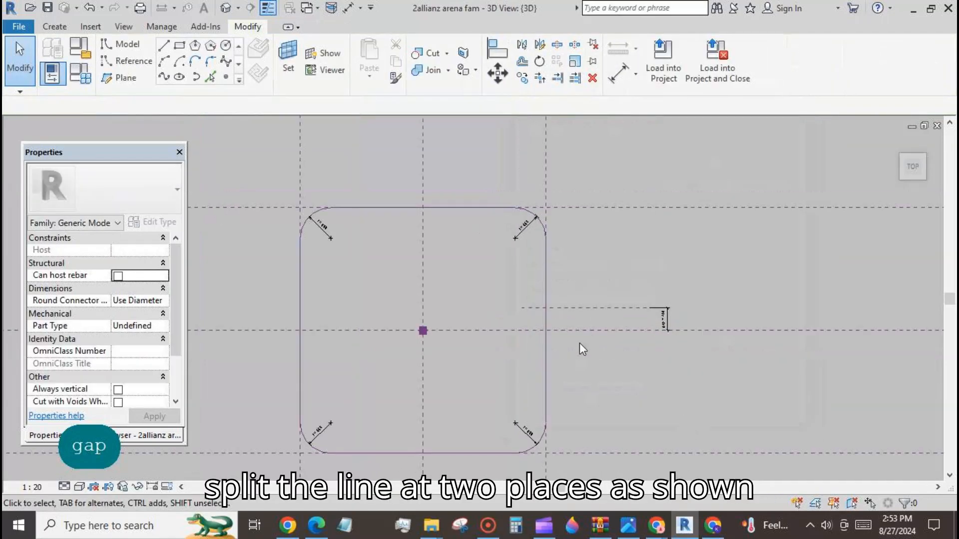
click(556, 44)
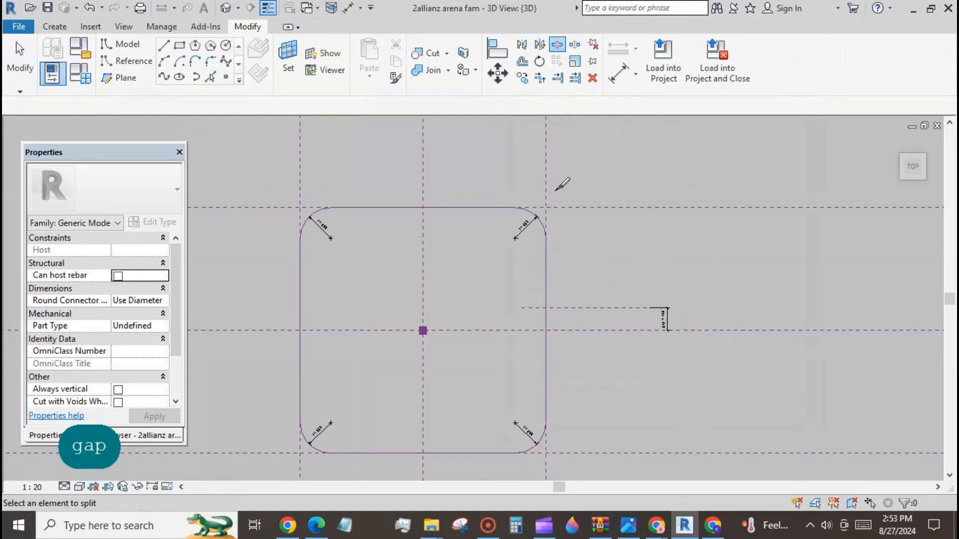
click(546, 298)
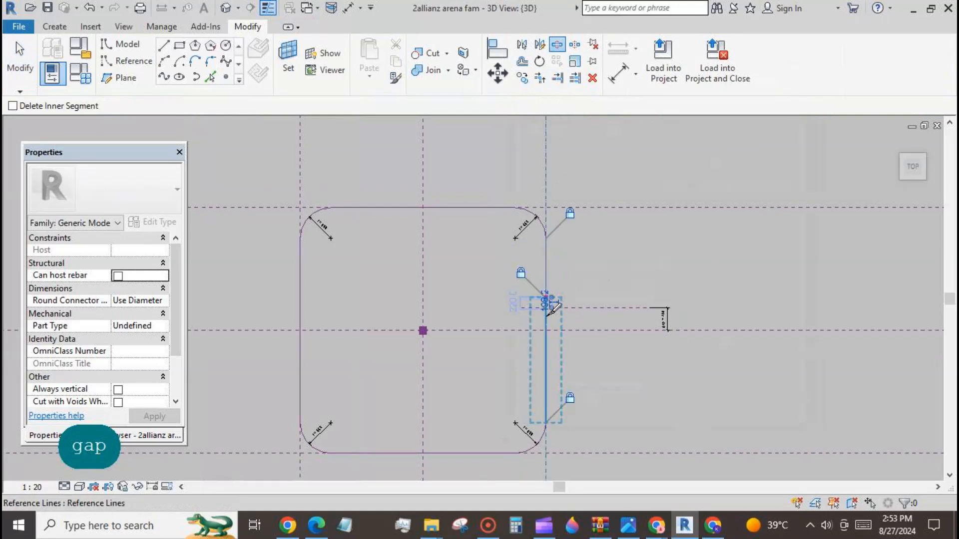
click(546, 338)
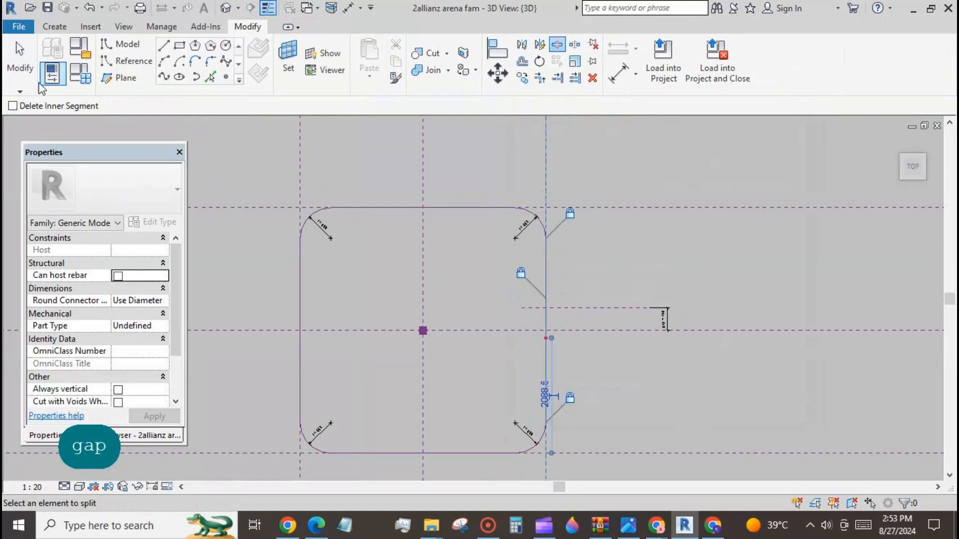
click(19, 55)
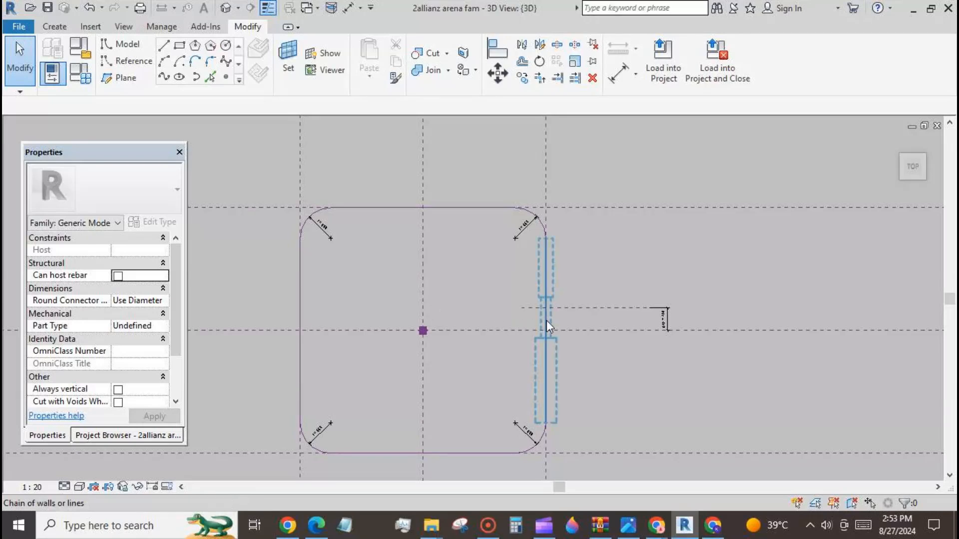
- Delete the short middle segment of the rectangle's right reference line between the two split points
key(Tab)
click(550, 318)
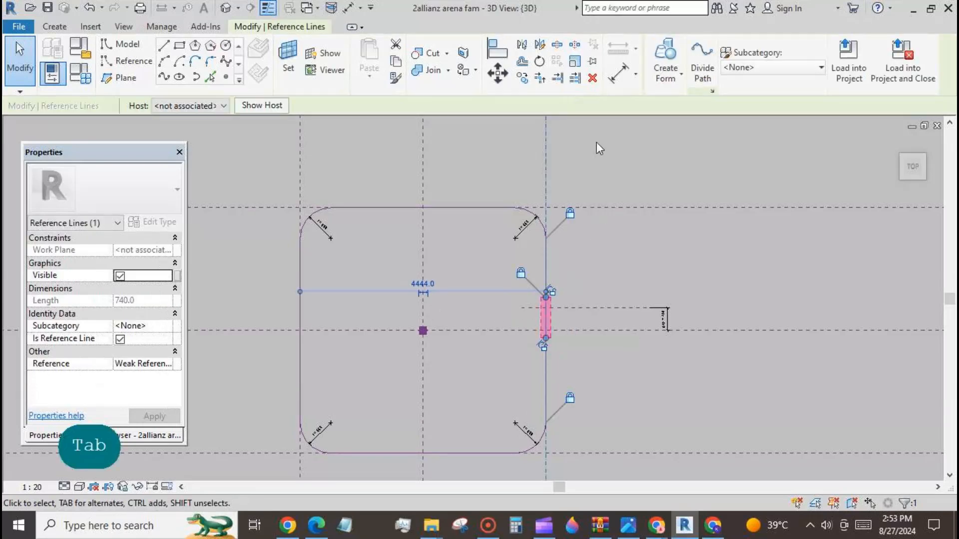
click(597, 277)
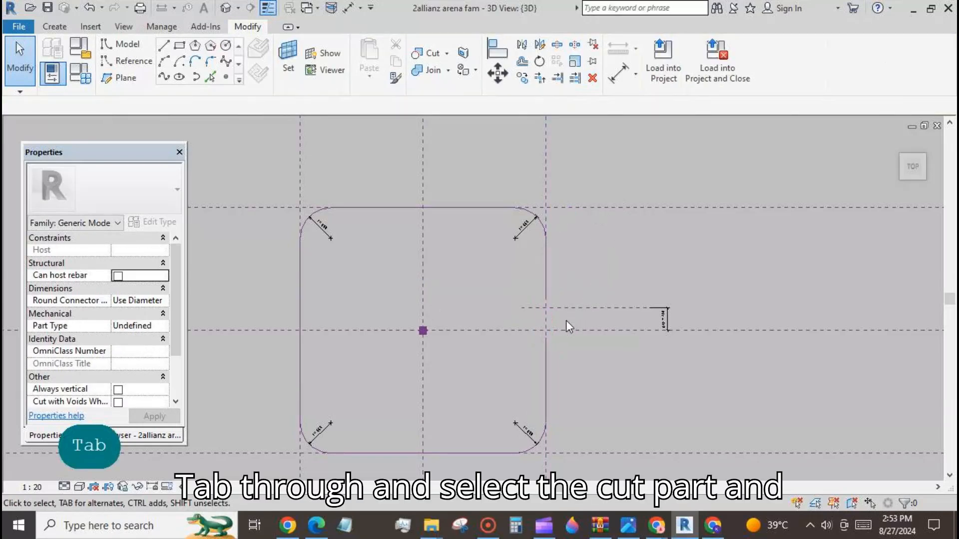
- Align the upper segment's open endpoint to the gap reference plane and the lower segment's endpoint to the central plane
scroll(566, 320, up, 2)
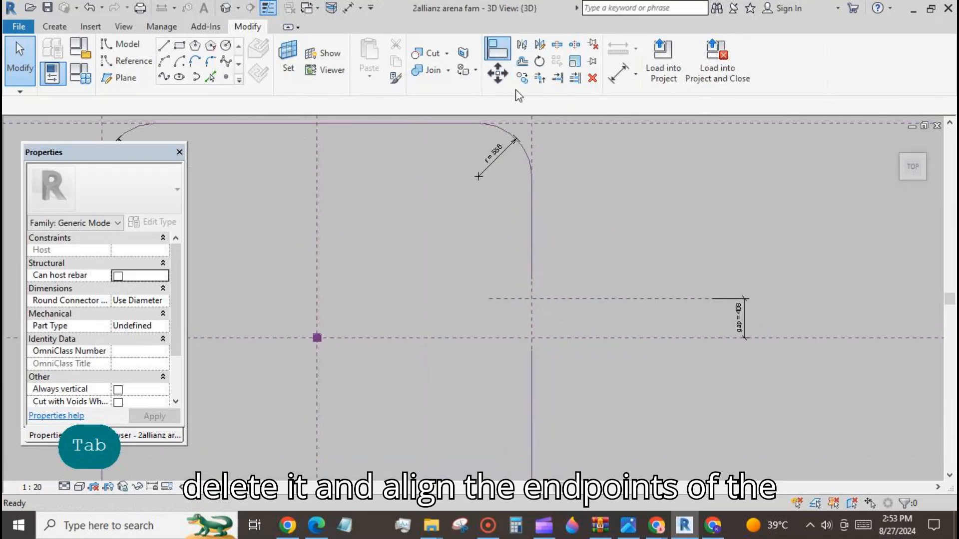
click(565, 298)
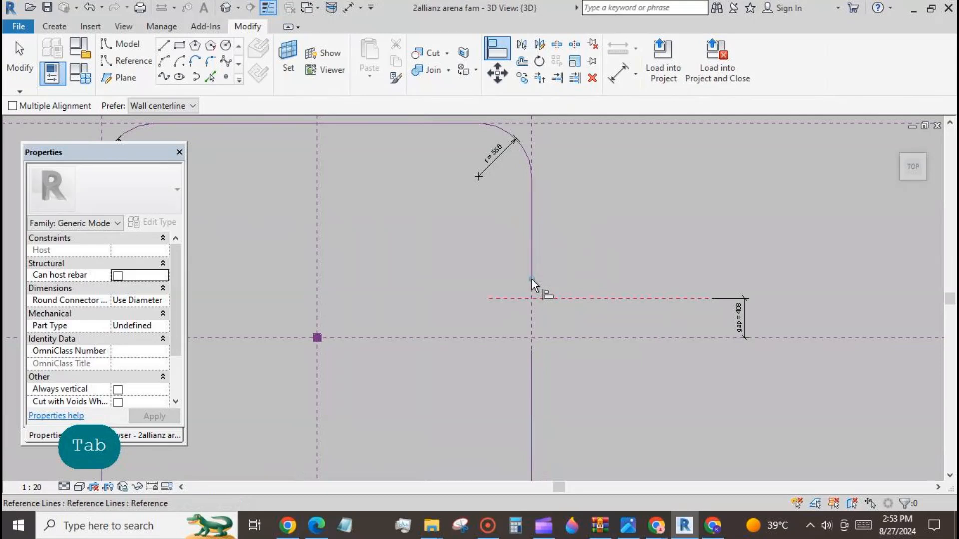
click(532, 280)
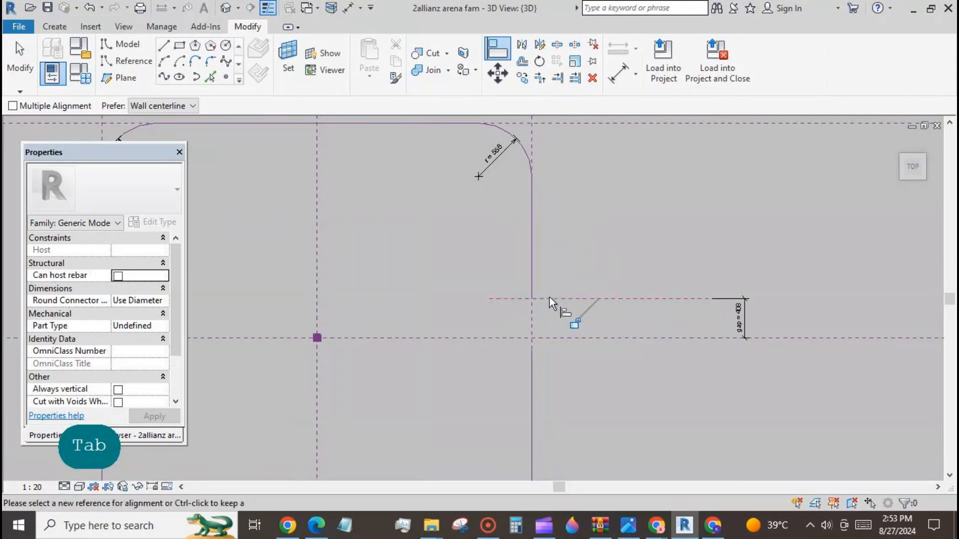
click(610, 338)
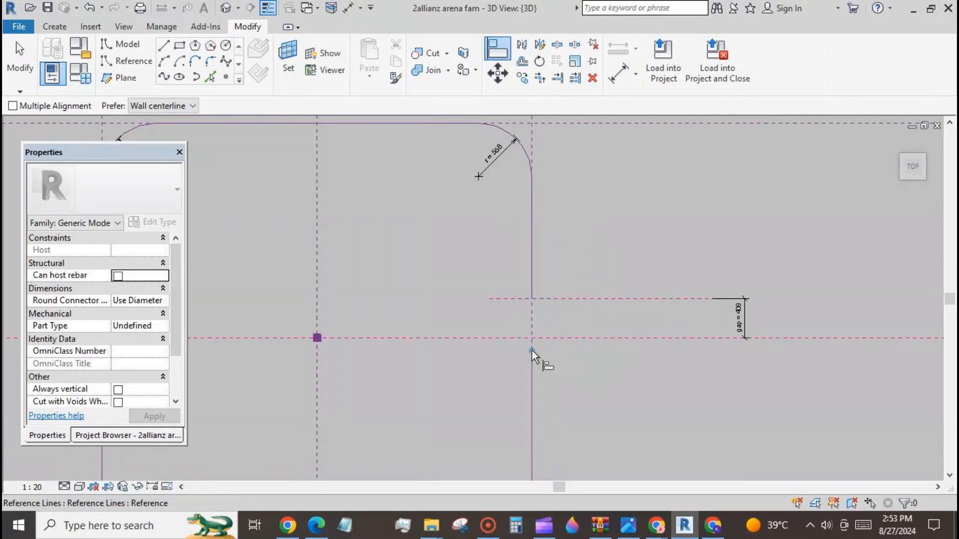
click(532, 350)
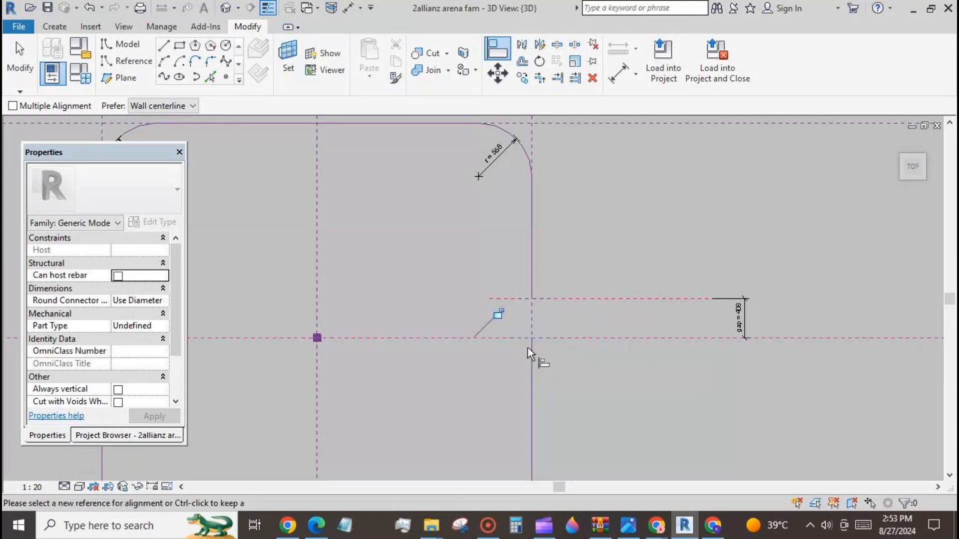
click(10, 55)
- Set the family's w parameter to 4000 and apply it to the open rectangle
scroll(569, 223, down, 1)
scroll(613, 234, down, 1)
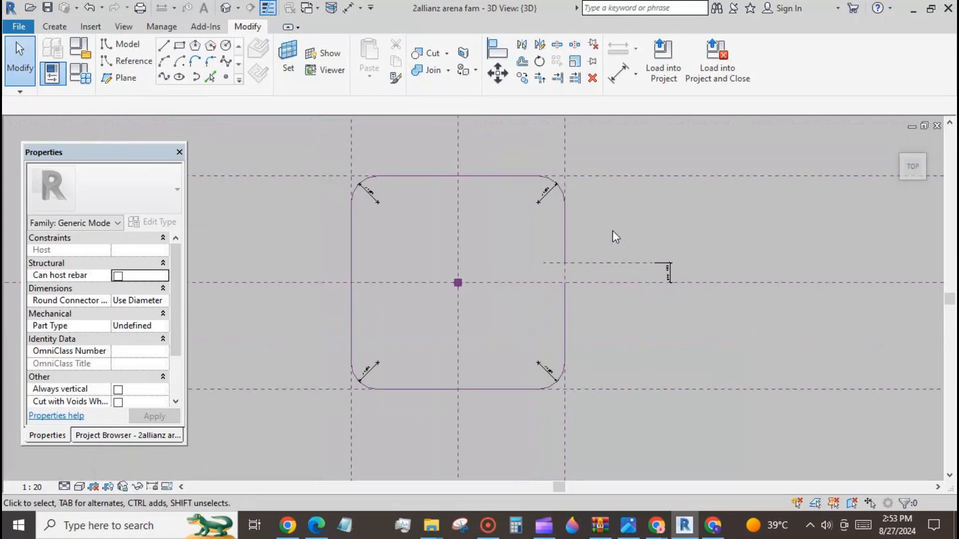
click(81, 74)
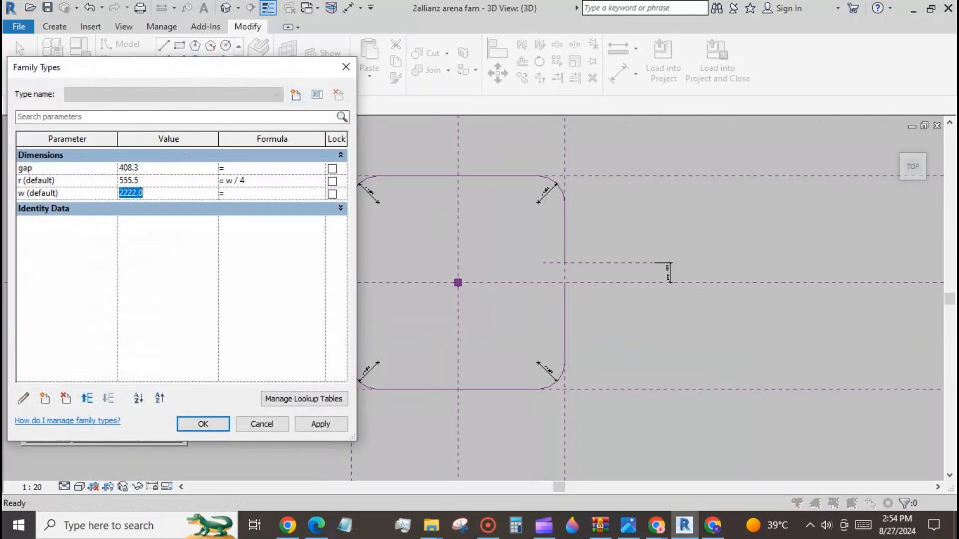
text(4000)
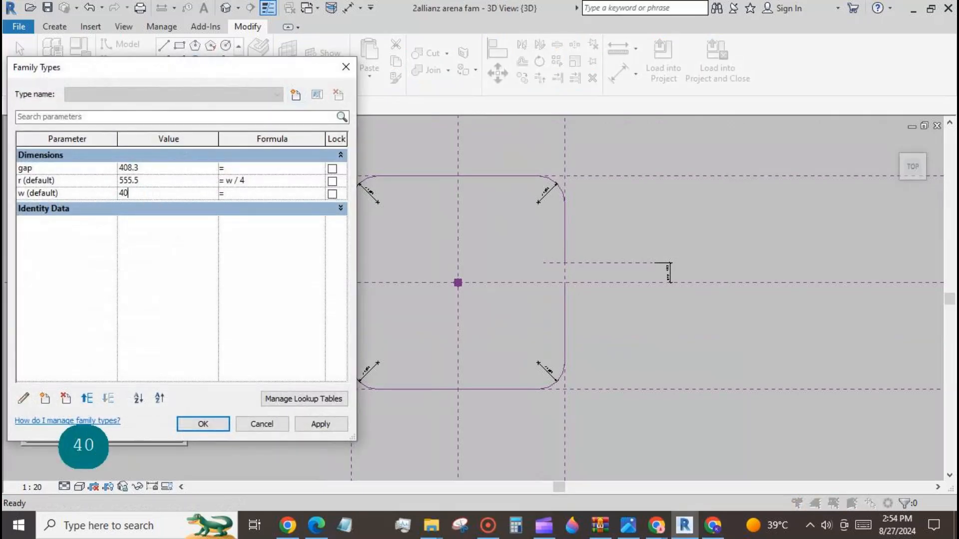
click(312, 424)
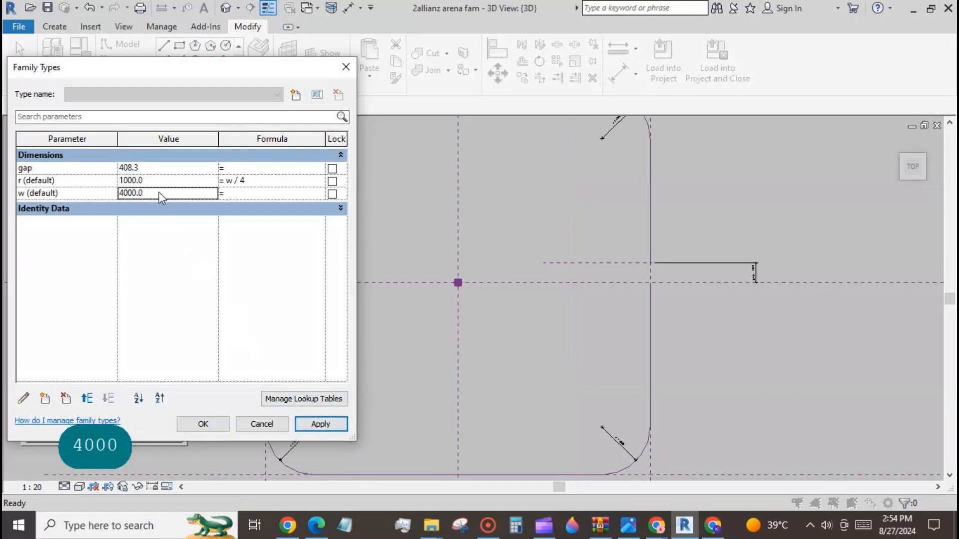
- Test the gap parameter by applying a value of 222
click(156, 168)
text(222)
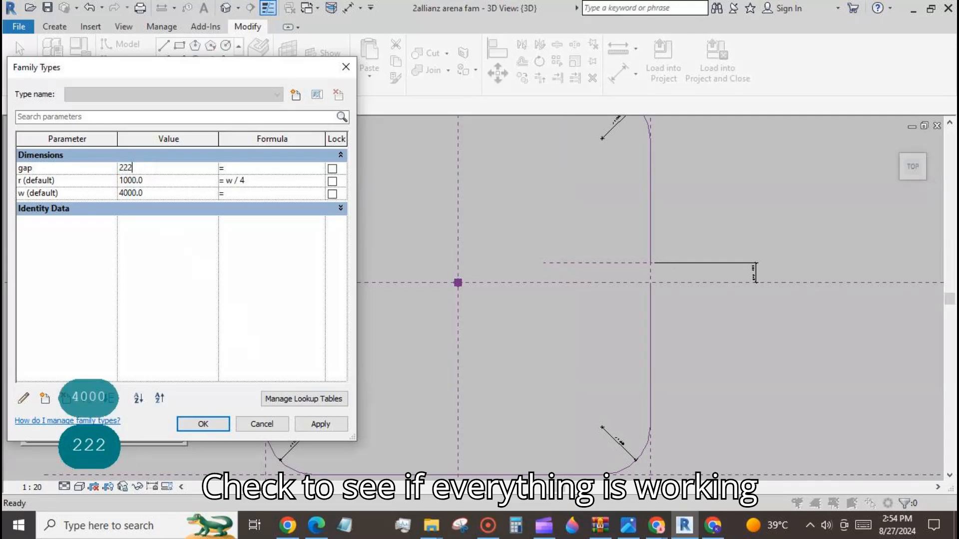
click(319, 424)
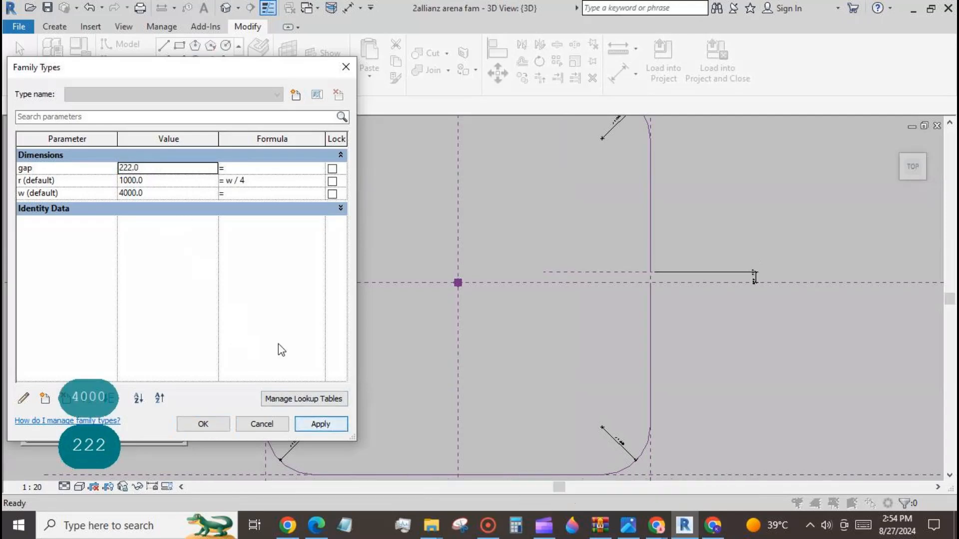
- Set the gap parameter to 11 and accept the family type changes
click(172, 168)
text(11)
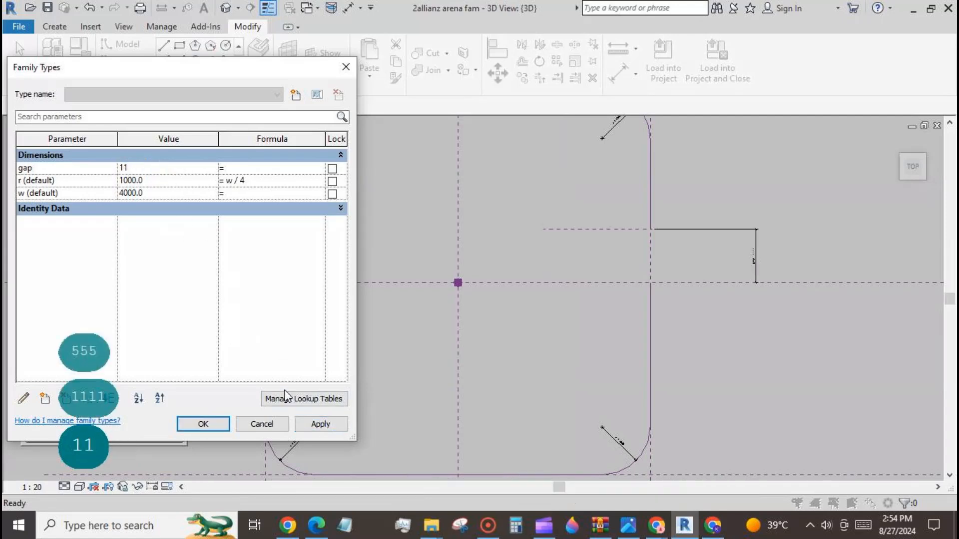
click(324, 424)
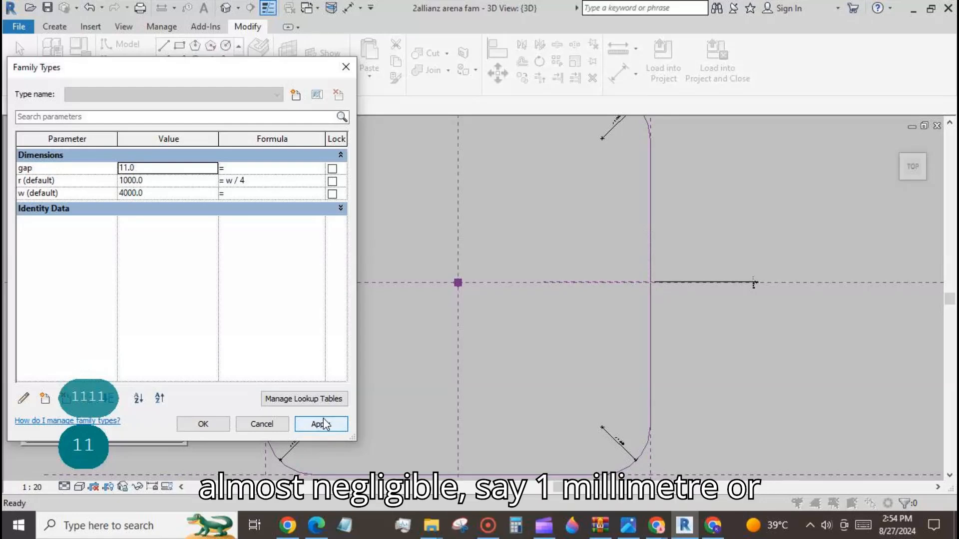
click(202, 425)
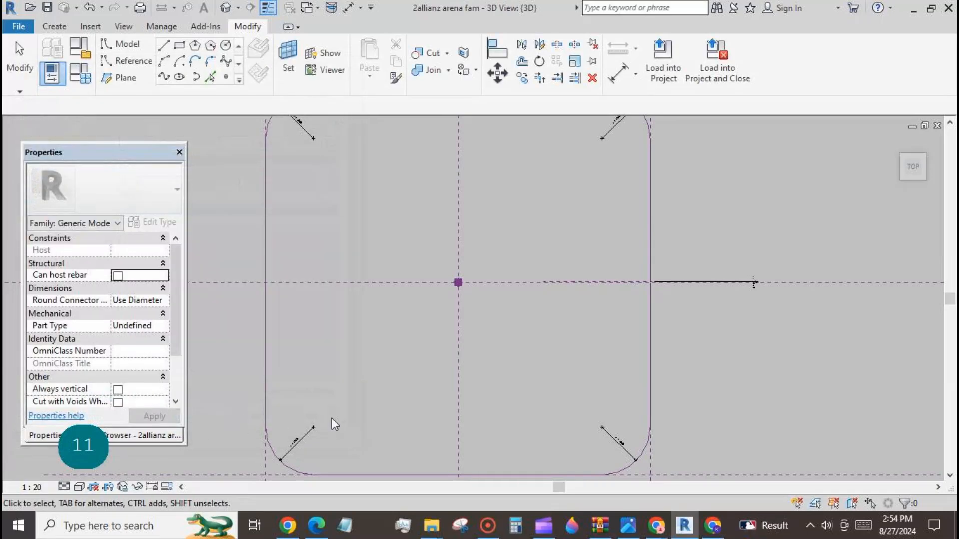
- Load the rectangle family with its gap into the 3allianz arena mass family
scroll(539, 331, down, 2)
click(662, 60)
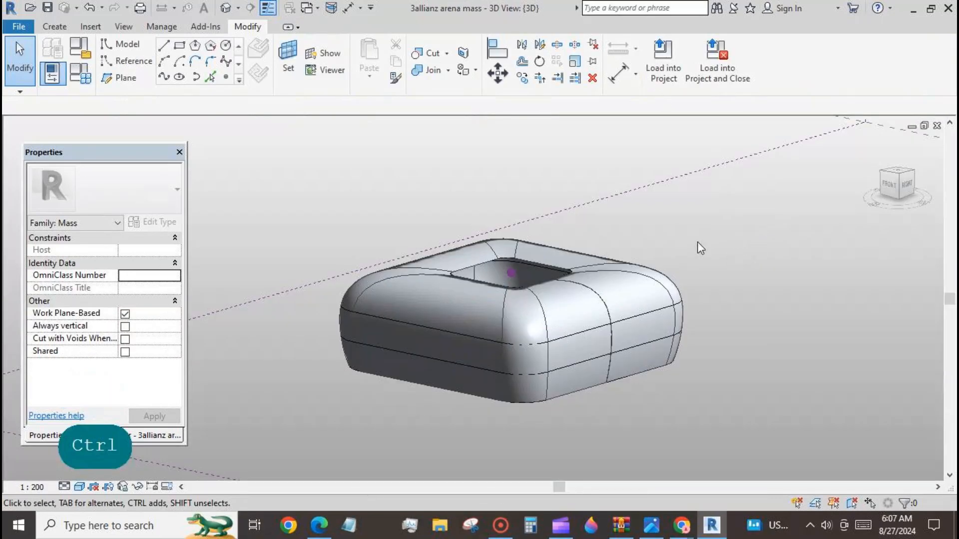
scroll(697, 242, down, 2)
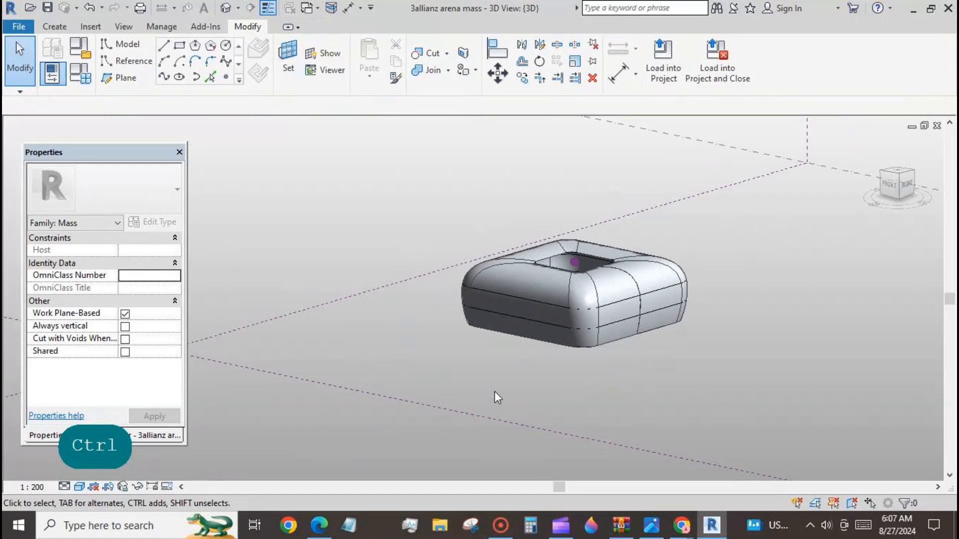
shift+middle_drag(659, 370, 666, 324)
- Set the mass family's off1 parameter to 500 and off2 to 1000, applying each value
click(80, 74)
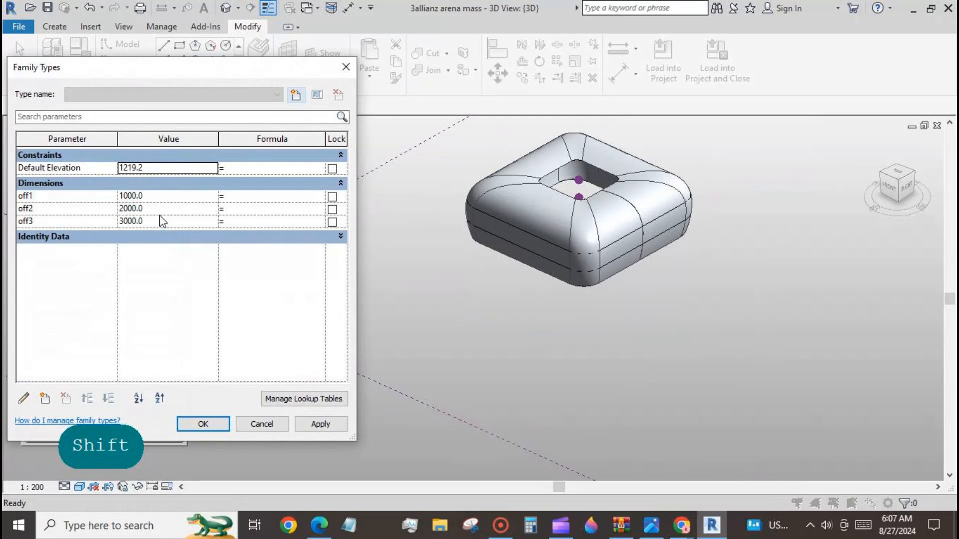
click(162, 196)
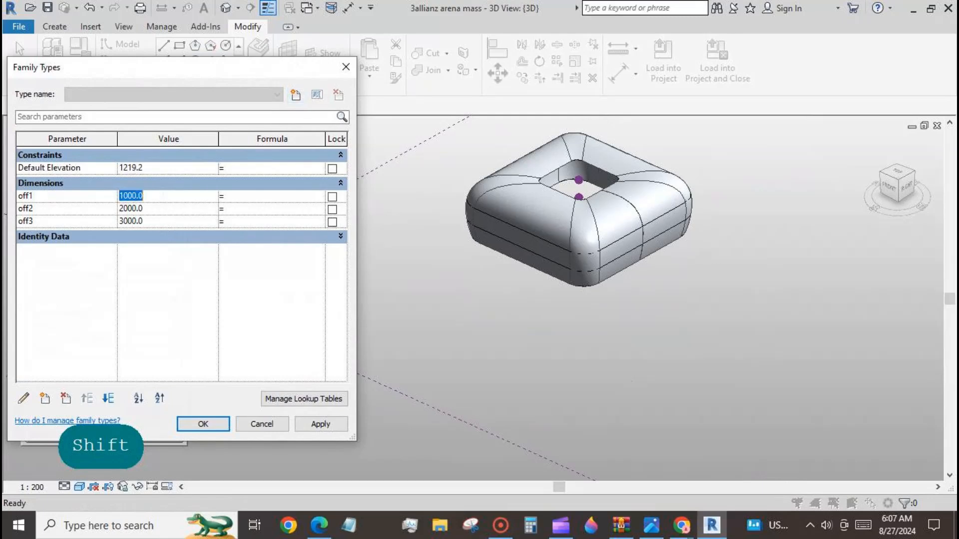
text(500)
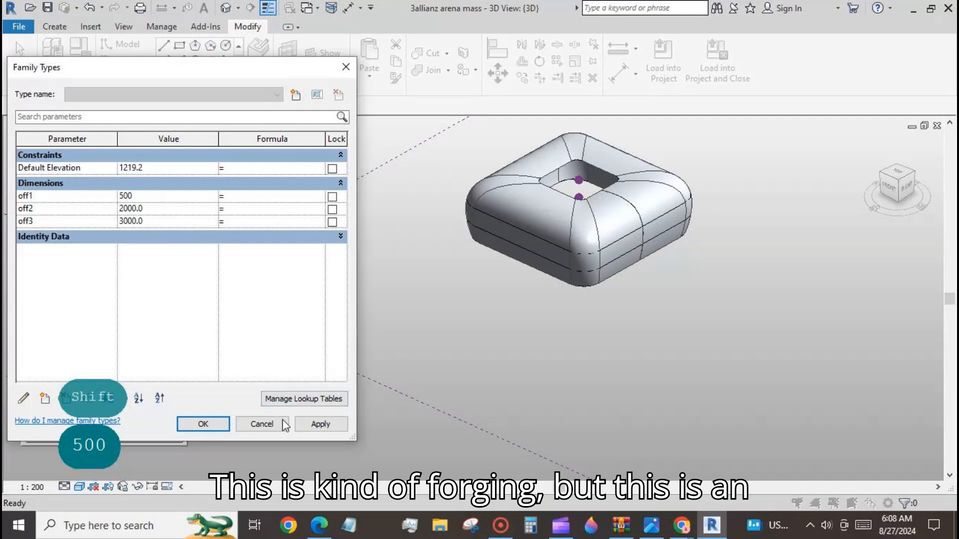
click(310, 426)
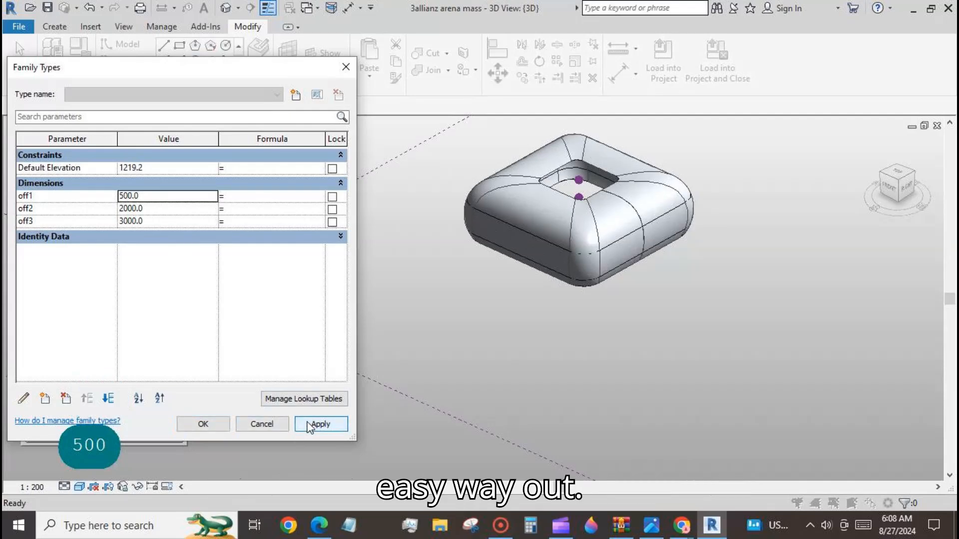
click(161, 208)
text(1000)
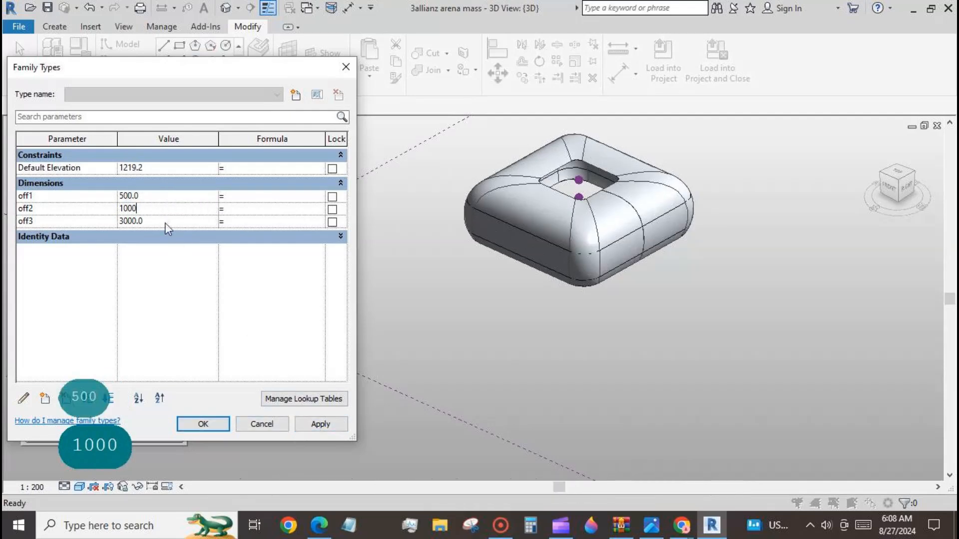
click(316, 425)
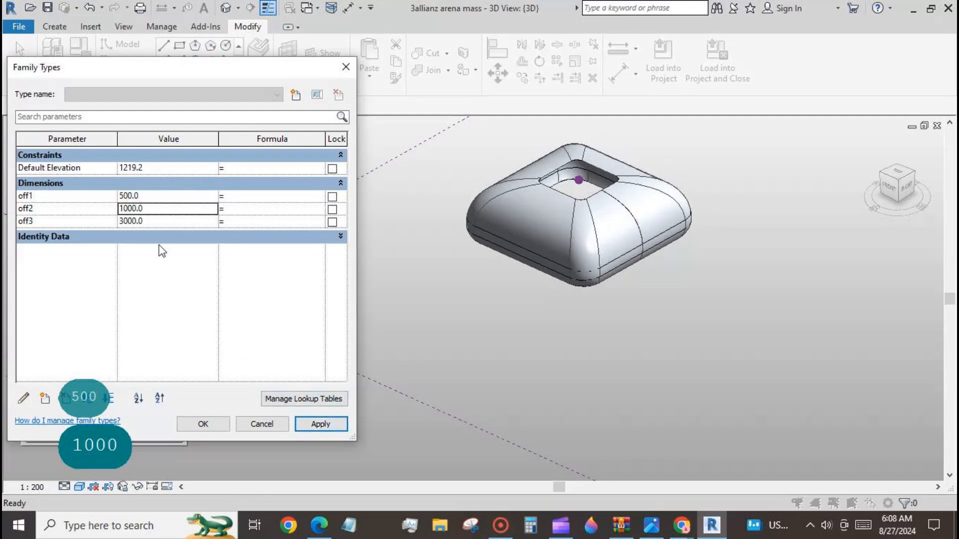
- Set the mass family's off3 parameter to 1200 and accept the changes
click(157, 221)
text(1200)
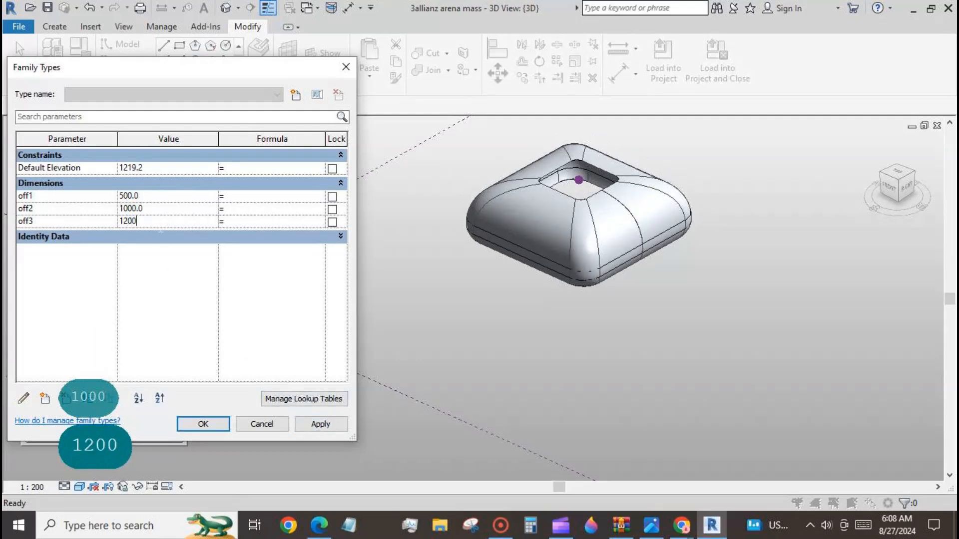
click(317, 425)
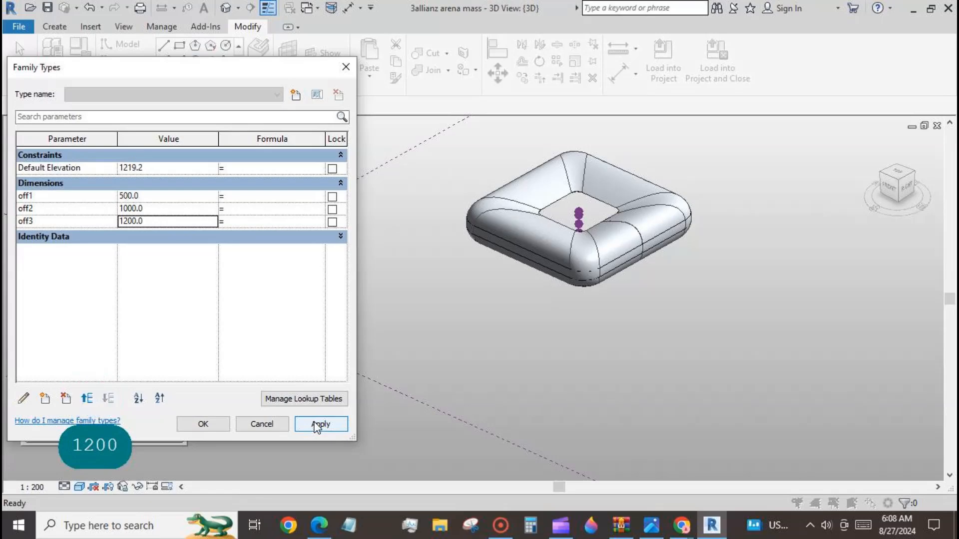
click(203, 425)
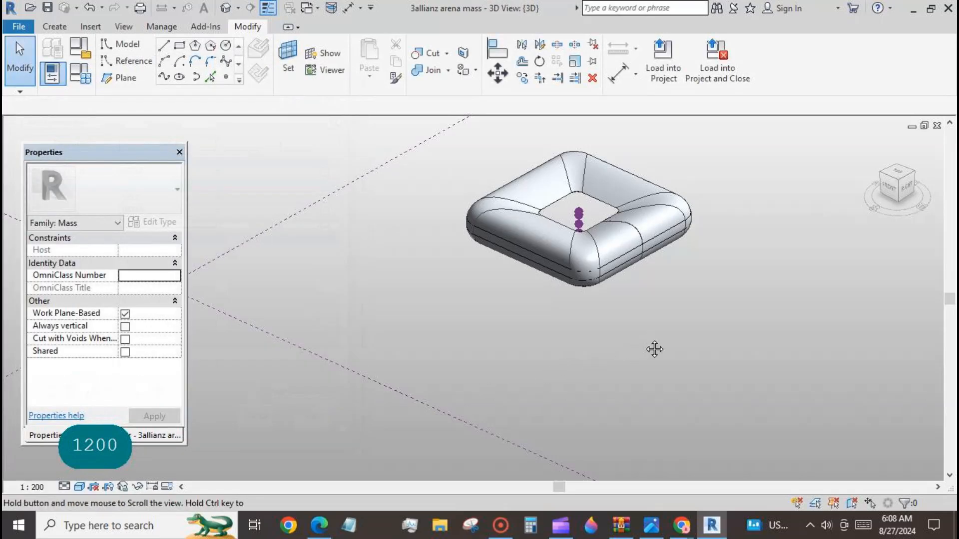
shift+middle_drag(655, 349, 663, 367)
scroll(538, 379, down, 2)
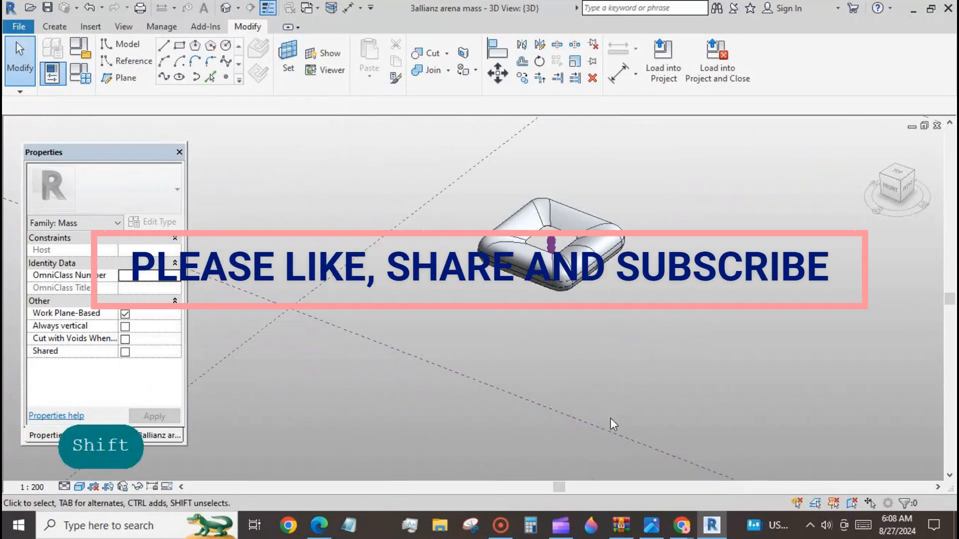